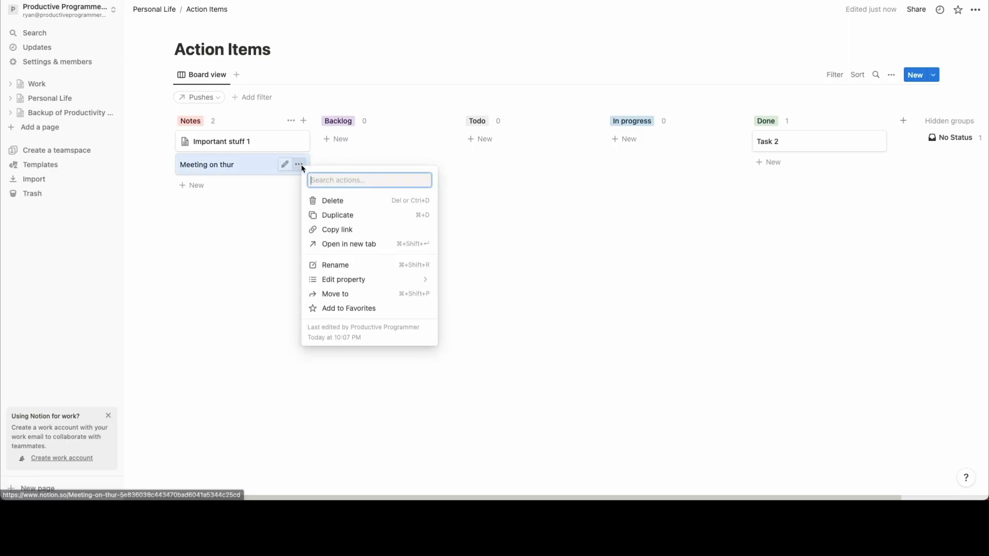
Delete the cards "Meeting on thur", "Important stuff 1" and "Task 2" from the Personal Life Action Items board
left_click(329, 201)
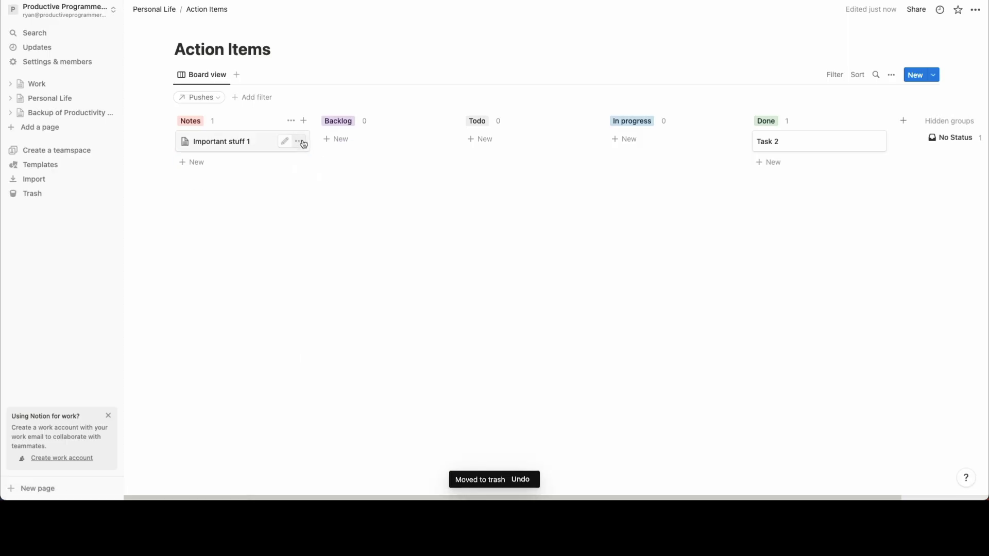
left_click(302, 141)
left_click(326, 175)
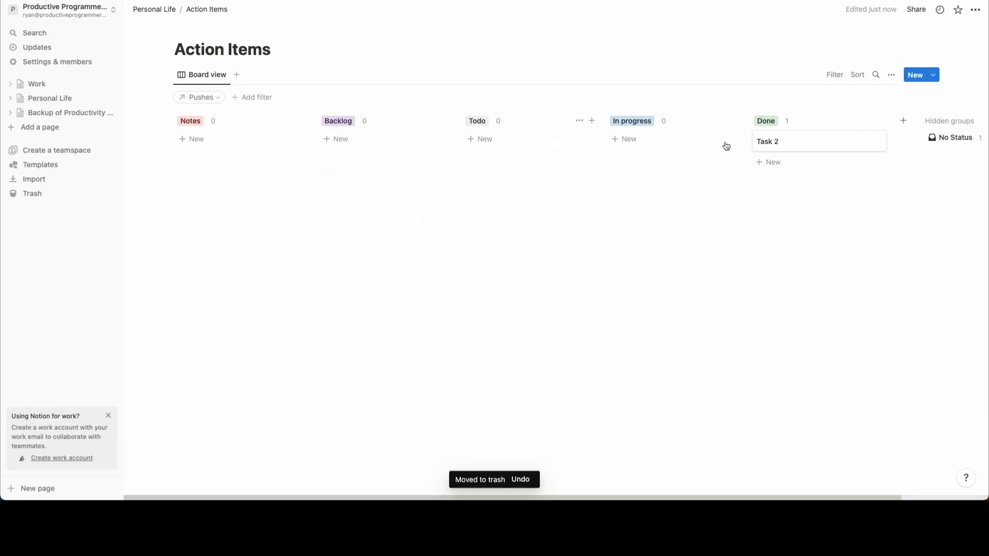
left_click(875, 141)
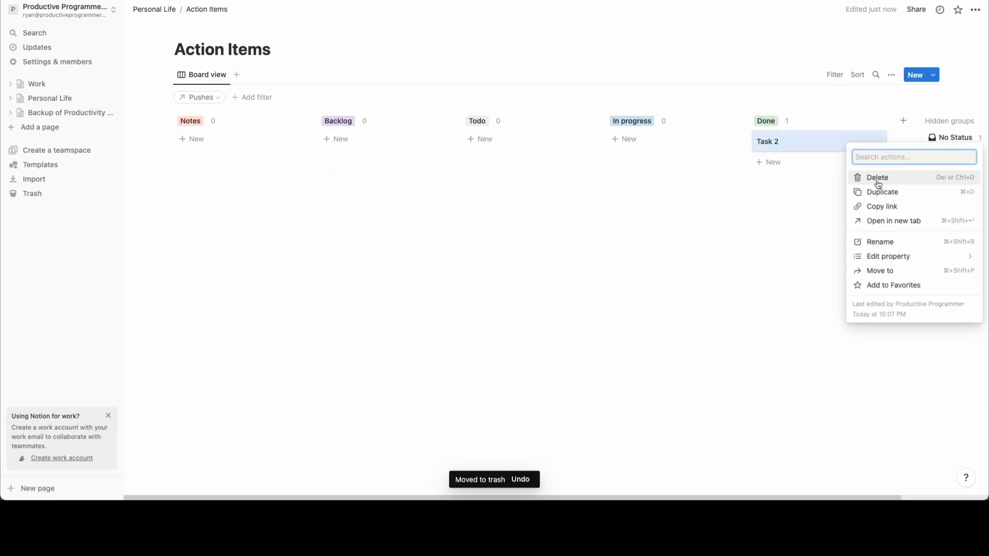
left_click(877, 184)
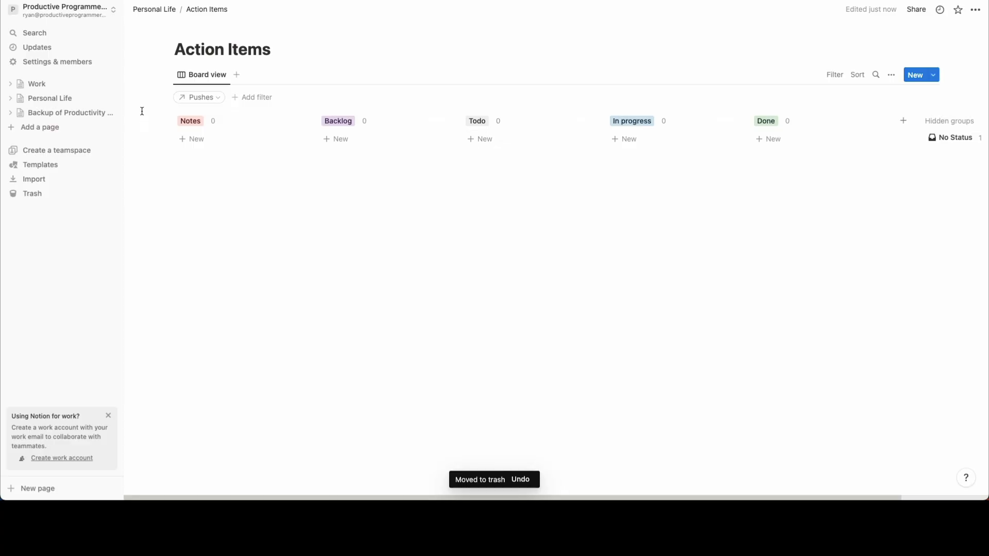
Expand the Work and Personal Life pages, and delete Push 1 and Push 2 from Work's Pushes table
left_click(66, 100)
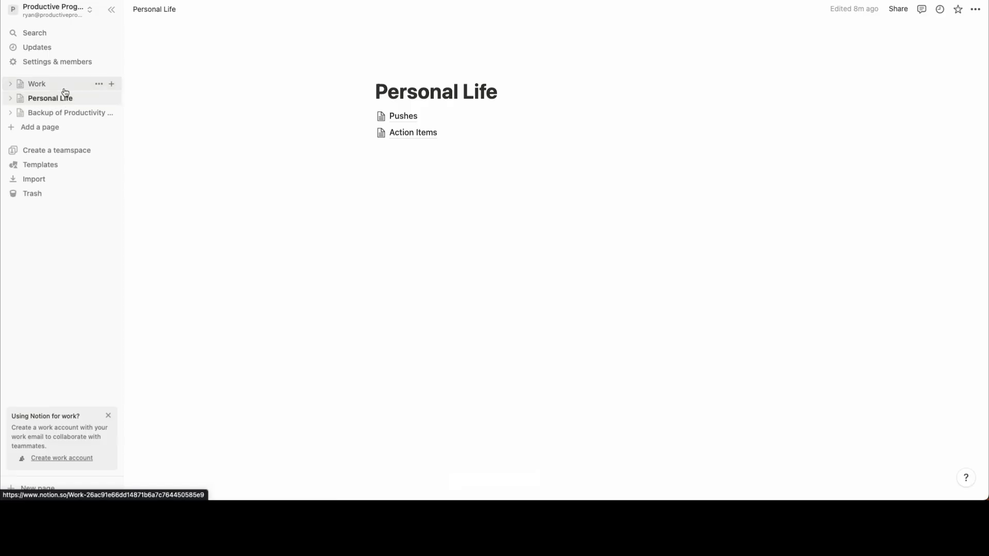
left_click(14, 83)
left_click(42, 88)
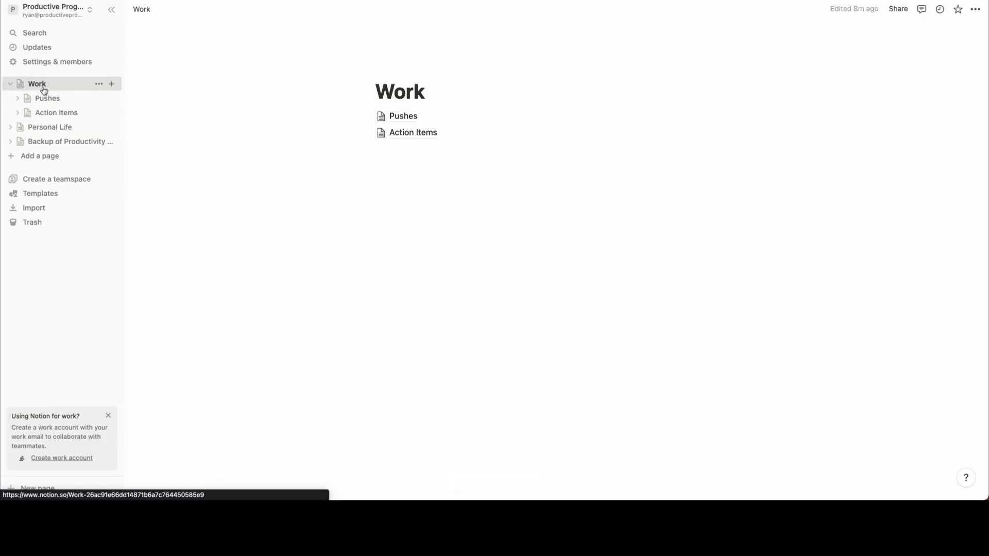
left_click(54, 128)
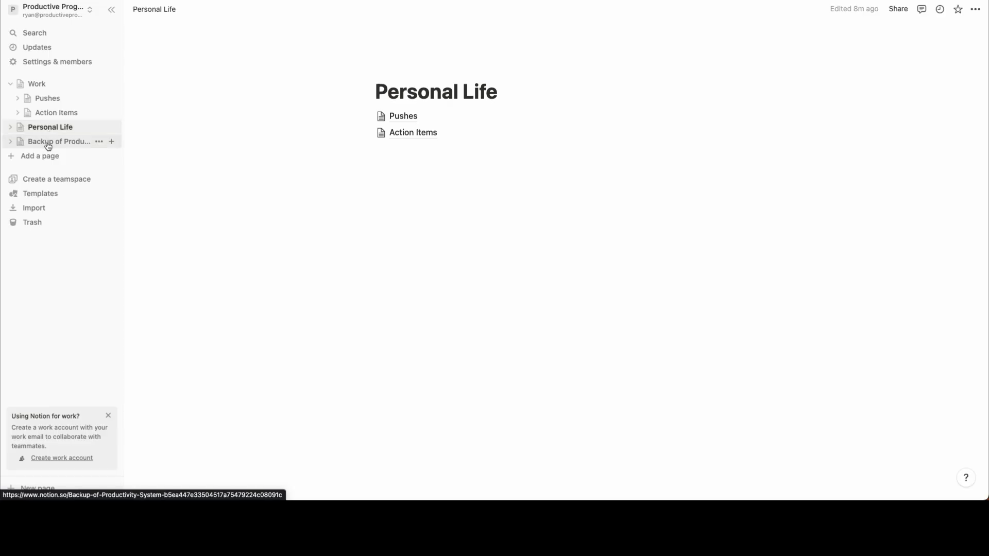
left_click(10, 127)
left_click(80, 100)
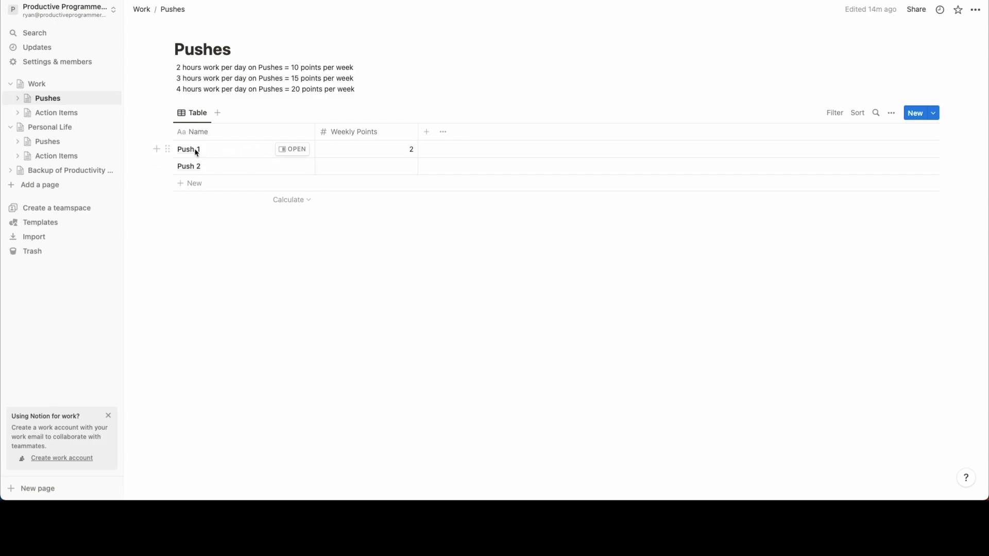
left_click(167, 150)
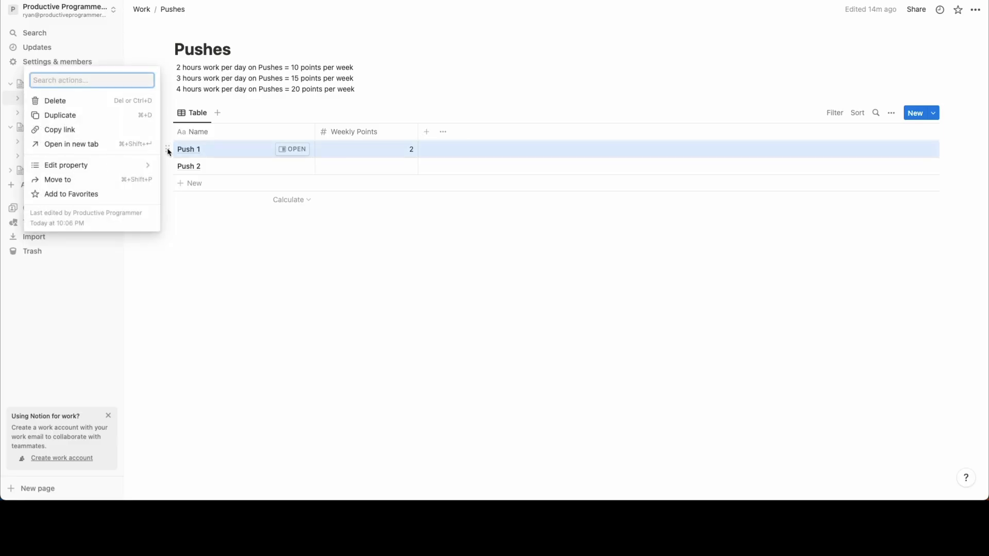
left_click(86, 101)
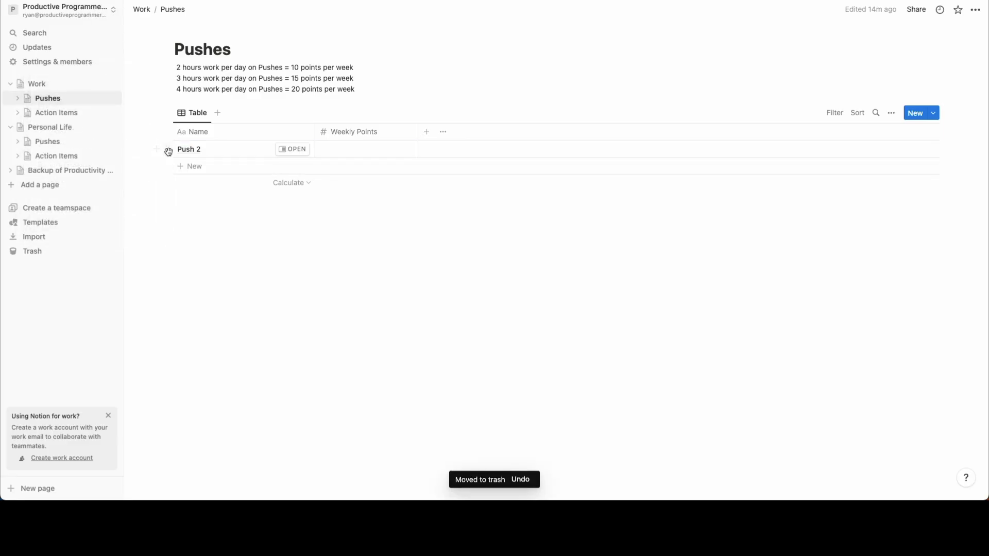
left_click(167, 150)
left_click(118, 103)
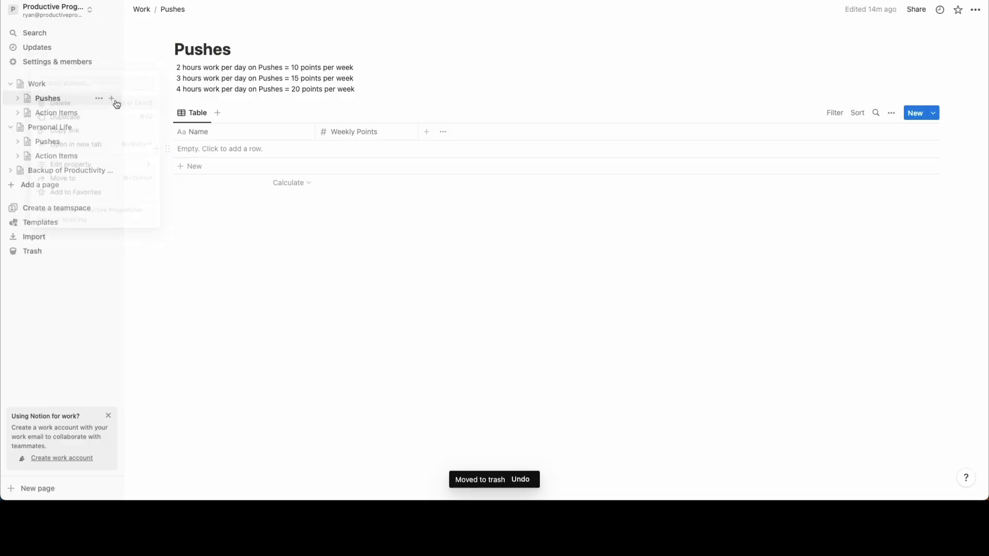
Check Work's Action Items board, and delete Push 1 from Personal Life's Pushes table
left_click(61, 113)
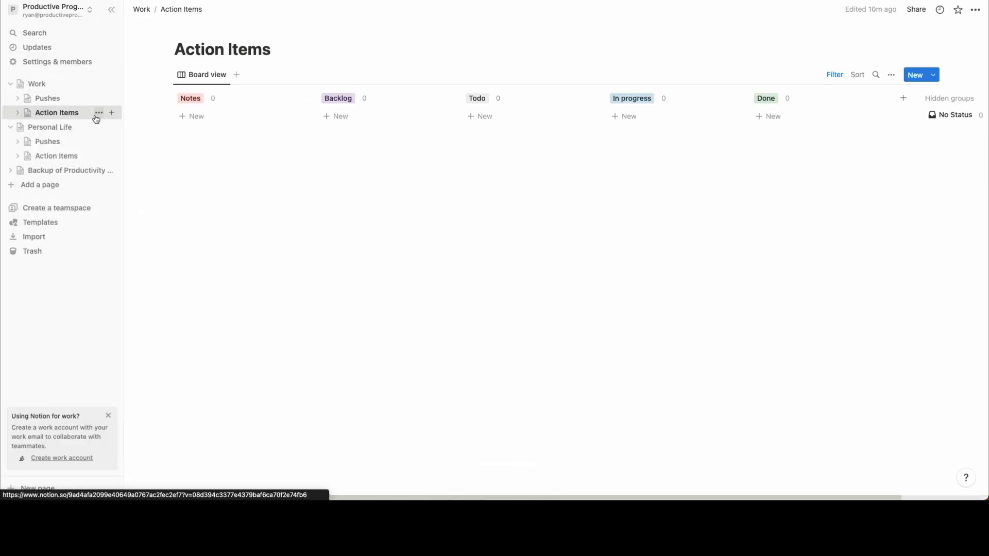
left_click(54, 141)
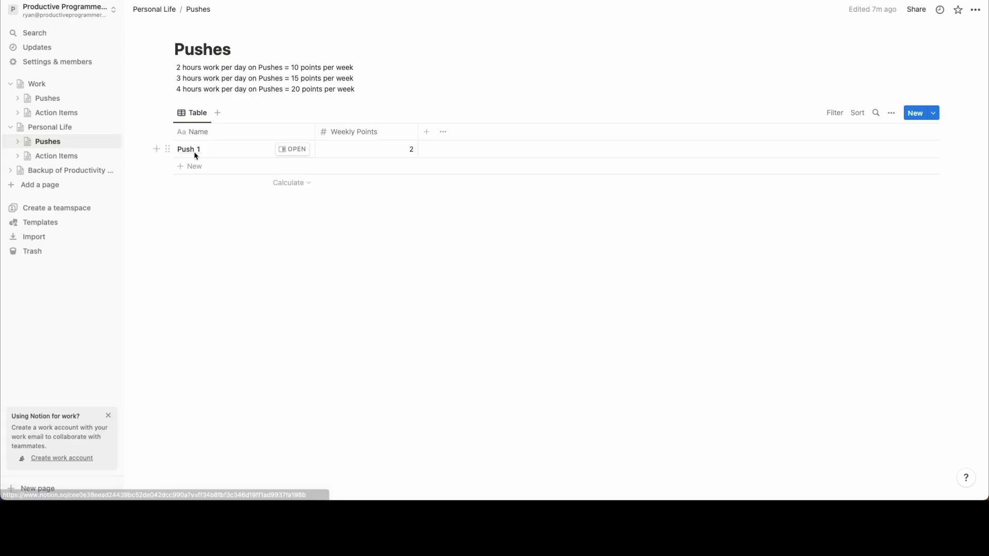
left_click(167, 150)
left_click(97, 102)
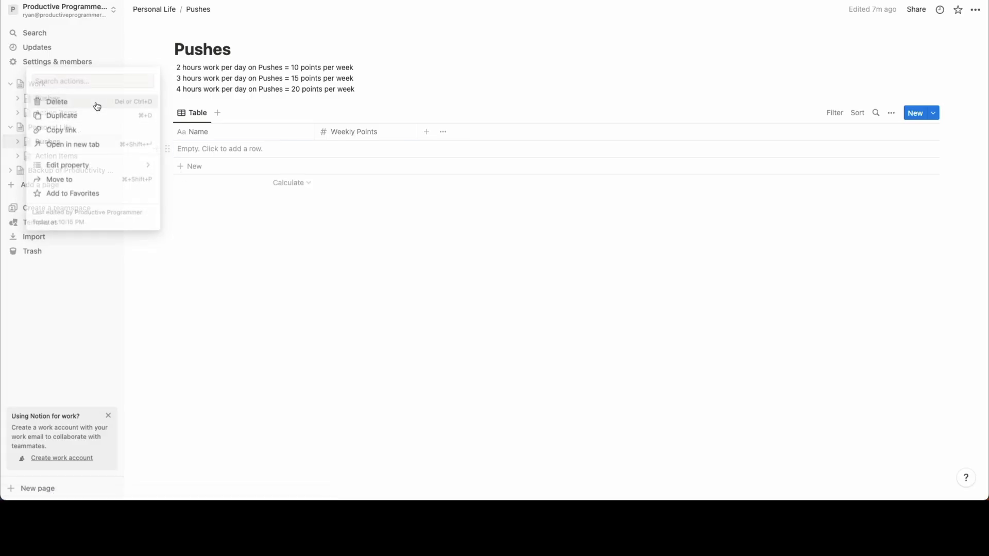
Check Personal Life's two subpages, and delete Push 1 from the Pushes table in Backup of Productivity System
left_click(67, 155)
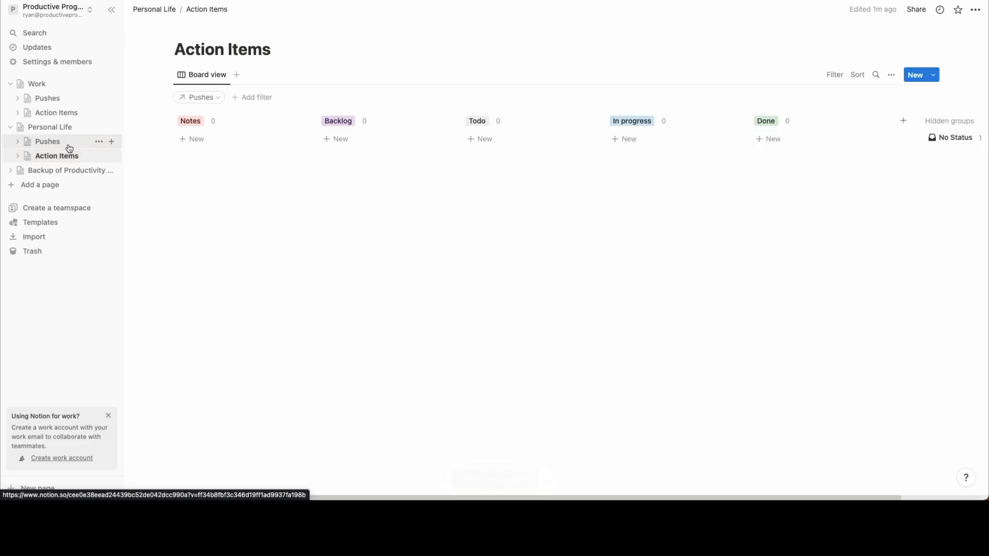
left_click(70, 146)
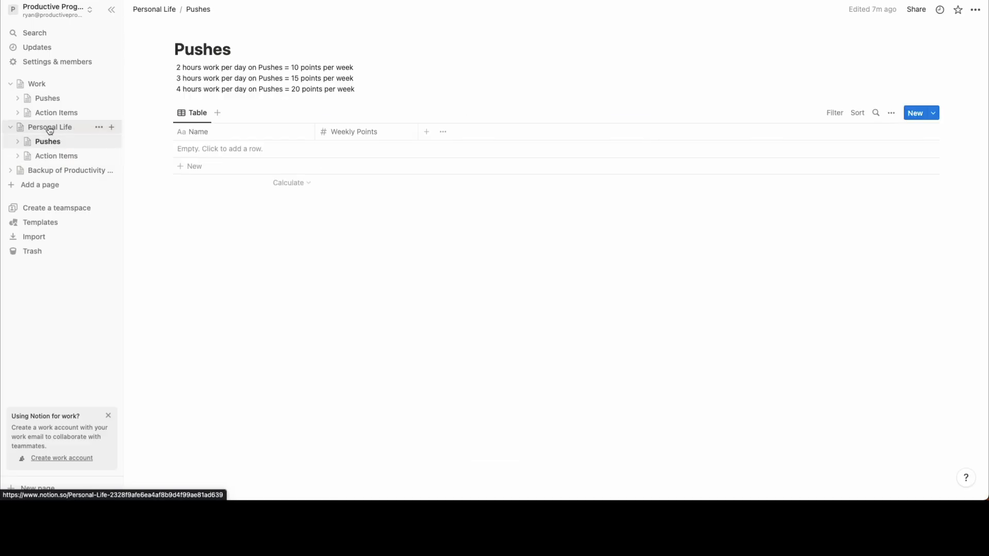
left_click(45, 171)
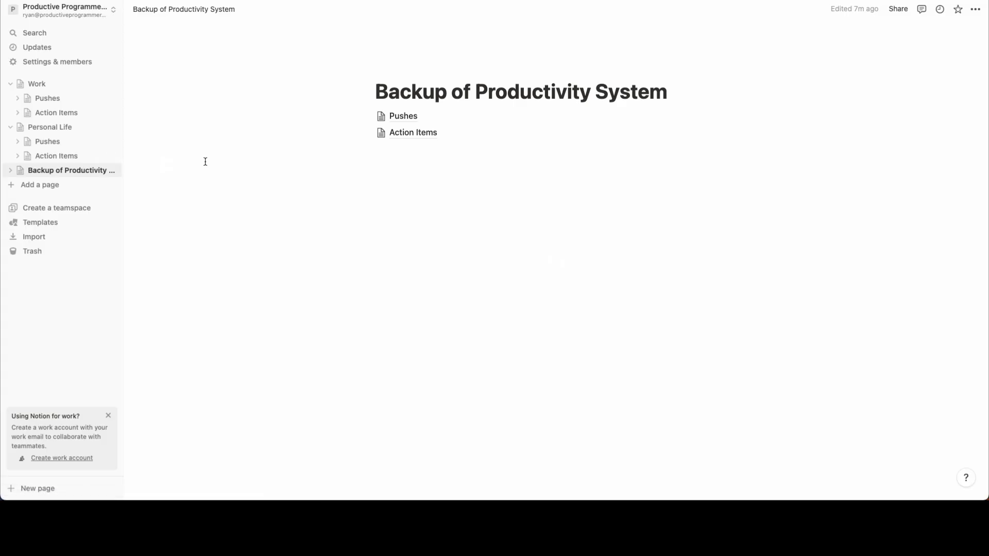
left_click(409, 118)
left_click(167, 149)
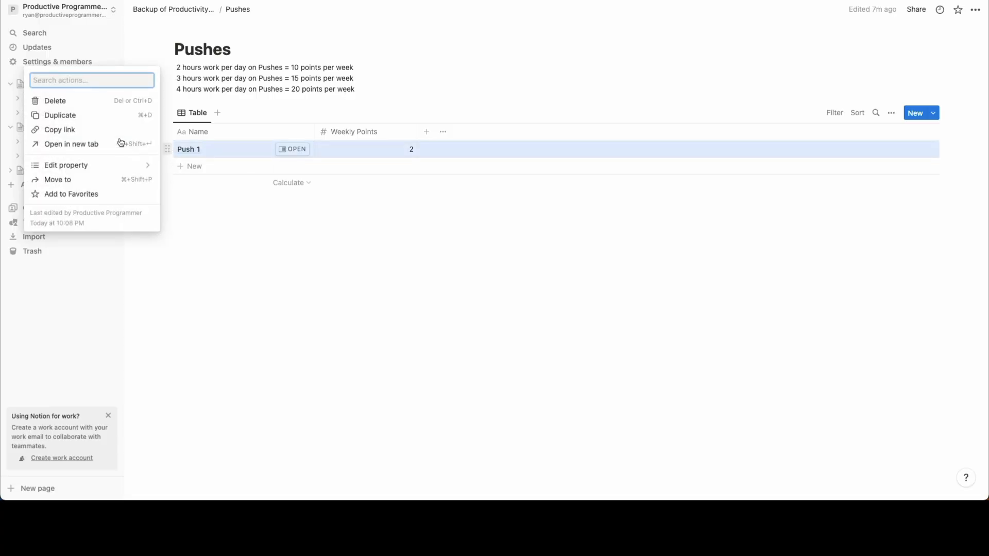
left_click(89, 103)
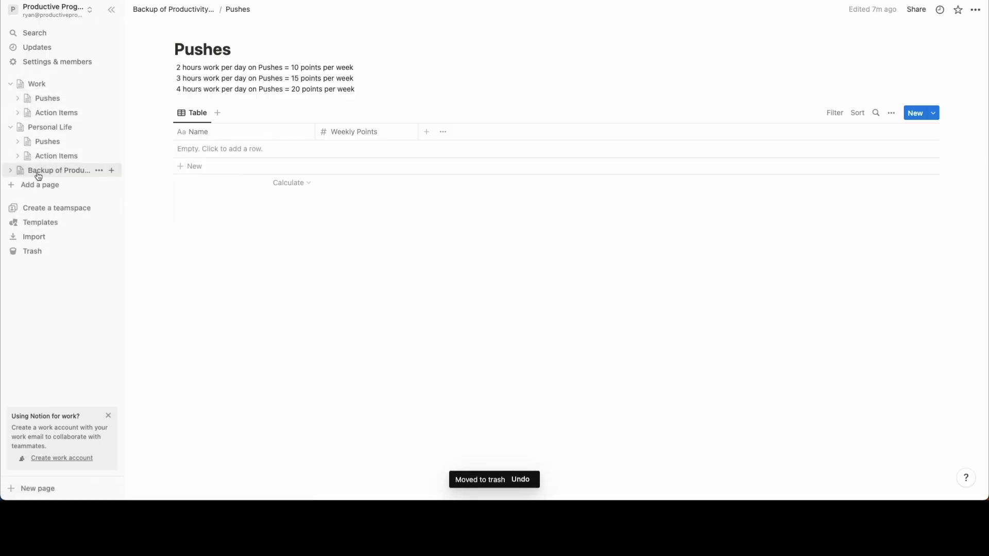
Add a row named "Research & Development" to Personal Life's Pushes table
left_click(42, 101)
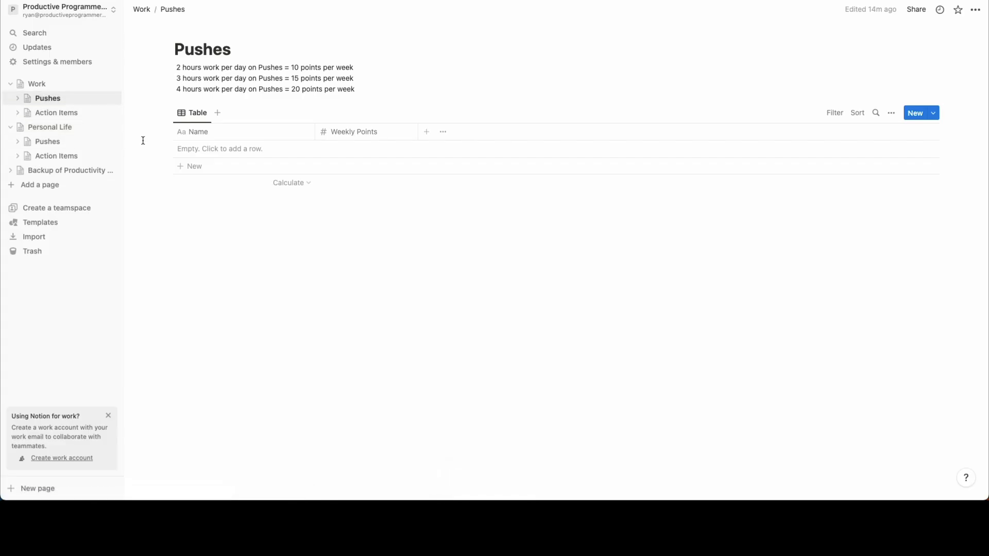
left_click(10, 127)
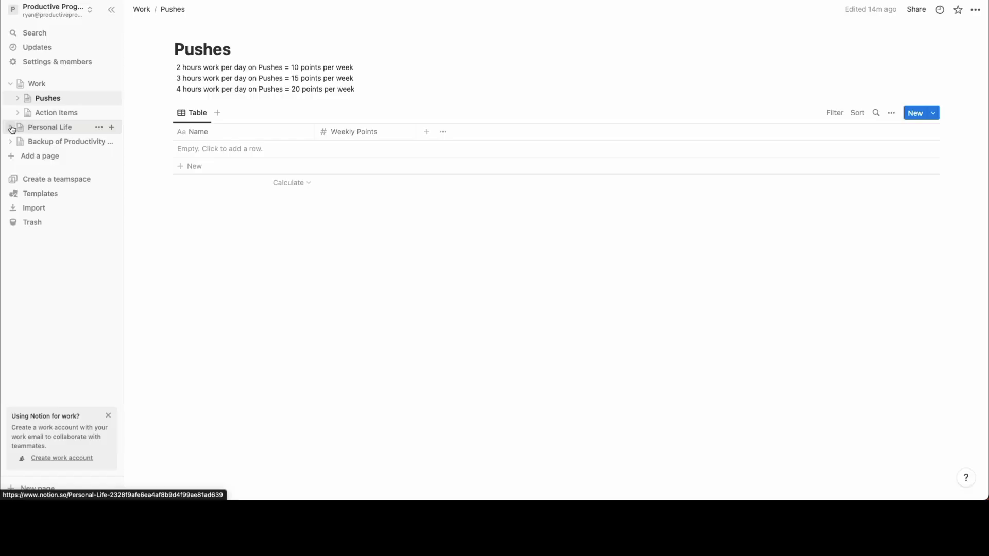
left_click(11, 128)
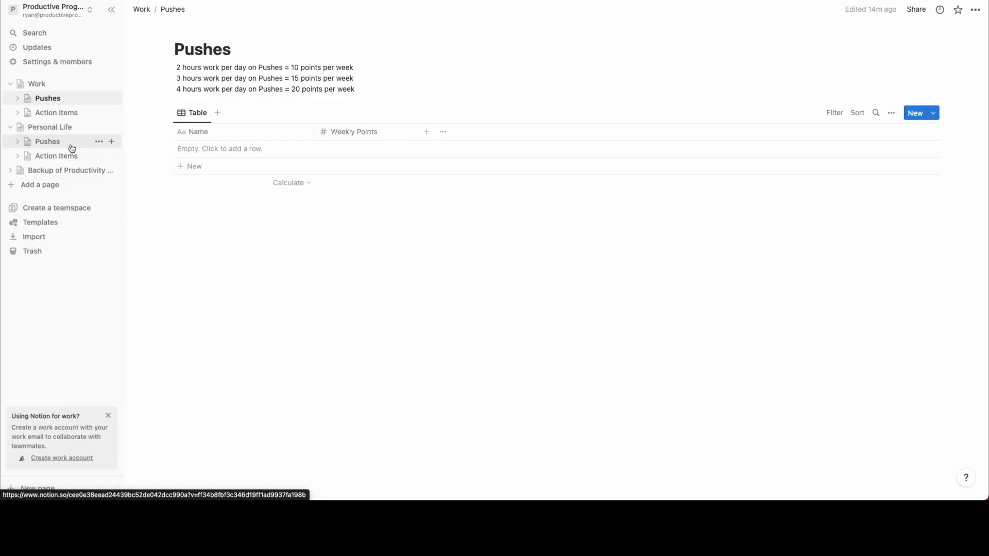
left_click(64, 144)
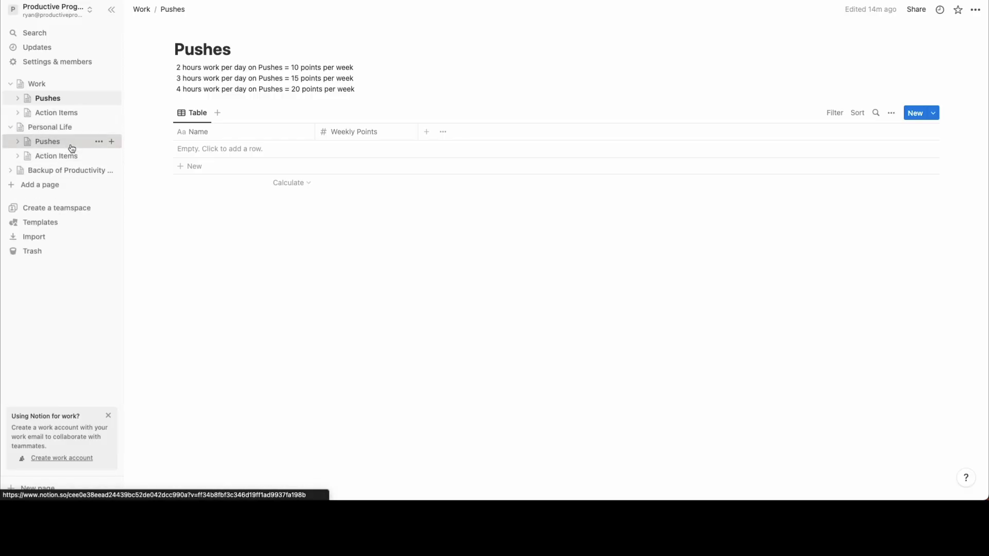
left_click(231, 148)
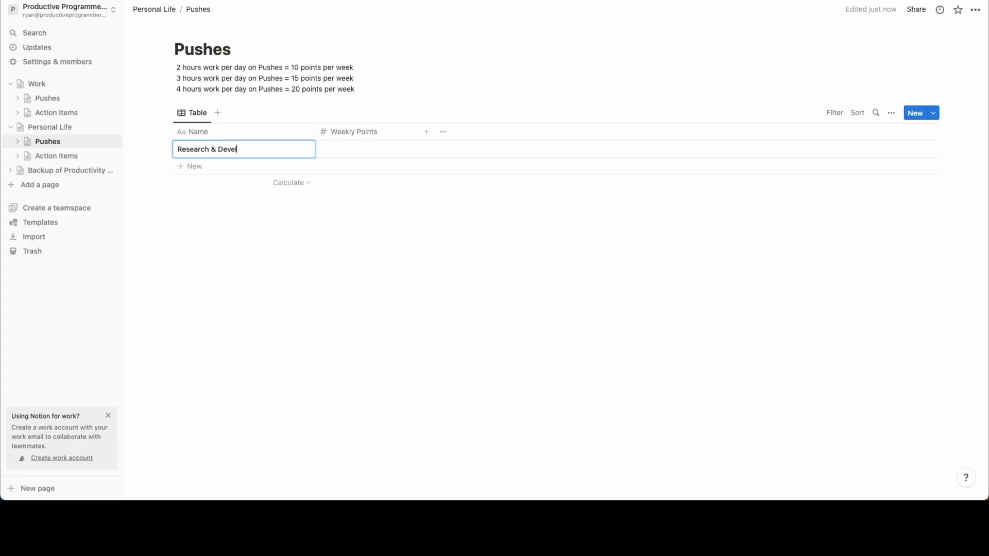
type("nt")
key("Return")
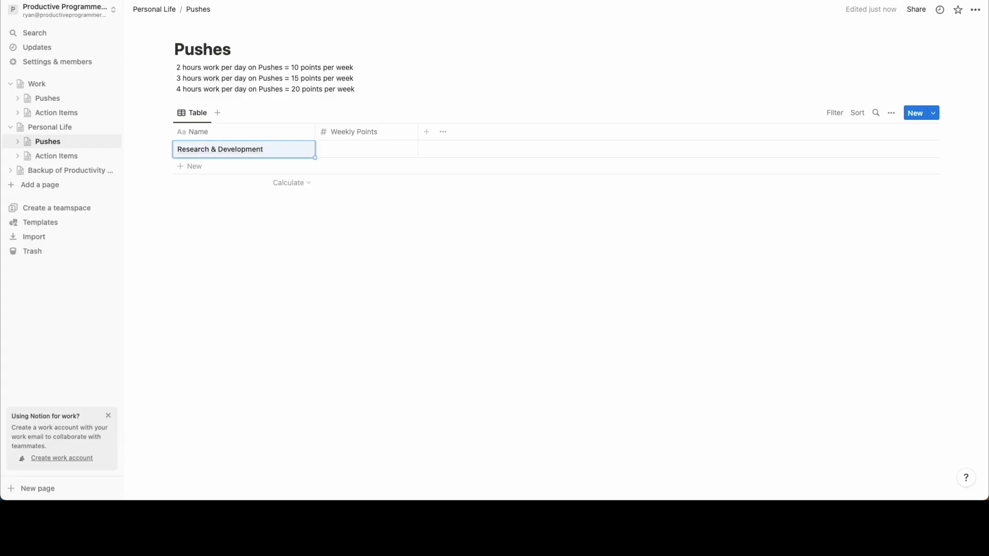
left_click(208, 206)
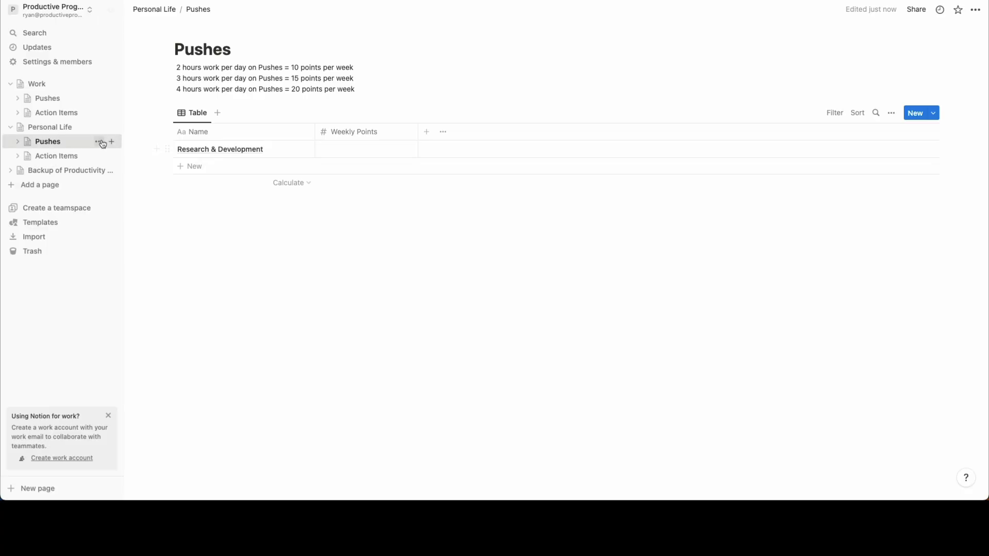
Filter Personal Life's Action Items board so that Pushes contains Research & Development
left_click(62, 157)
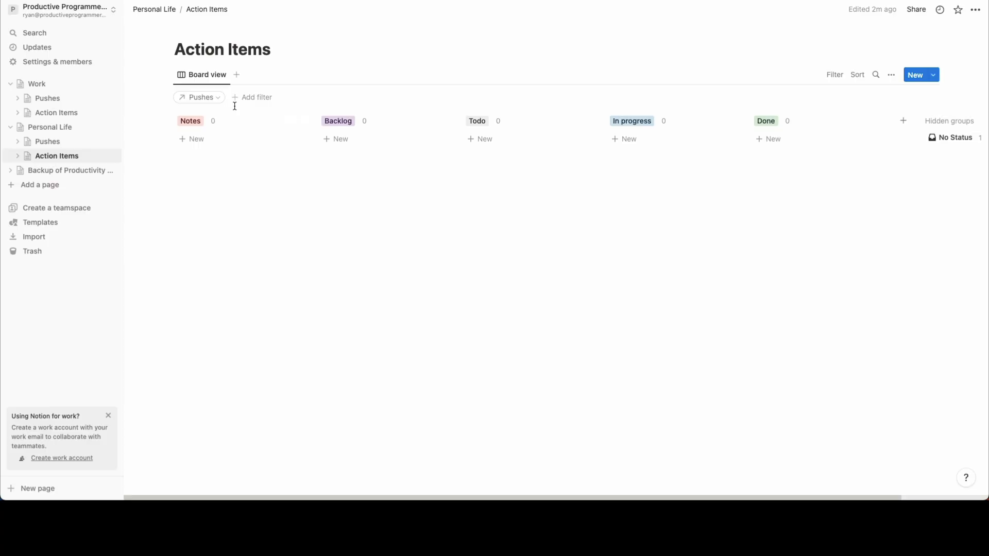
left_click(202, 98)
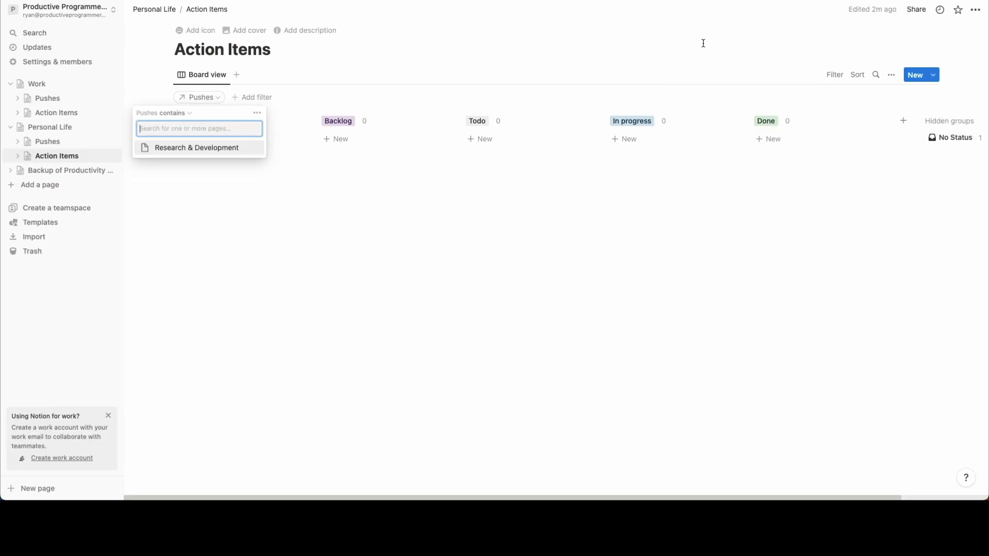
left_click(834, 75)
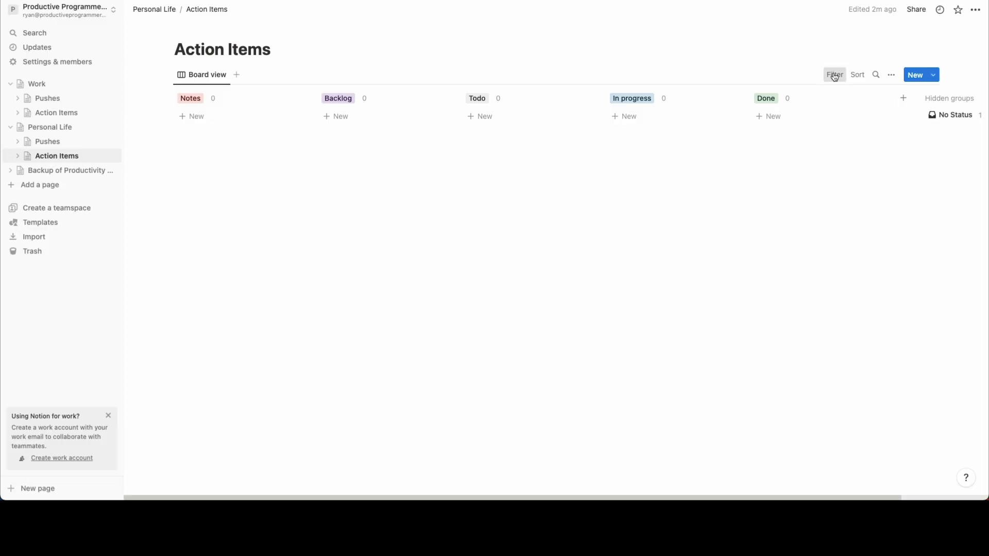
left_click(835, 75)
left_click(834, 76)
left_click(834, 75)
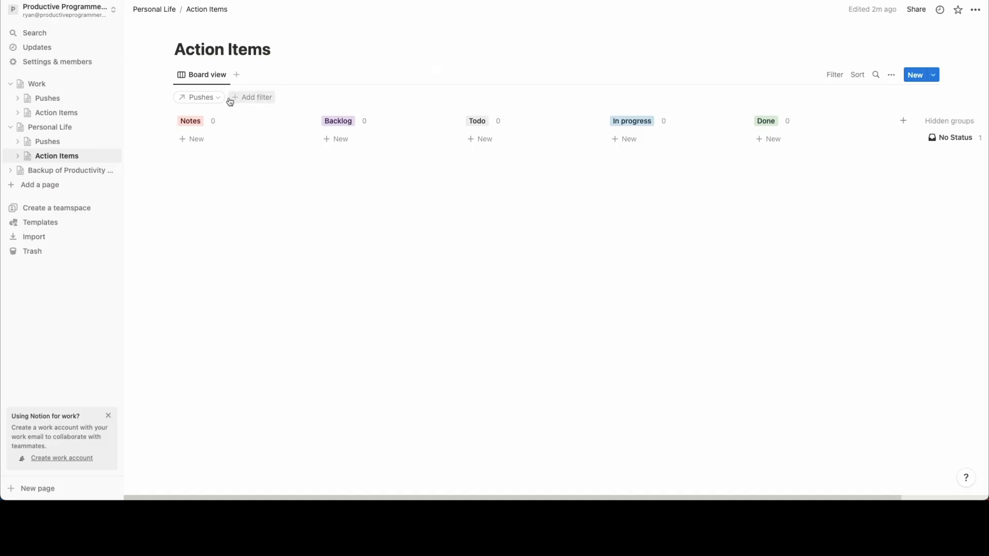
left_click(212, 97)
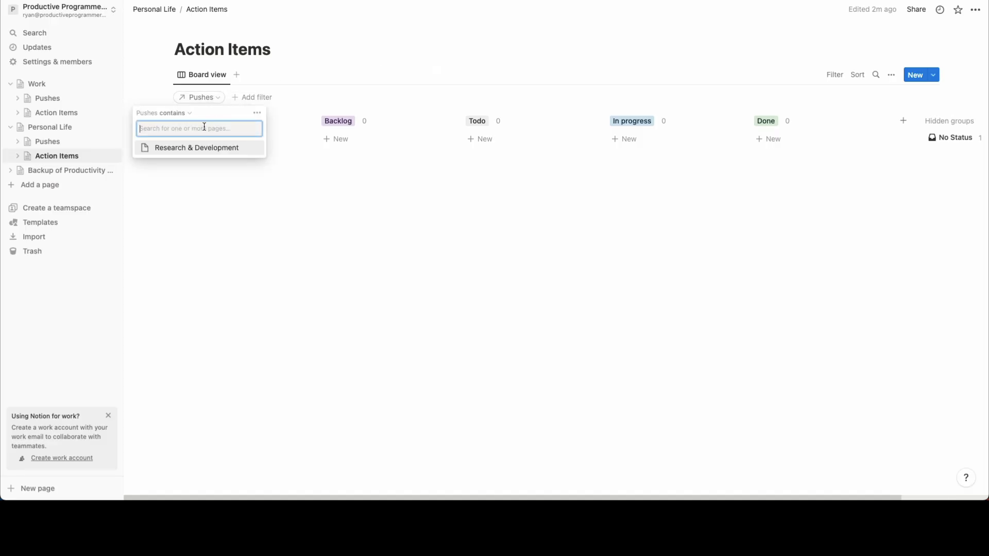
left_click(201, 147)
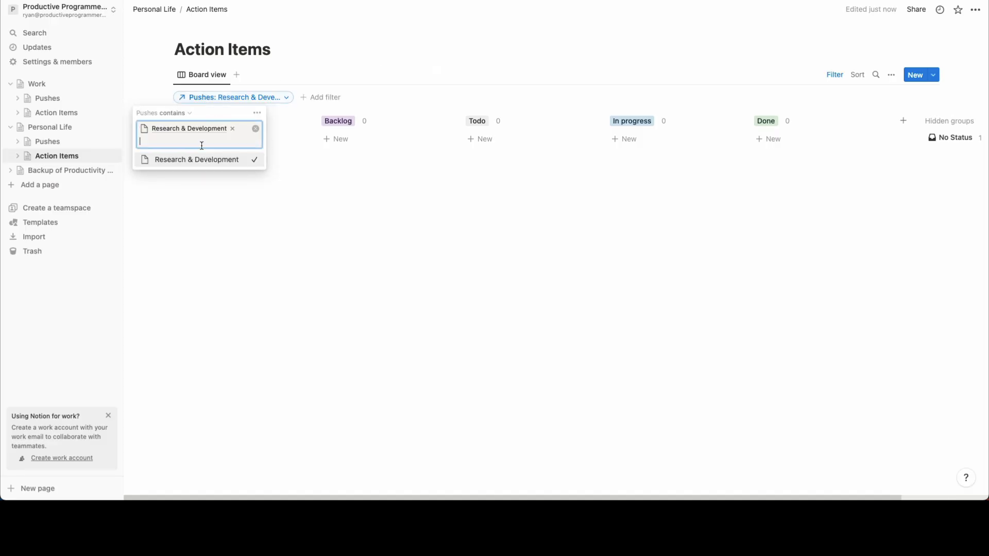
left_click(315, 201)
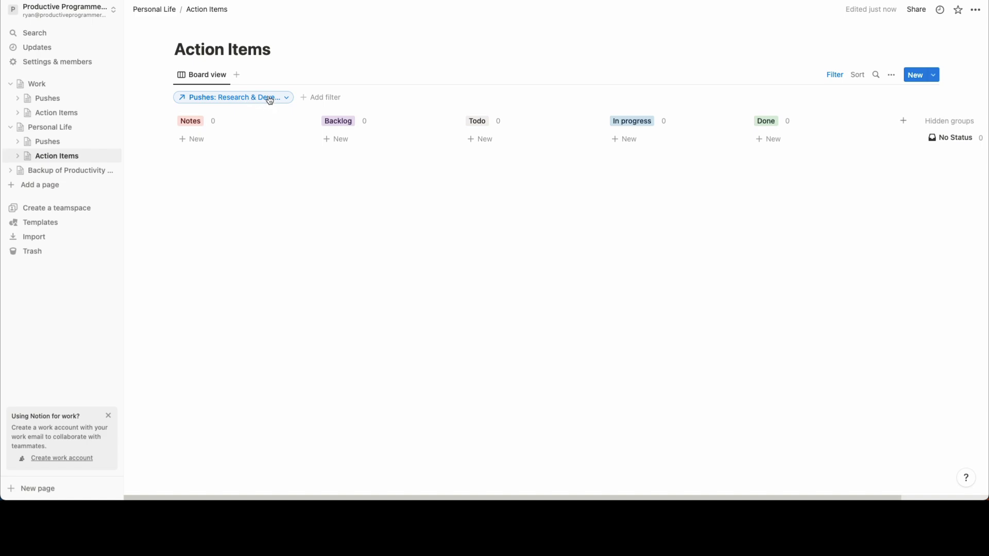
Add a card named "Learn Javascript" to the Todo column, keeping its link to Research & Development
left_click(483, 139)
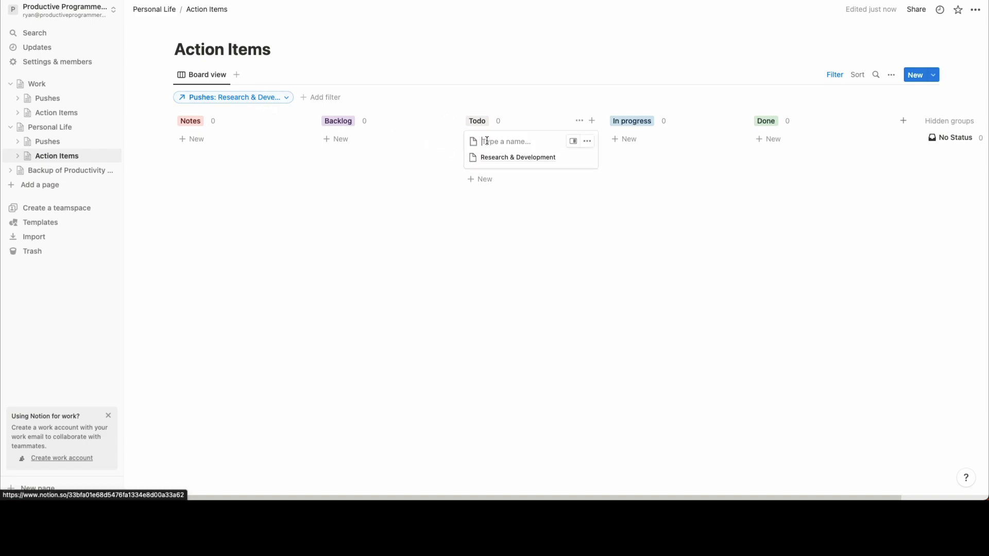
left_click(513, 159)
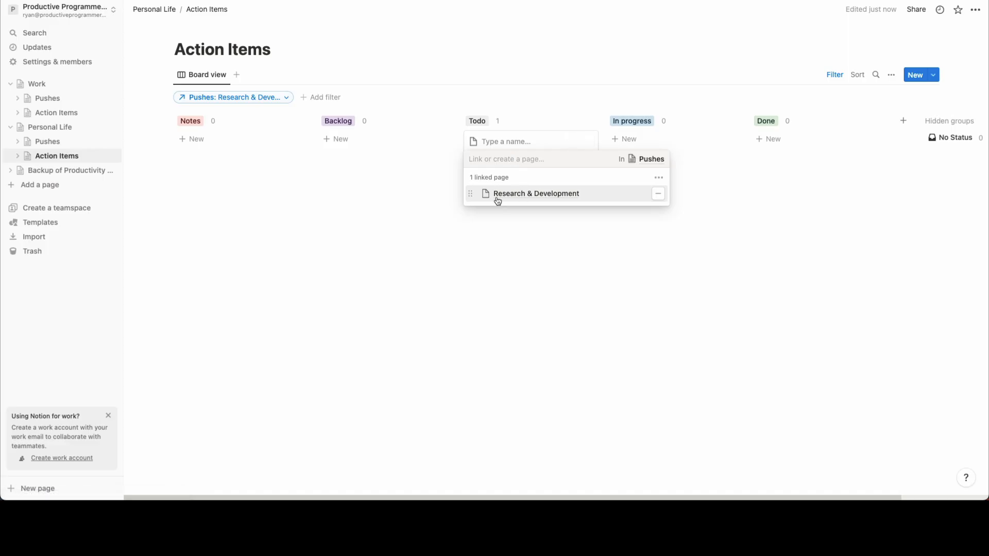
left_click(497, 143)
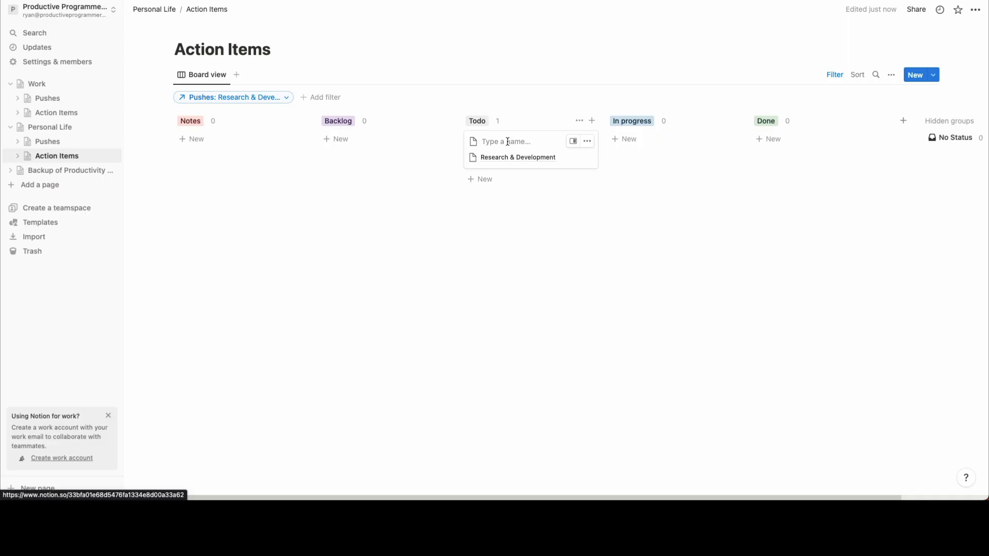
left_click(508, 141)
type("Lear")
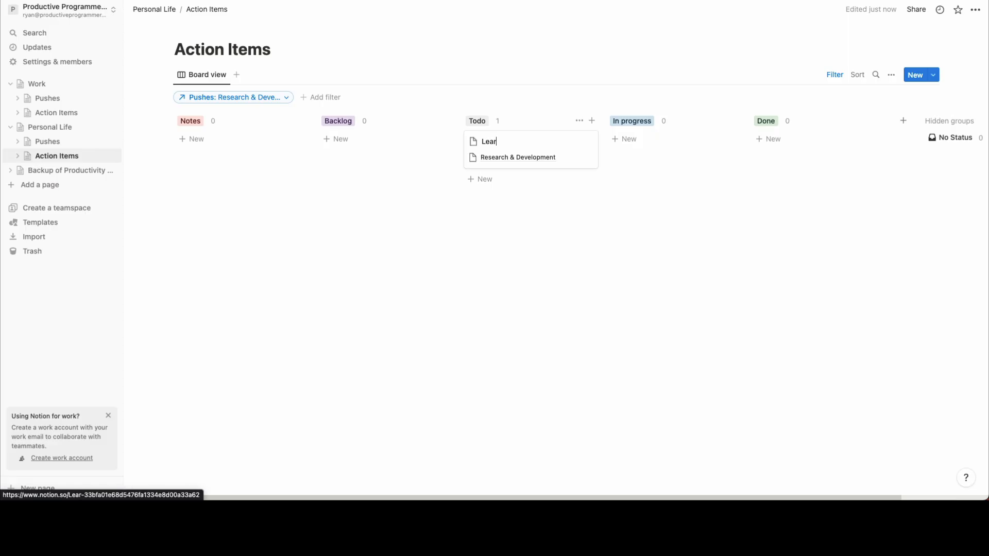
type("n Javascript")
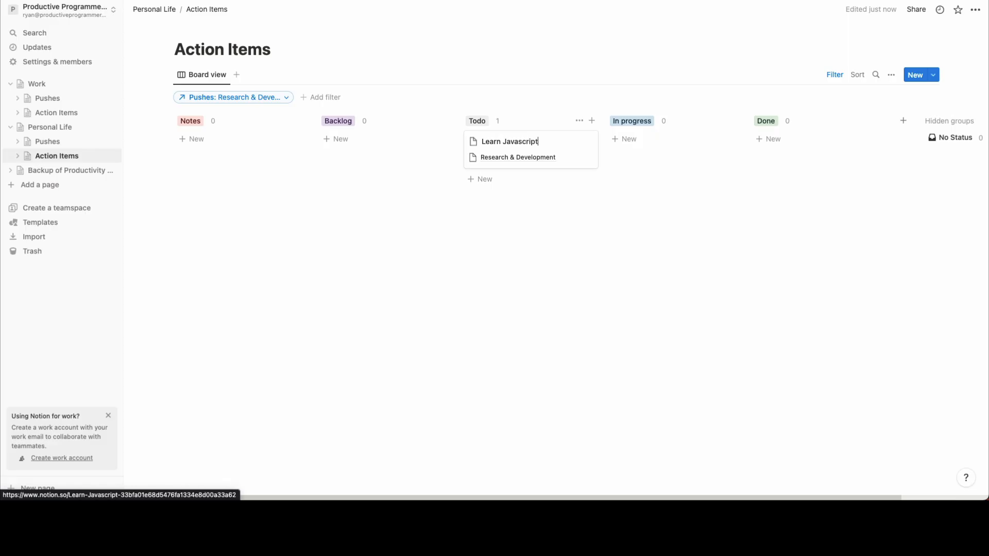
key("Escape")
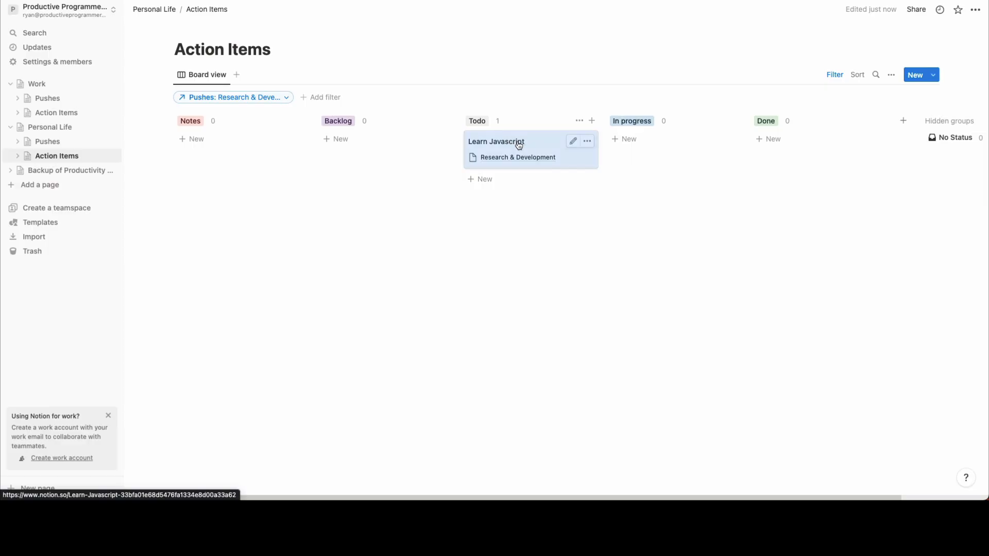
Open the Learn Javascript card and write "[link]" in its page body
left_click(526, 142)
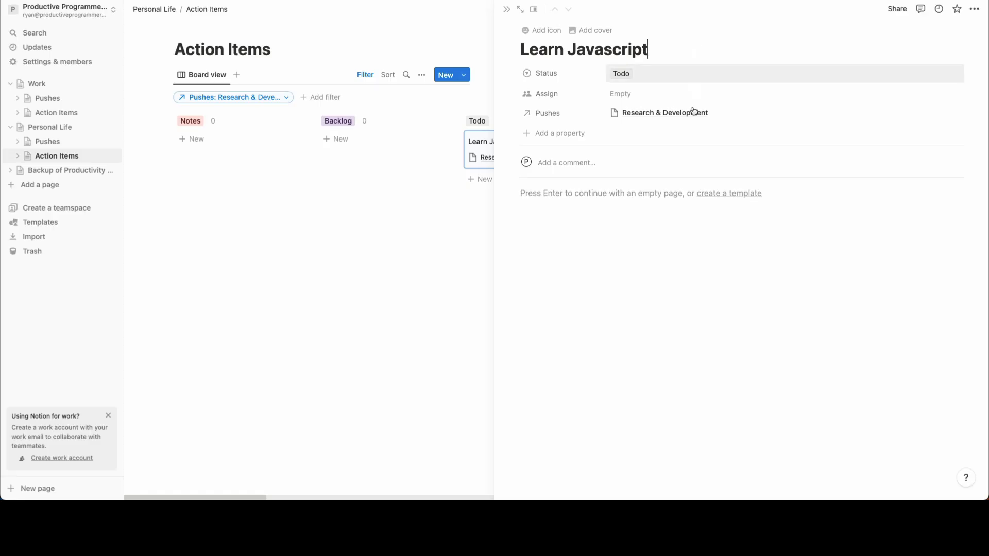
left_click(633, 209)
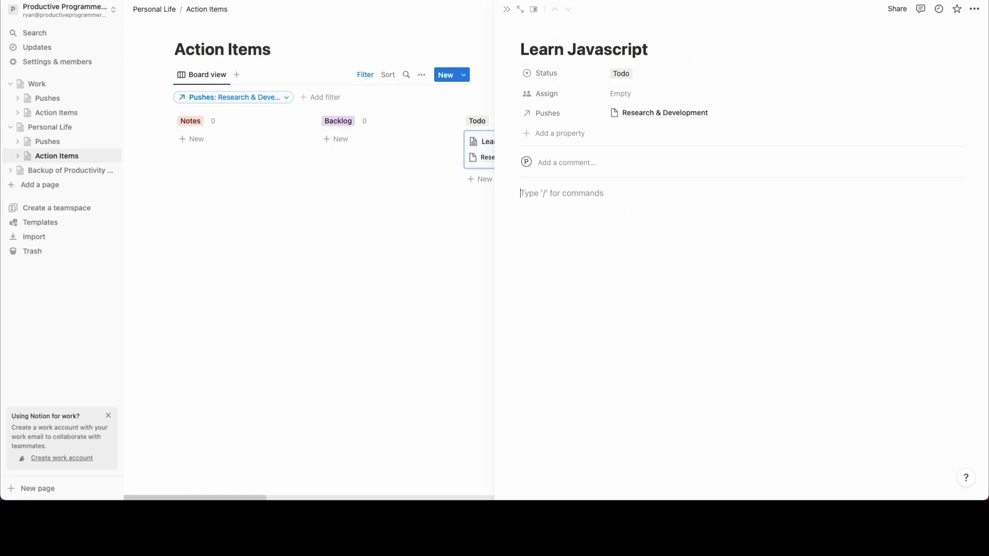
type("[link")
left_click(668, 51)
type("Clo")
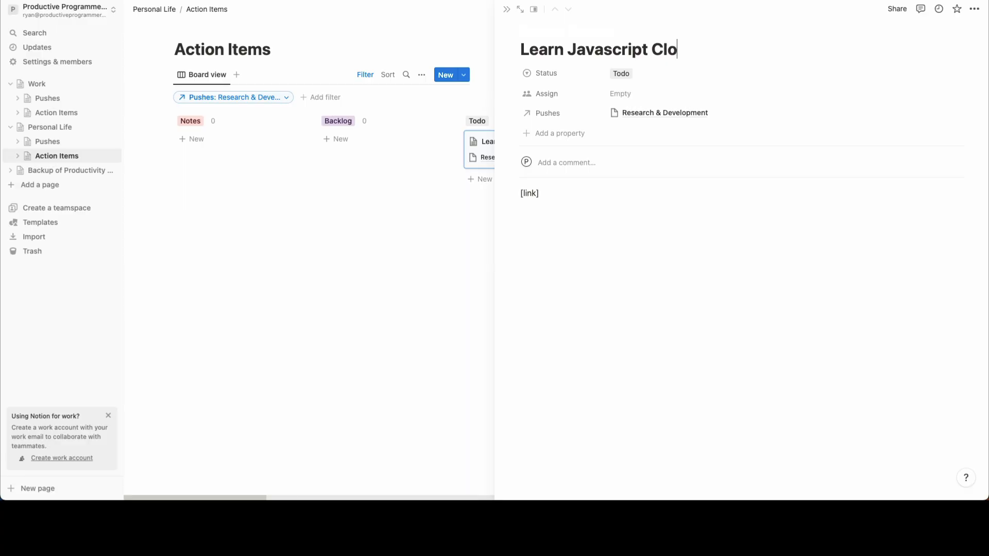
key("BackSpace")
key("BackSpace")
key("BackSpace")
key("BackSpace")
Close the Learn Javascript page and add a card named "Learn Python" to the Todo column
left_click(437, 219)
left_click(519, 176)
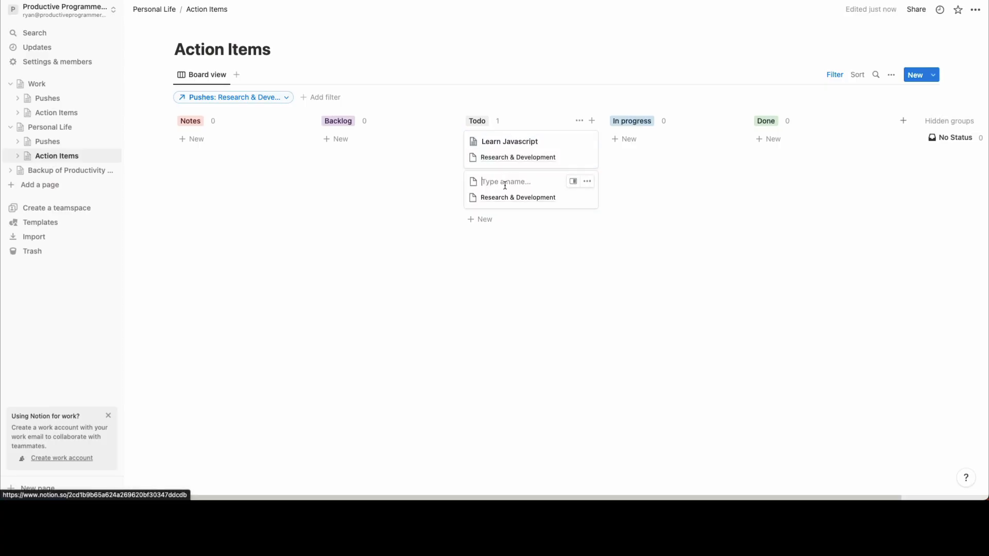
type("Learn Python")
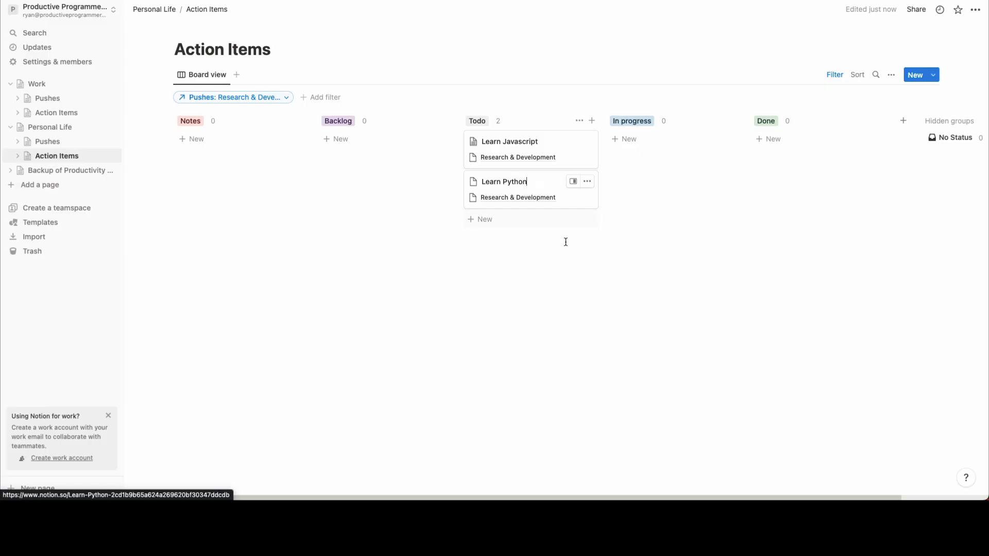
Write "[link]" in the page body of the Learn Python card and return to the board
left_click(543, 183)
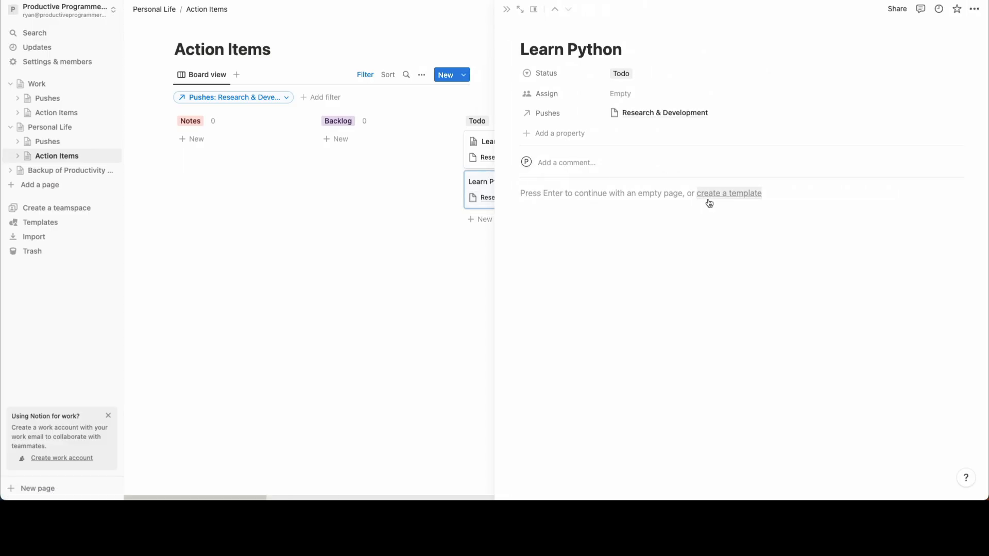
left_click(650, 210)
type("[link")
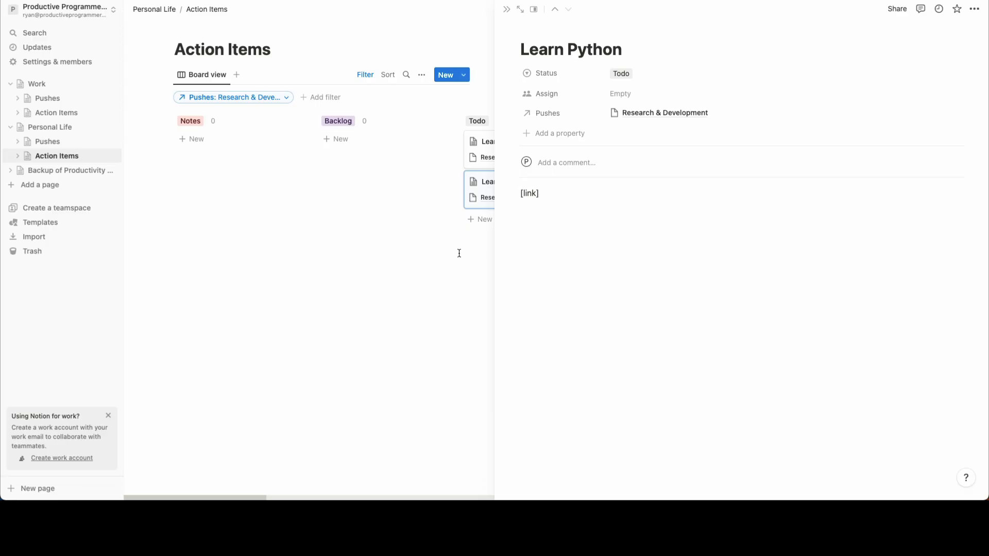
left_click(458, 253)
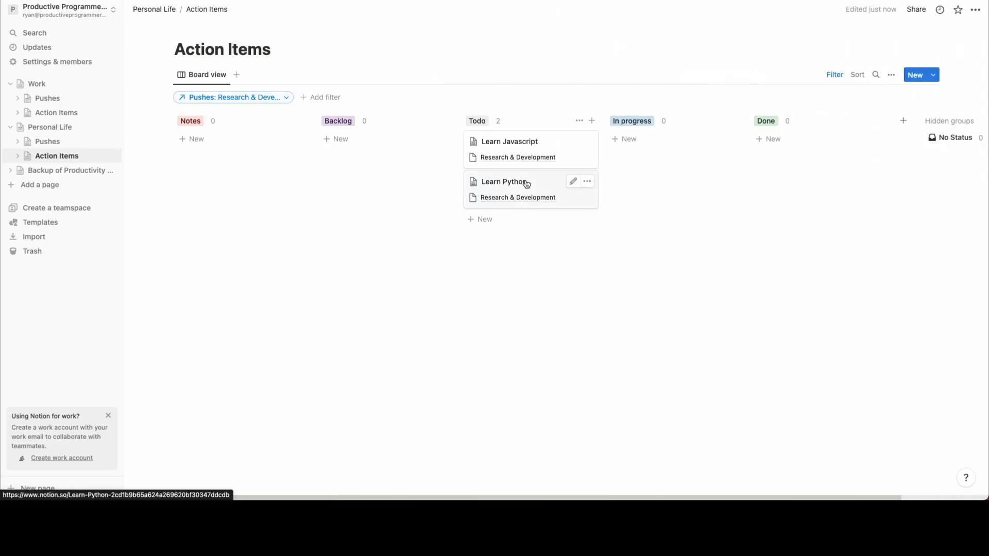
left_click(543, 146)
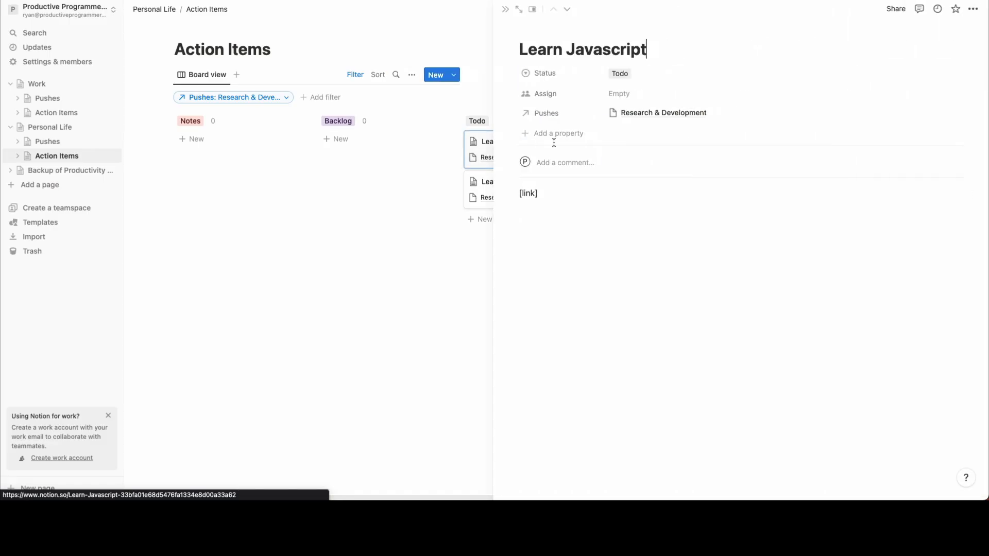
left_click(662, 50)
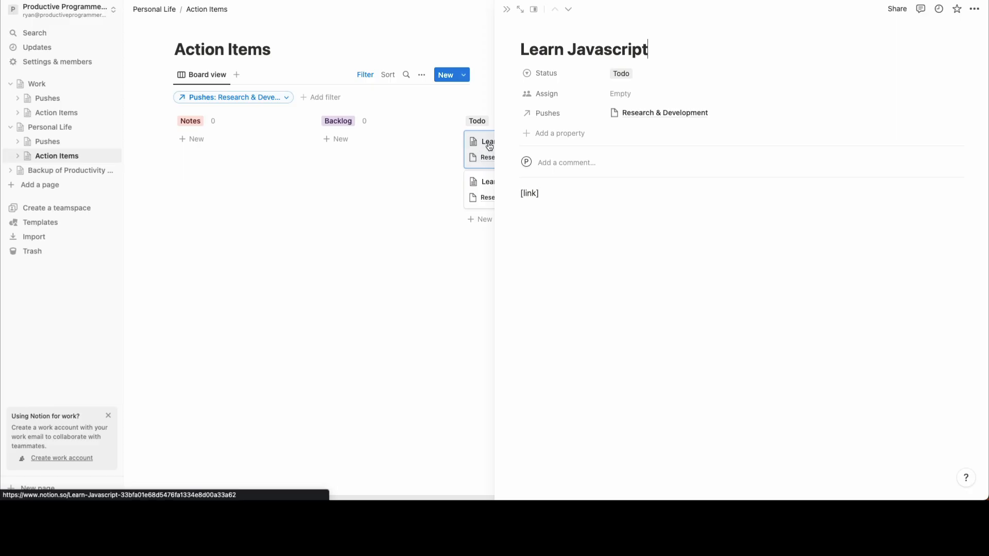
left_click(433, 165)
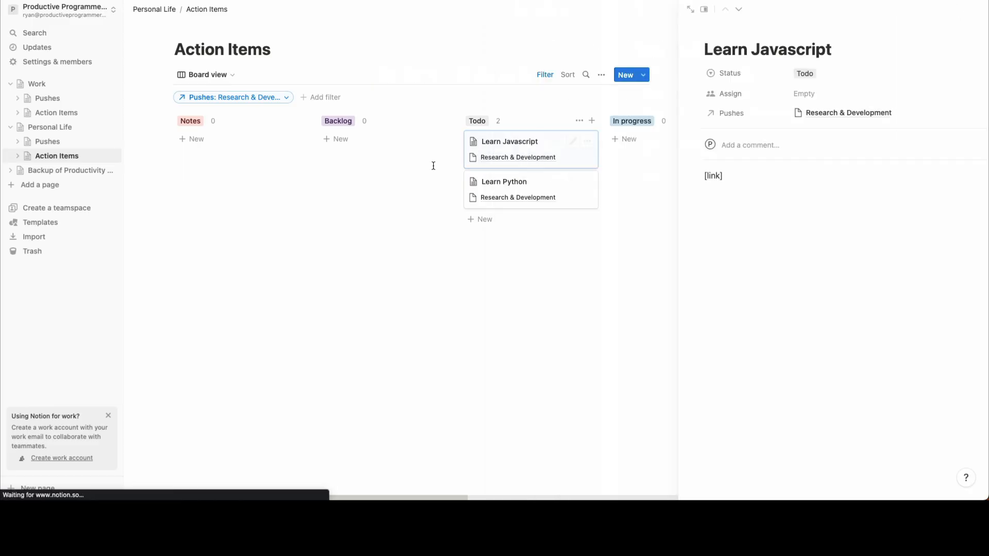
Add a second line "Cont at: chapter 4" to the Learn Javascript card's name and move the card to In progress
left_click(573, 143)
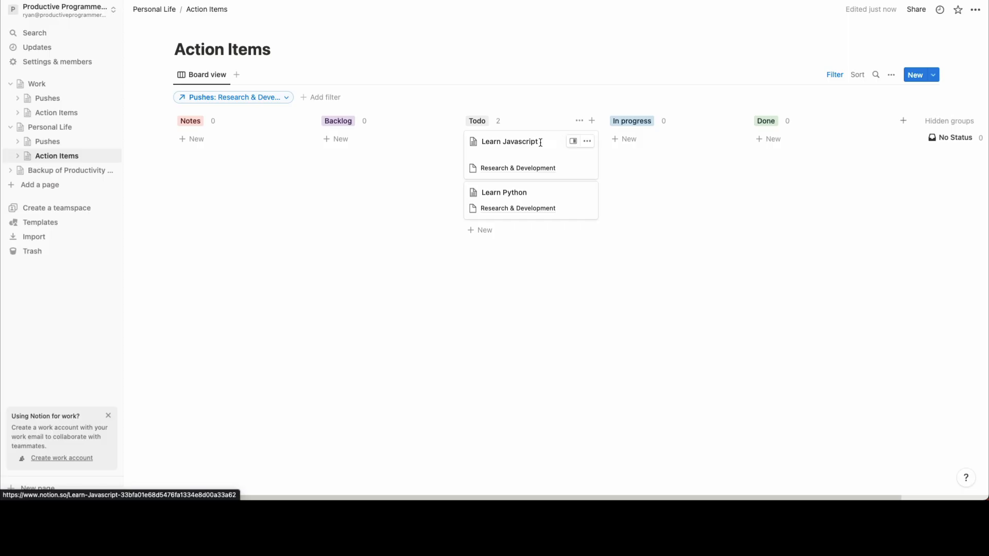
type("Con")
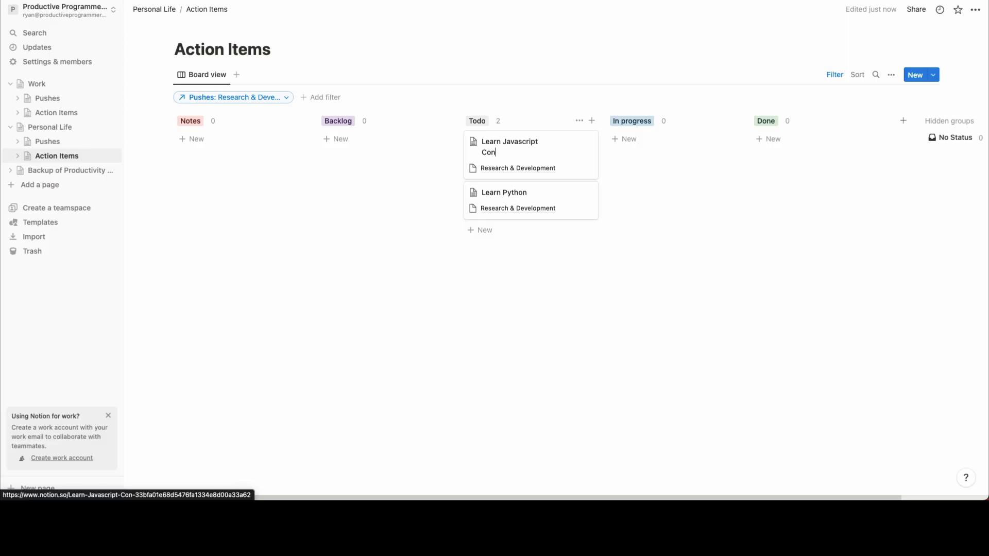
type("t at: ")
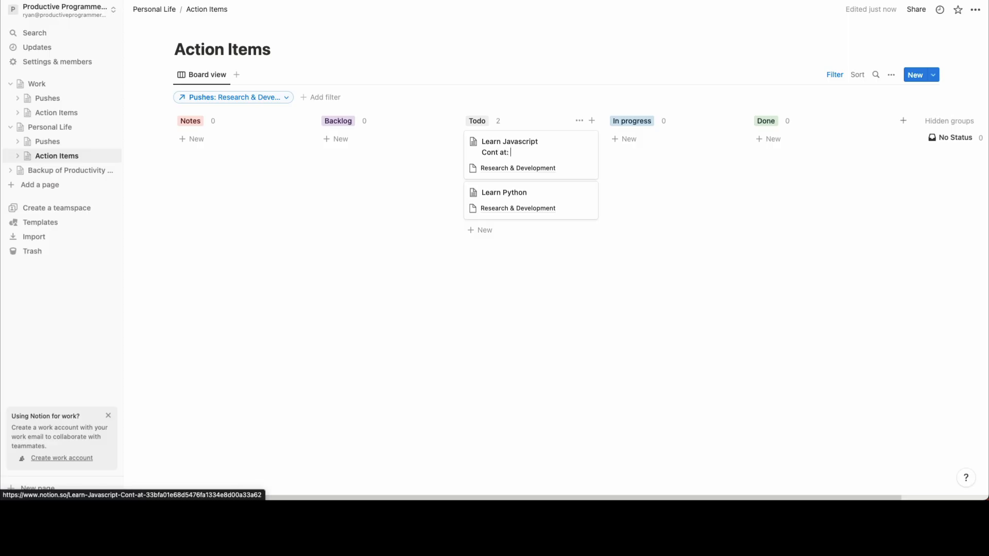
type("chapter 2")
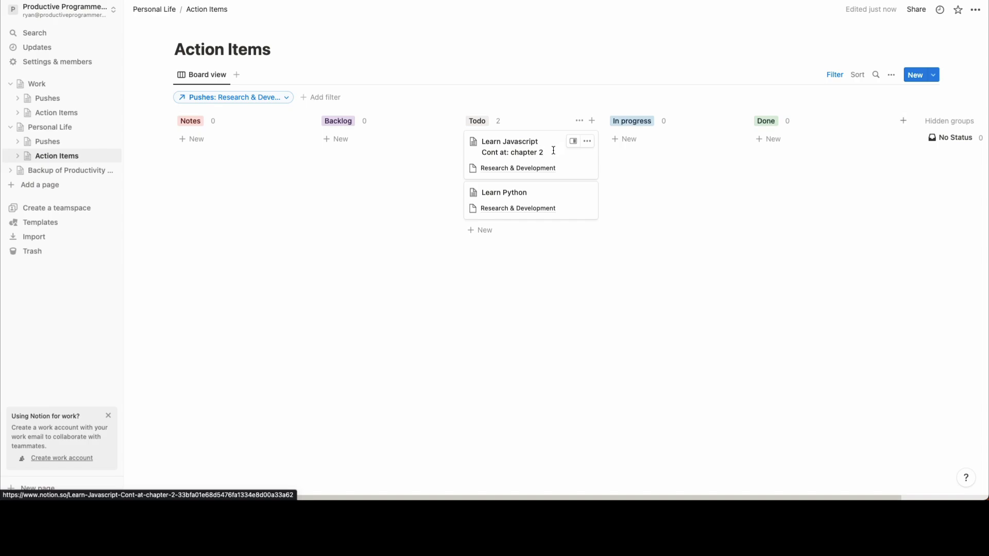
key("BackSpace")
type("4")
left_click_drag(558, 145, 654, 147)
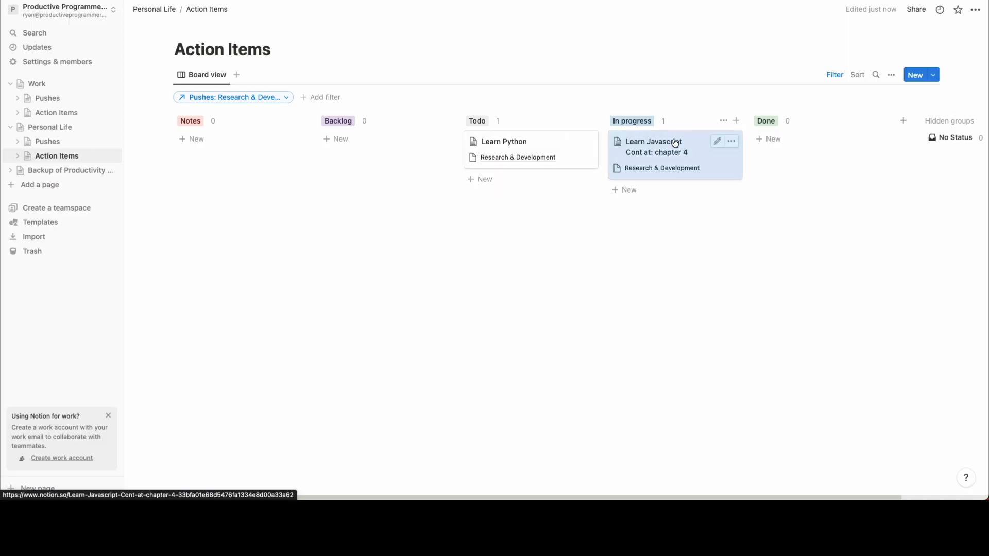
Add a card named "Learn Elixir" to the Todo column
left_click(484, 179)
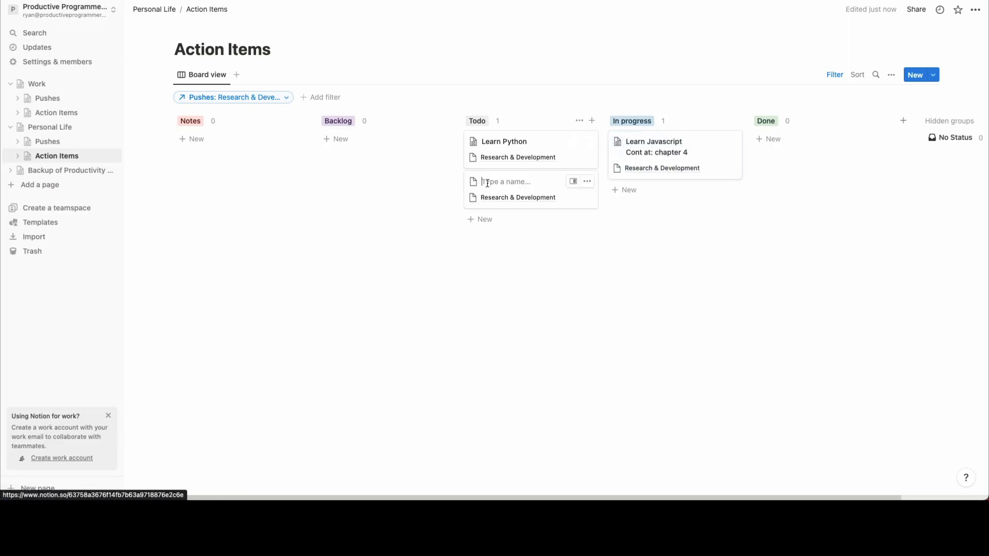
type("Learn")
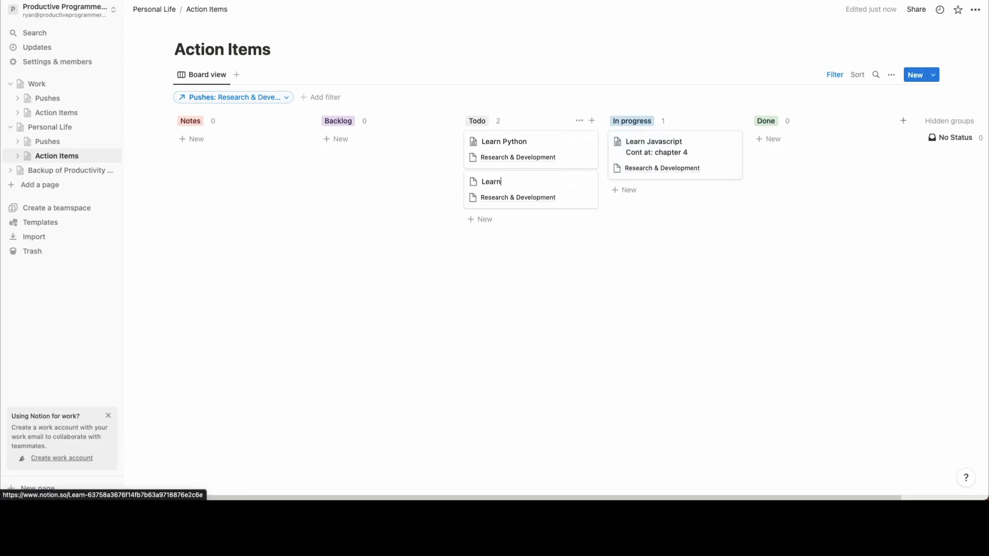
type(" Elixir")
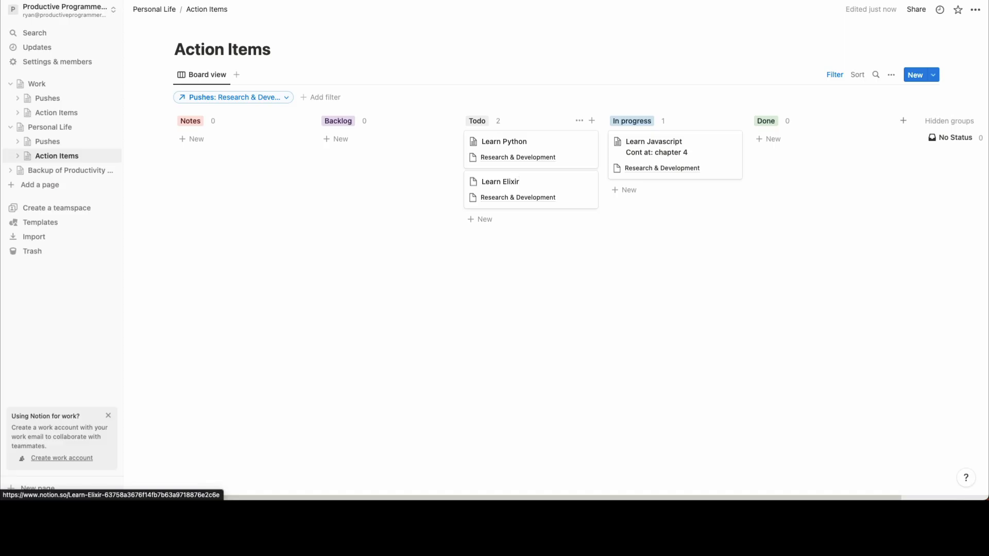
left_click(497, 268)
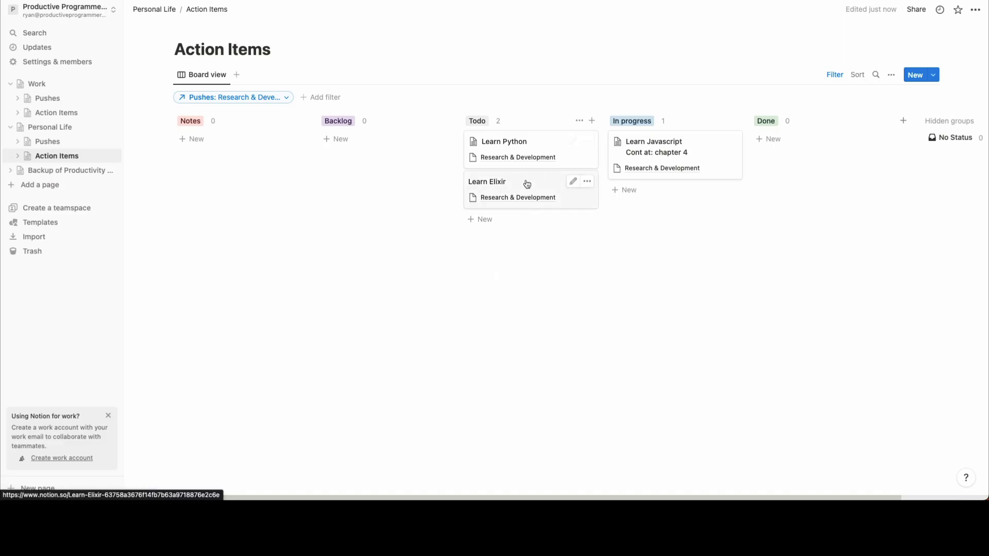
Reorder the Todo cards so Learn Elixir is above Learn Python, and move Learn Python to Backlog
left_click_drag(526, 183, 525, 142)
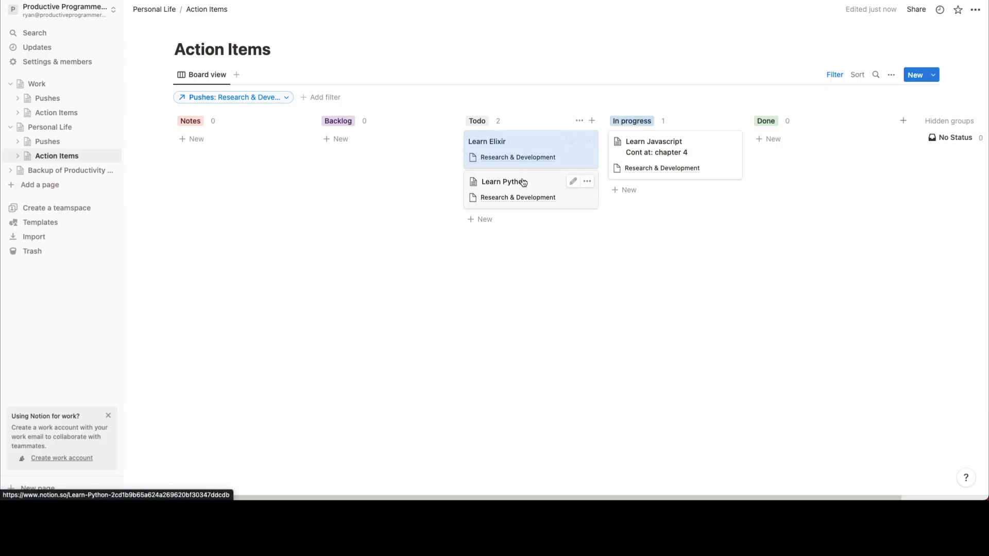
left_click_drag(536, 183, 530, 142)
left_click_drag(534, 185, 384, 159)
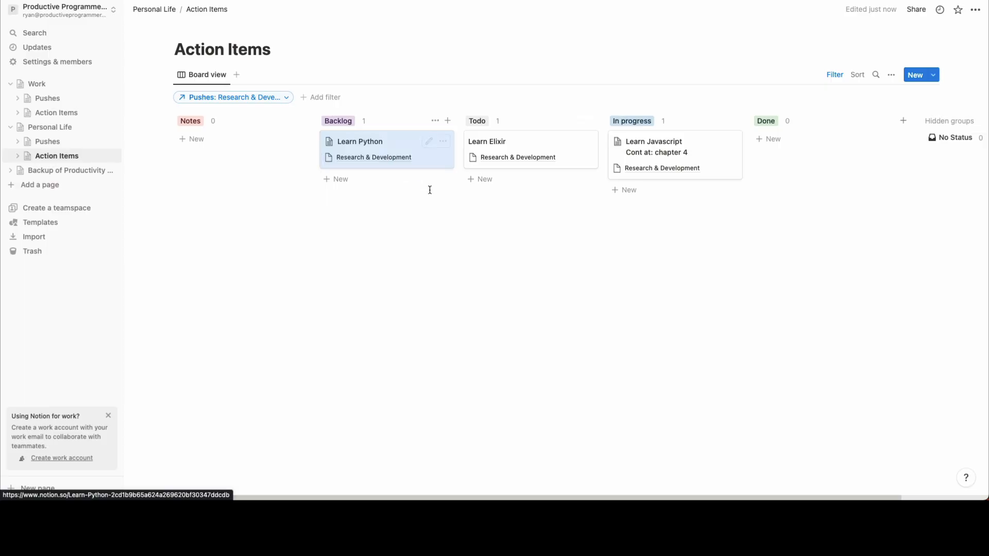
left_click(496, 181)
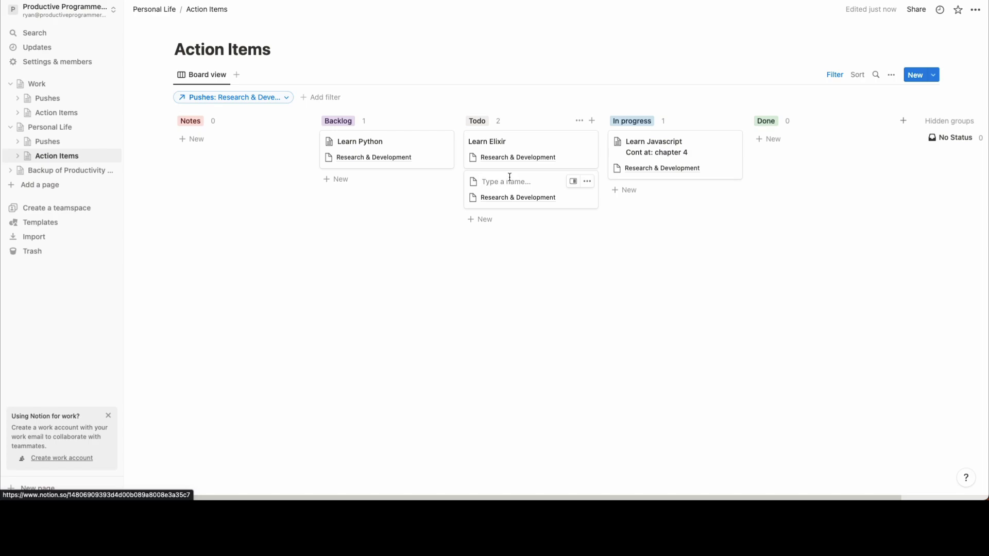
left_click(638, 252)
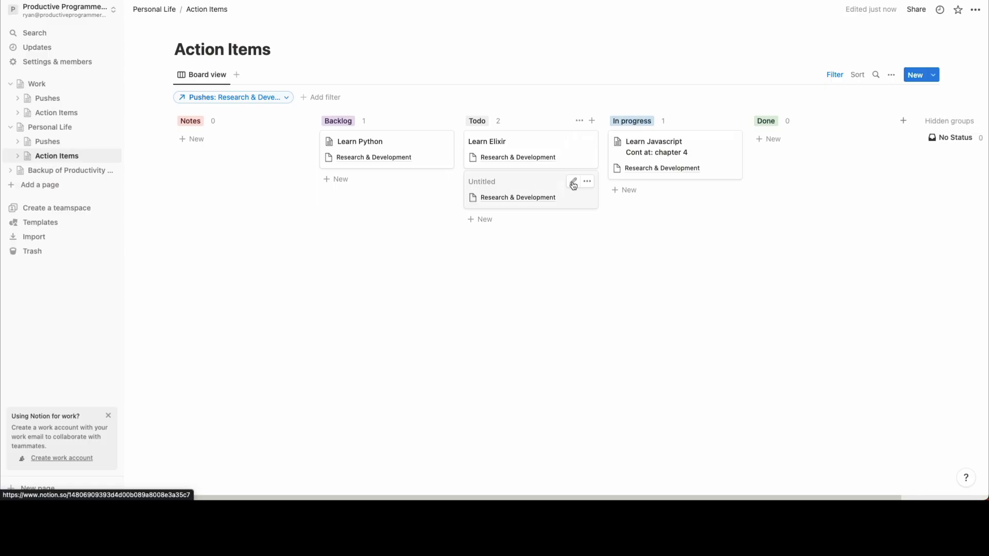
left_click(587, 181)
left_click(621, 216)
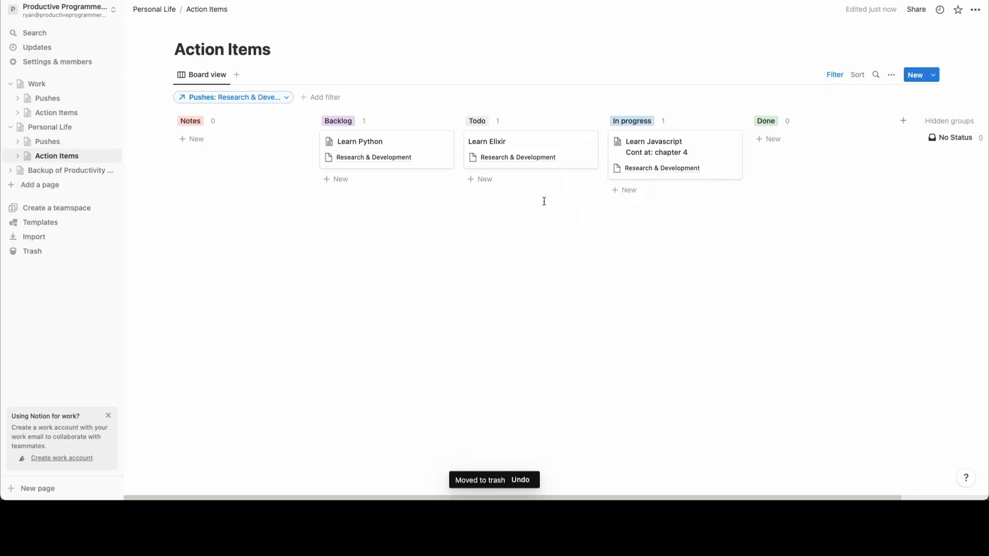
Move the Learn Javascript card to Done and add a card named "Learn Finance" to the Todo column
left_click_drag(688, 146, 797, 142)
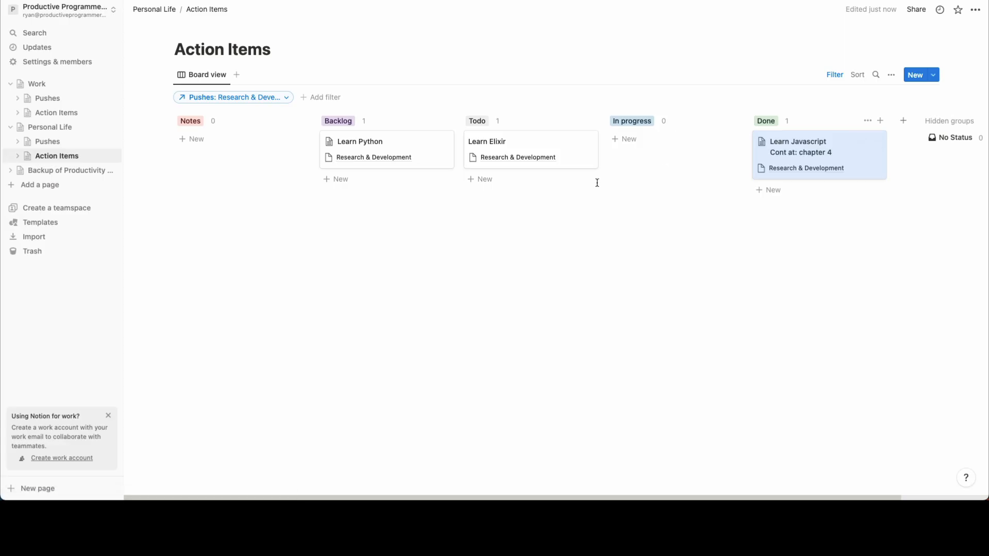
left_click(493, 182)
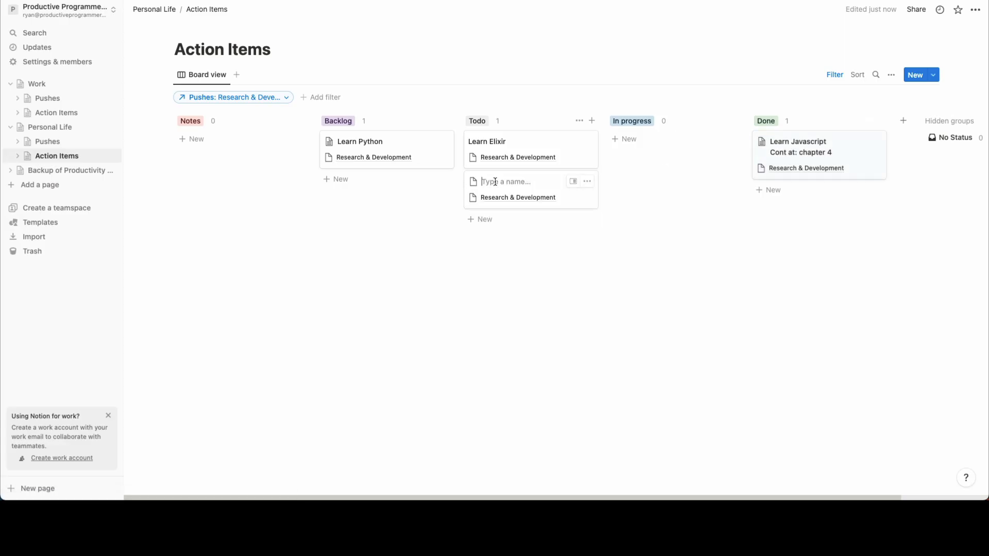
type("Learn Finance")
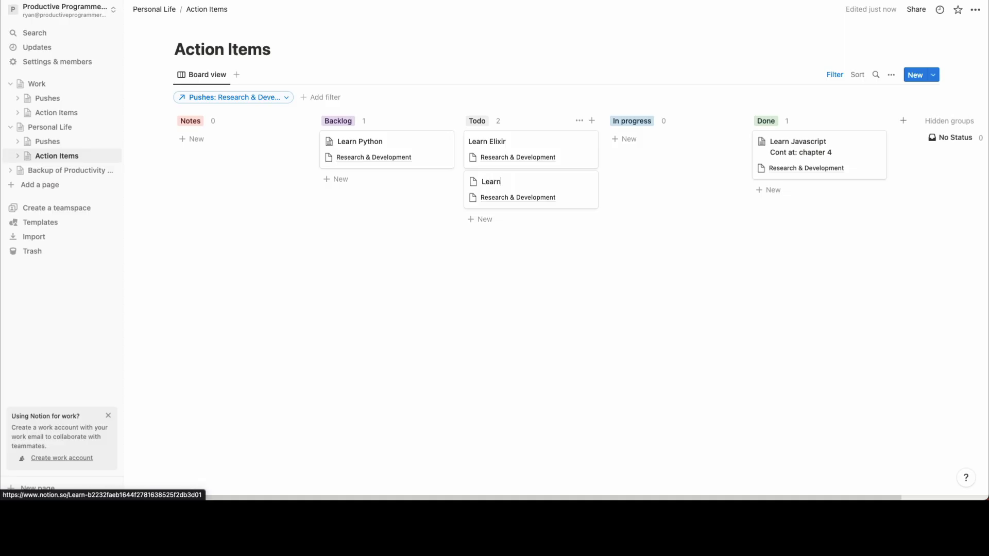
Add a third card named "Learn auto" to the Todo column
left_click(485, 219)
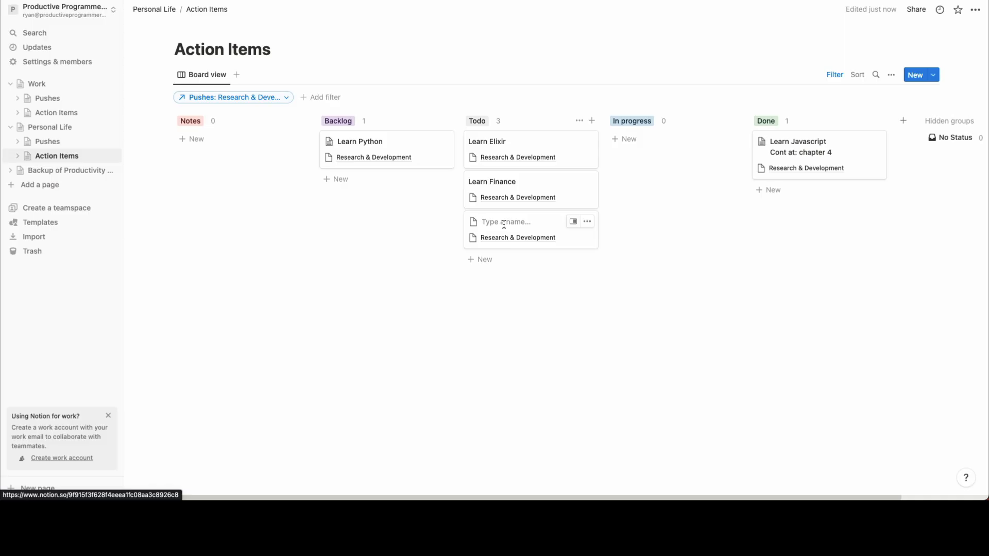
type("Learn")
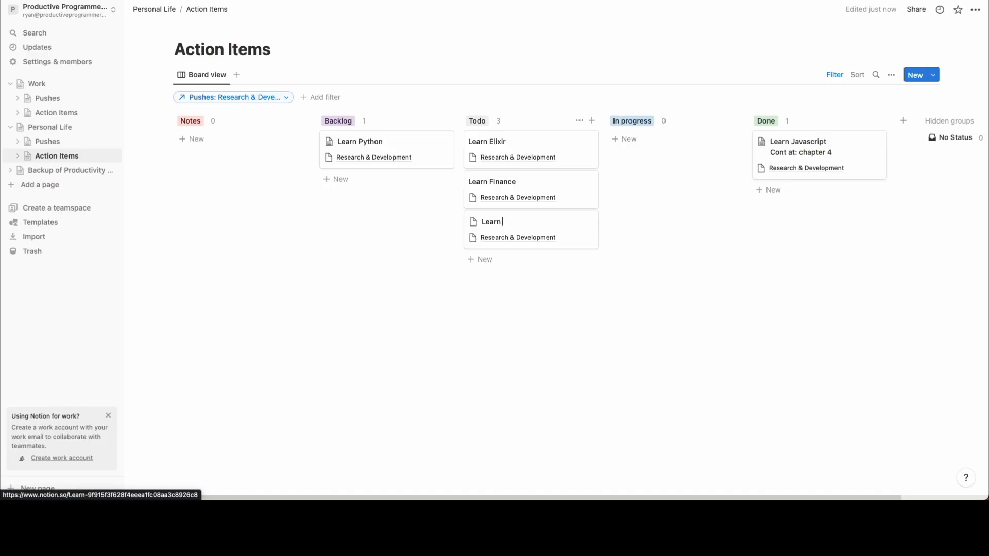
type(" autom")
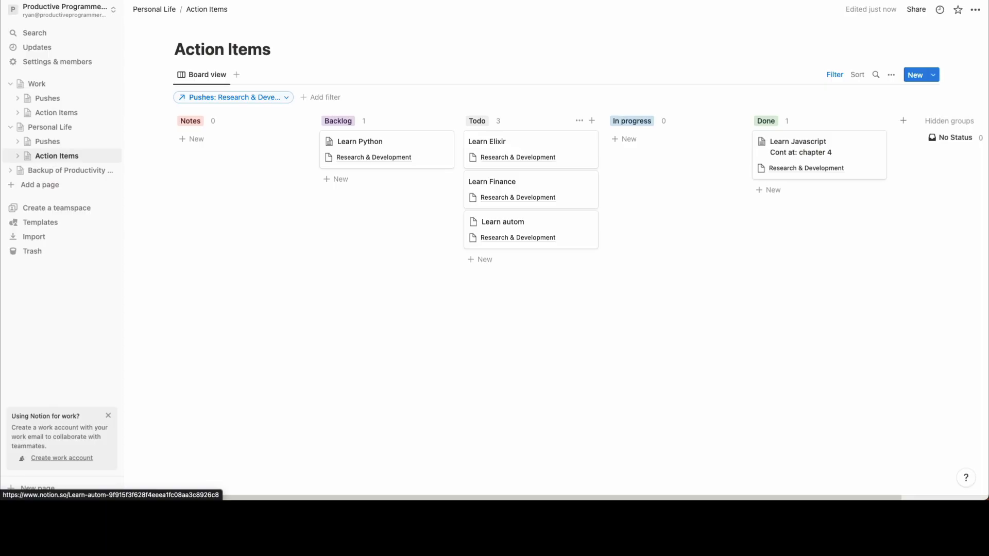
key("BackSpace")
key("Escape")
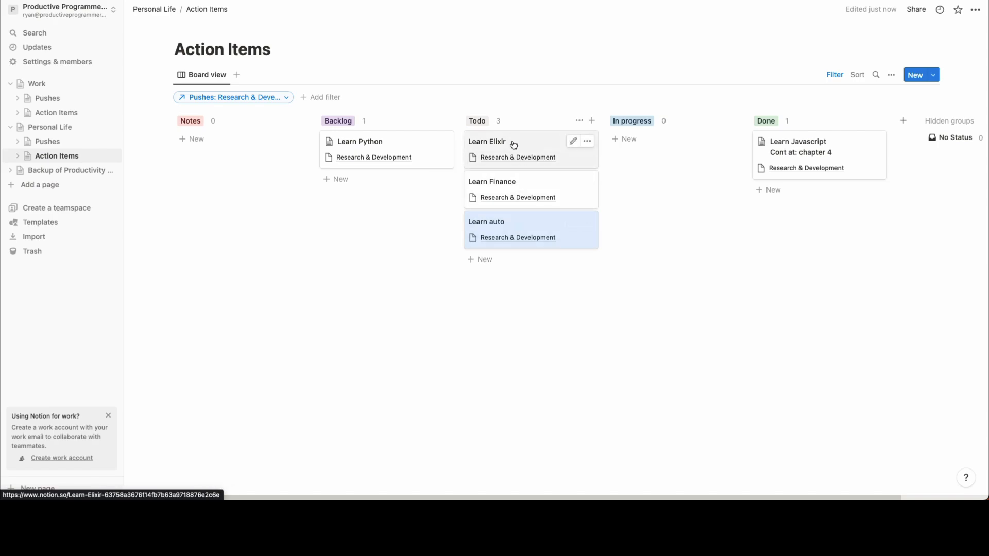
Reorder Learn Elixir below Learn Finance in Todo, and move both cards to In progress with Learn Finance above Learn Elixir
left_click_drag(514, 144, 513, 187)
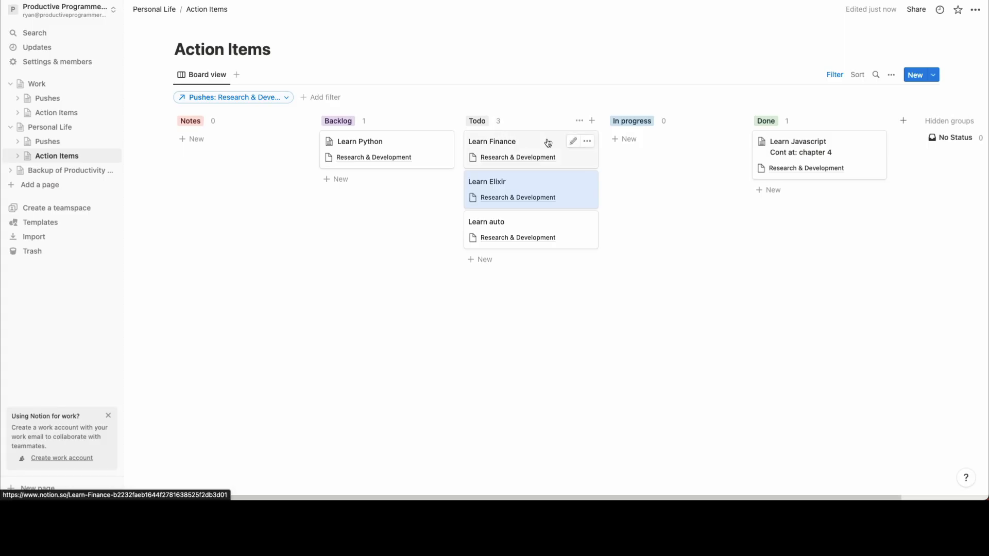
left_click_drag(534, 141, 624, 141)
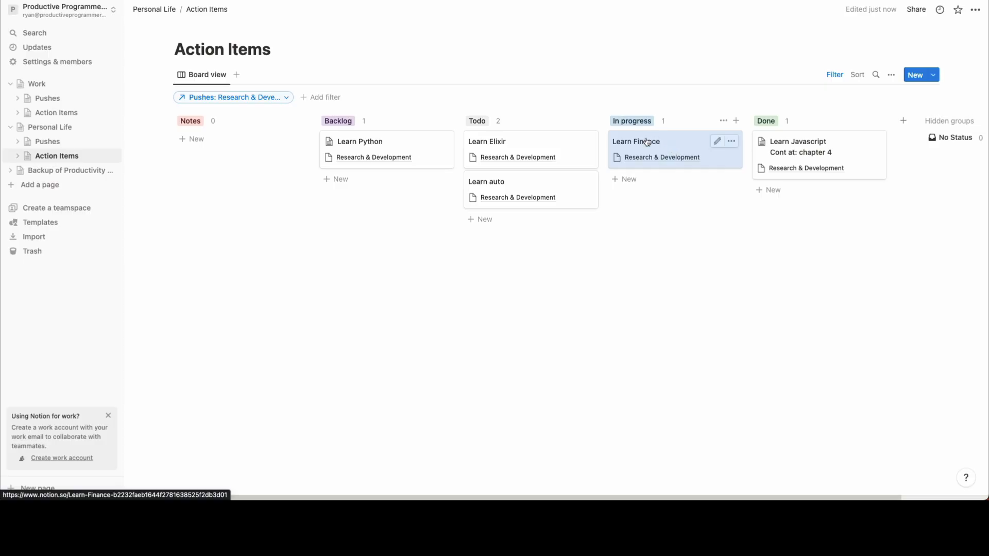
left_click_drag(541, 141, 620, 159)
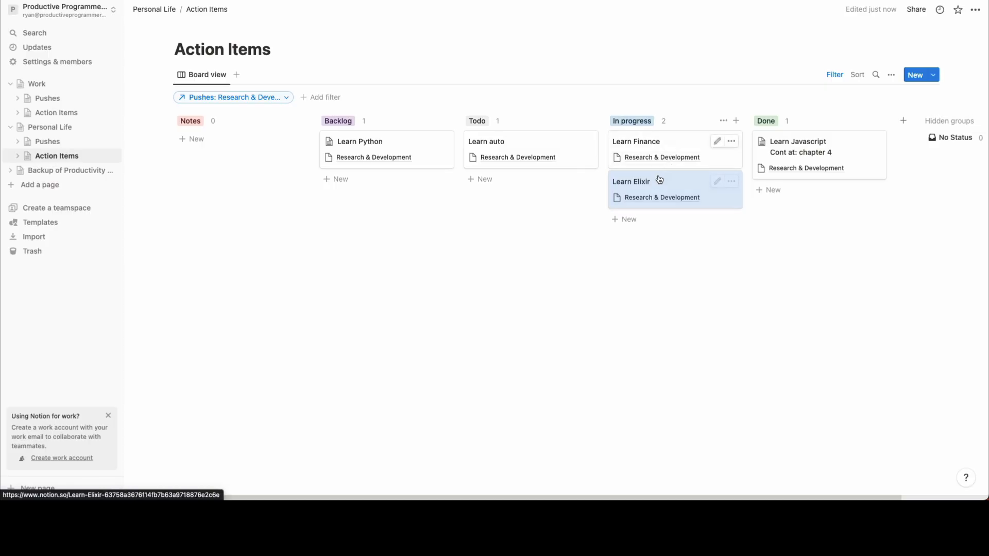
Add a second line "Cont at: chapter" to the Learn Elixir card's name
left_click(648, 178)
left_click(436, 222)
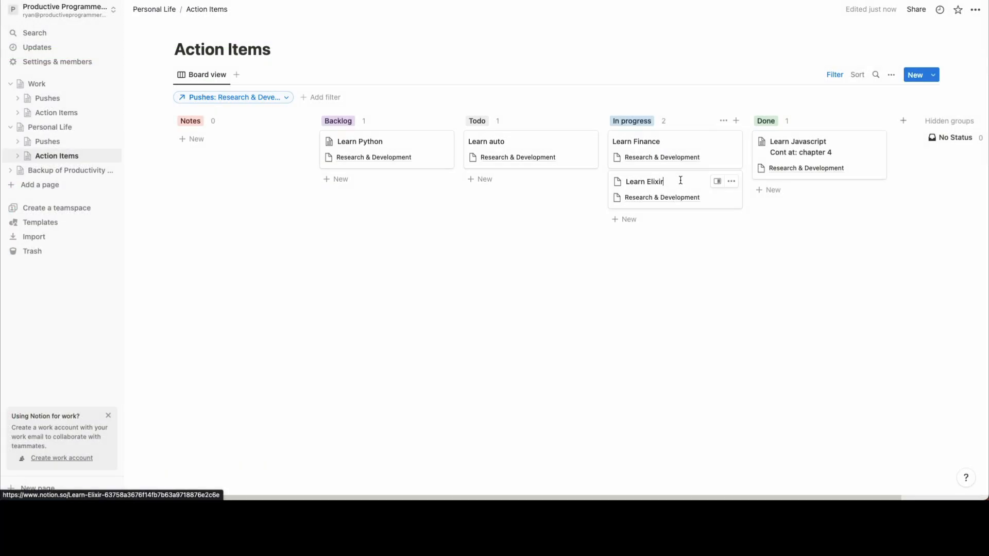
key("Return")
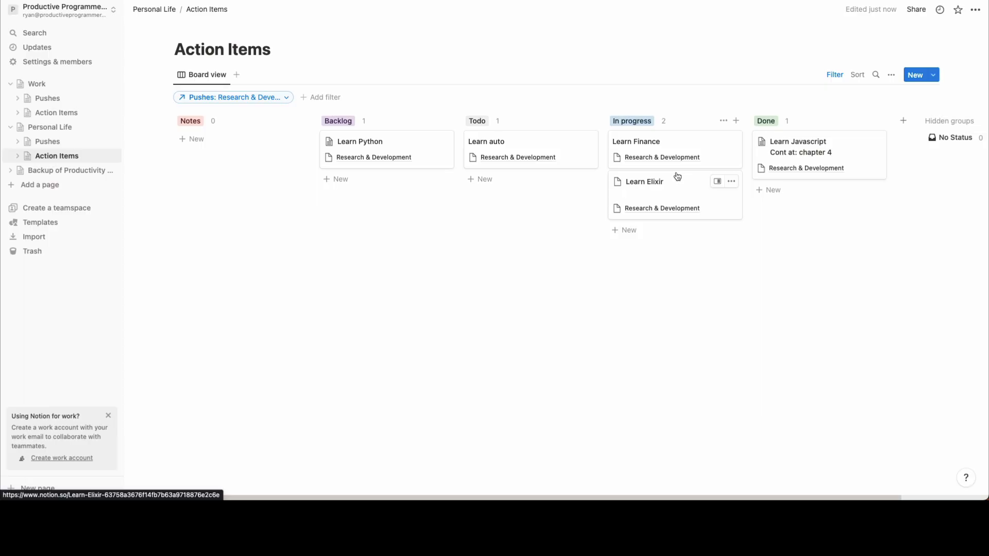
type("C")
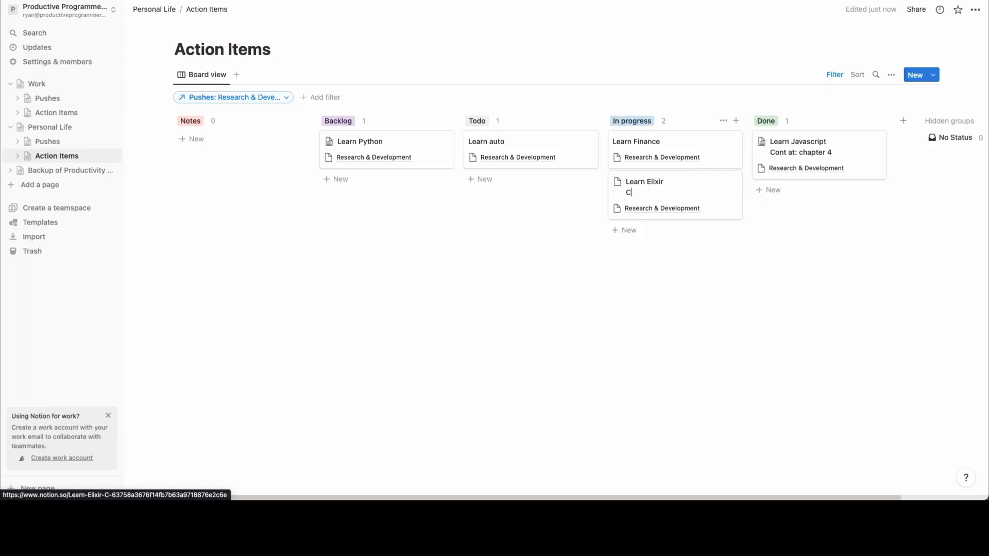
type("ont at")
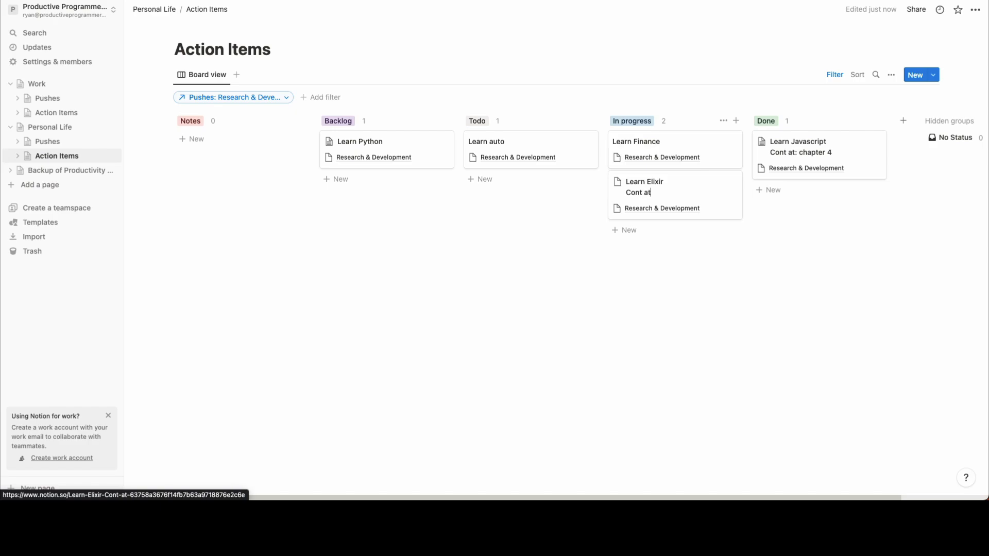
type(": chapter")
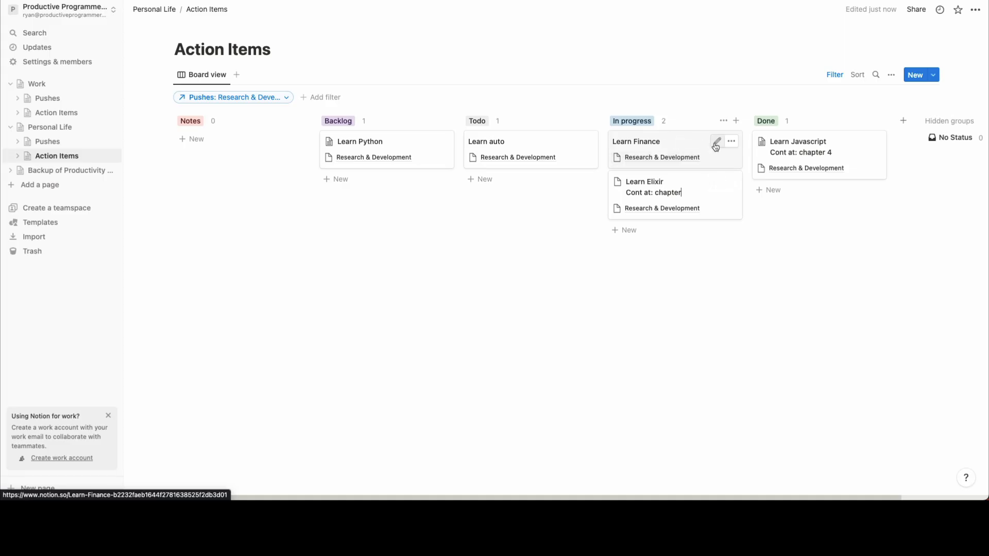
Add a second line "cont at" to the Learn Finance card's name
left_click(716, 143)
key("shift+Return")
type("con")
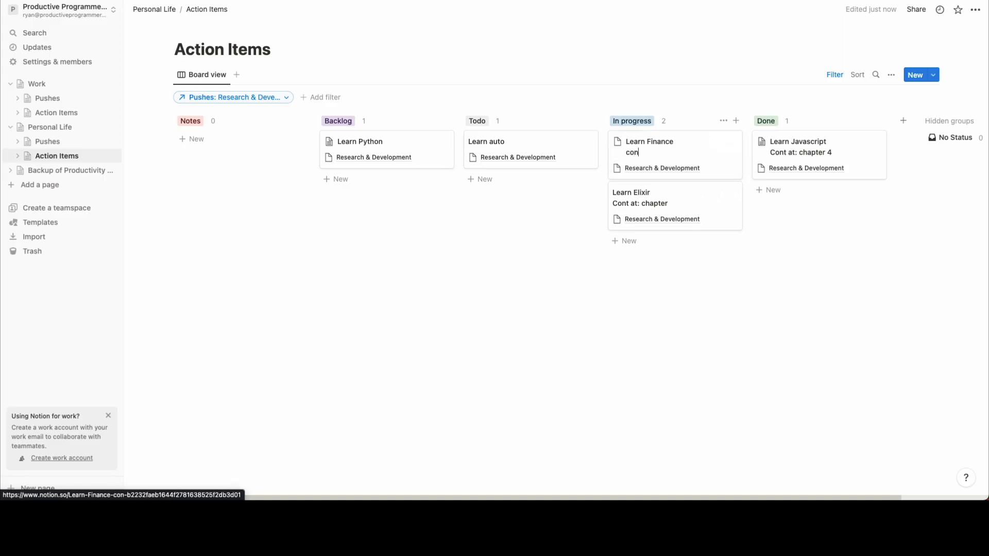
type("t at")
left_click(526, 242)
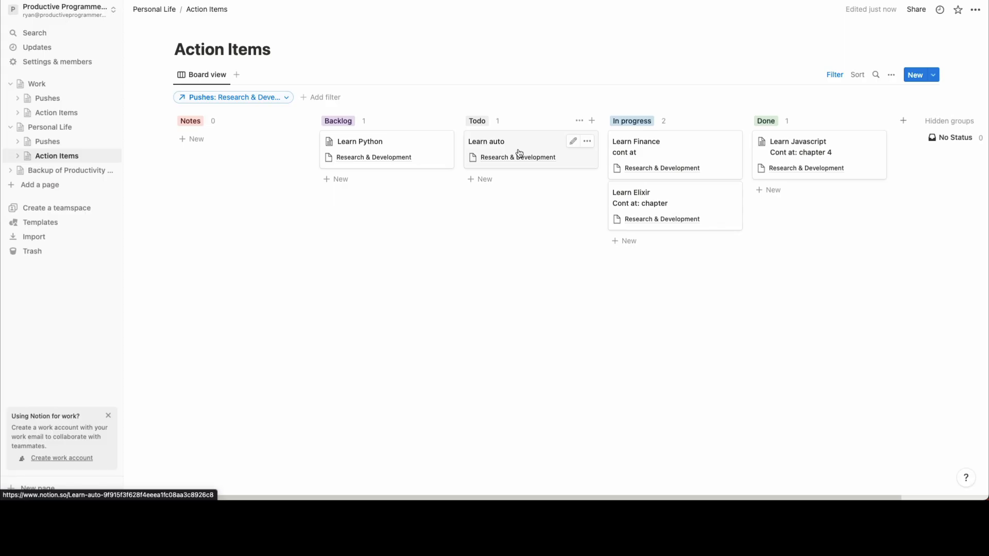
Collapse the Personal Life page tree and open the Pushes page under Work
left_click(71, 145)
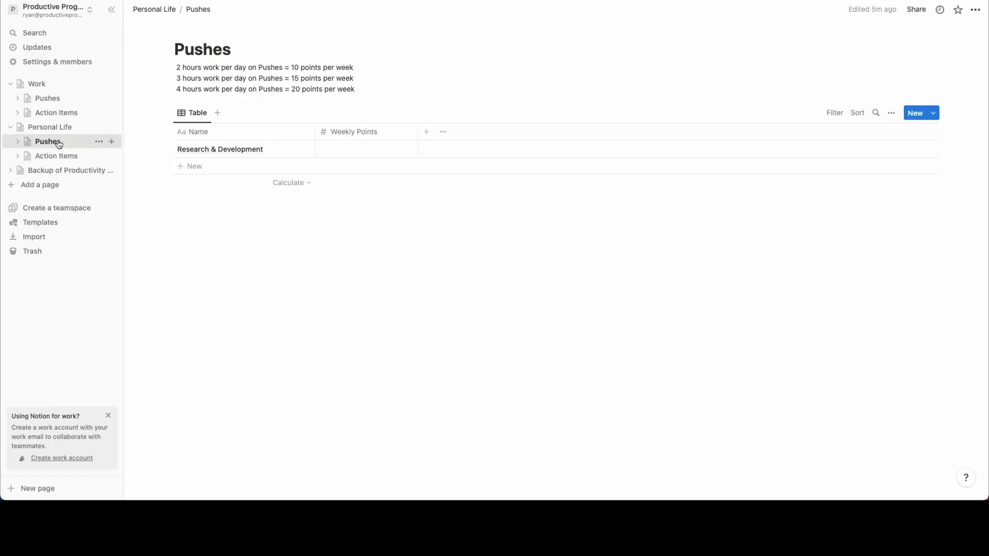
left_click(9, 128)
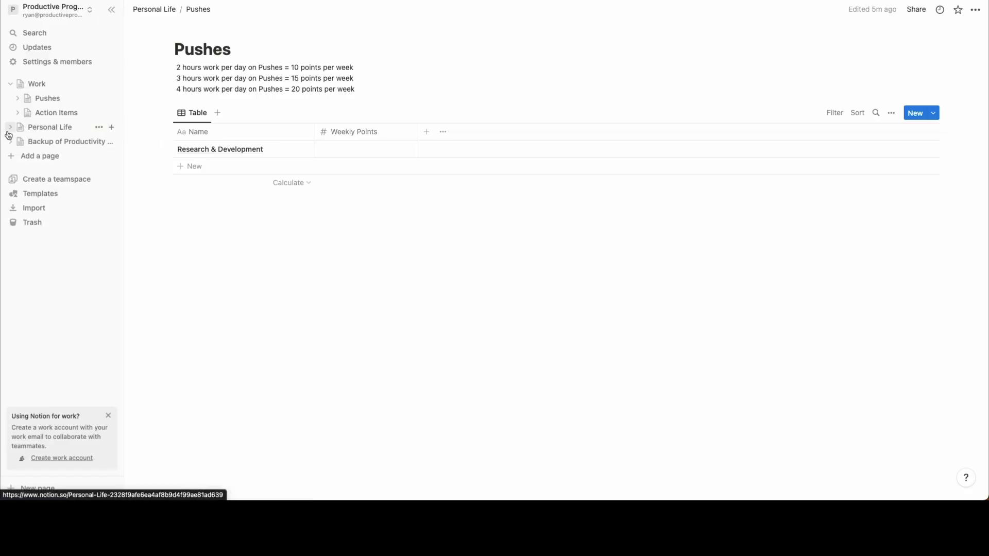
left_click(42, 103)
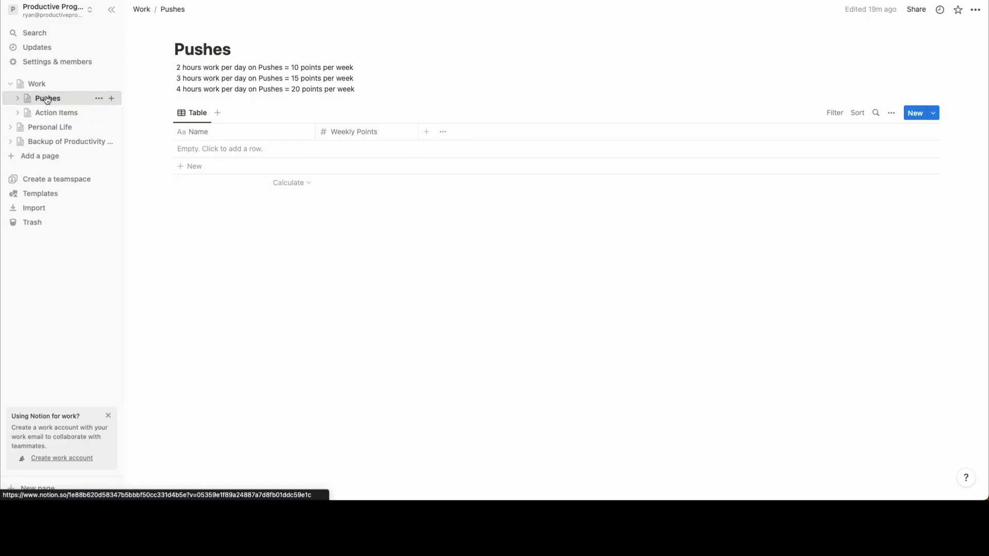
left_click(10, 84)
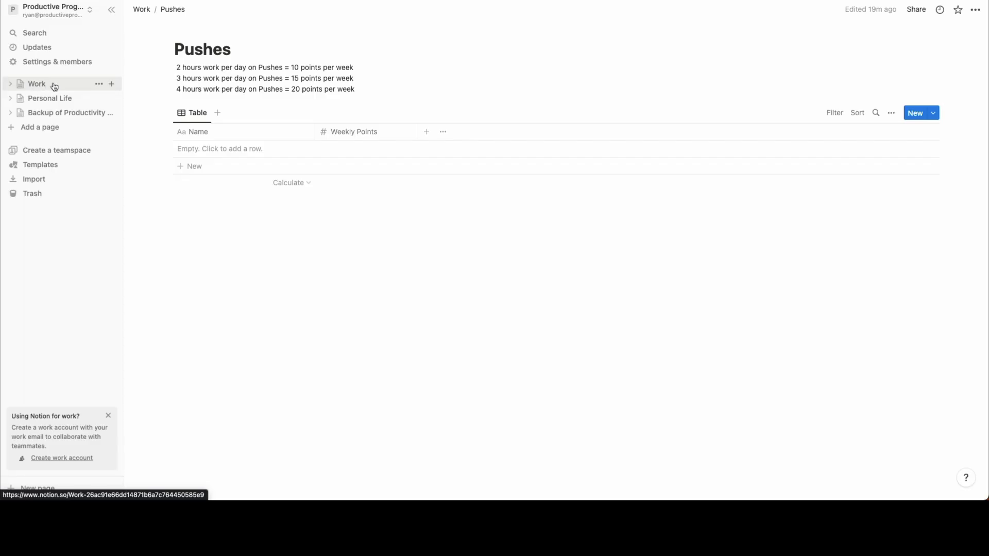
left_click(14, 85)
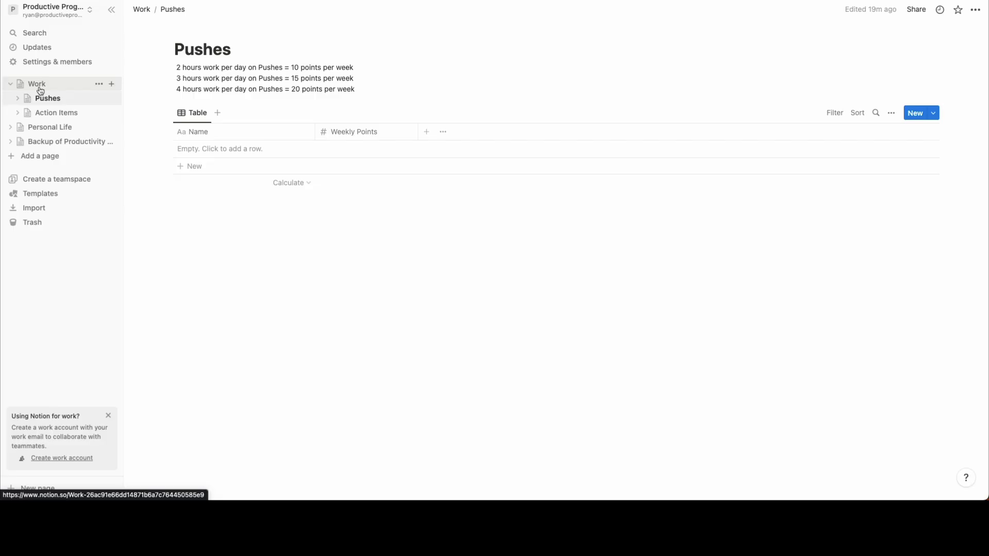
Add two pushes named "Coding" and "QA / Code Review" to the Work Pushes table
left_click(232, 157)
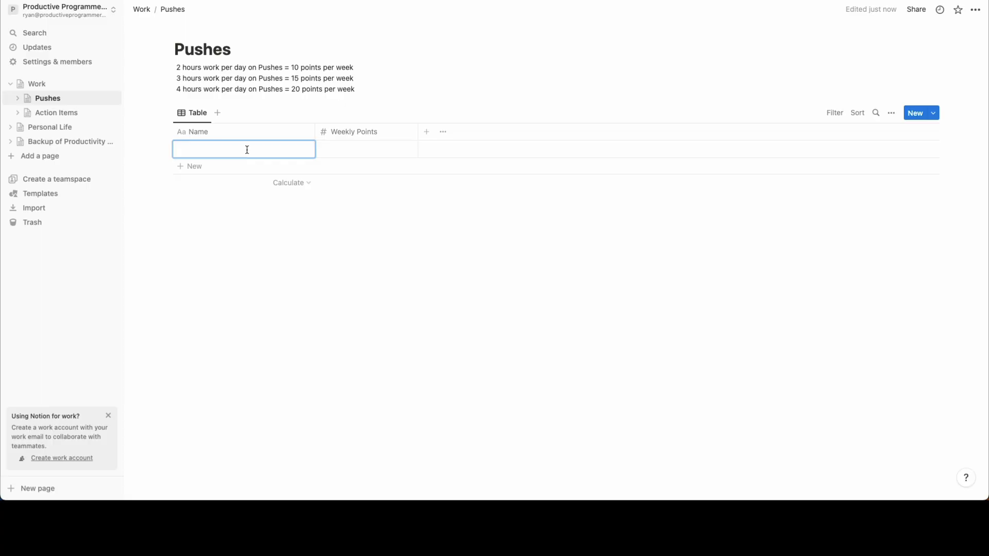
type("Coding")
key("Escape")
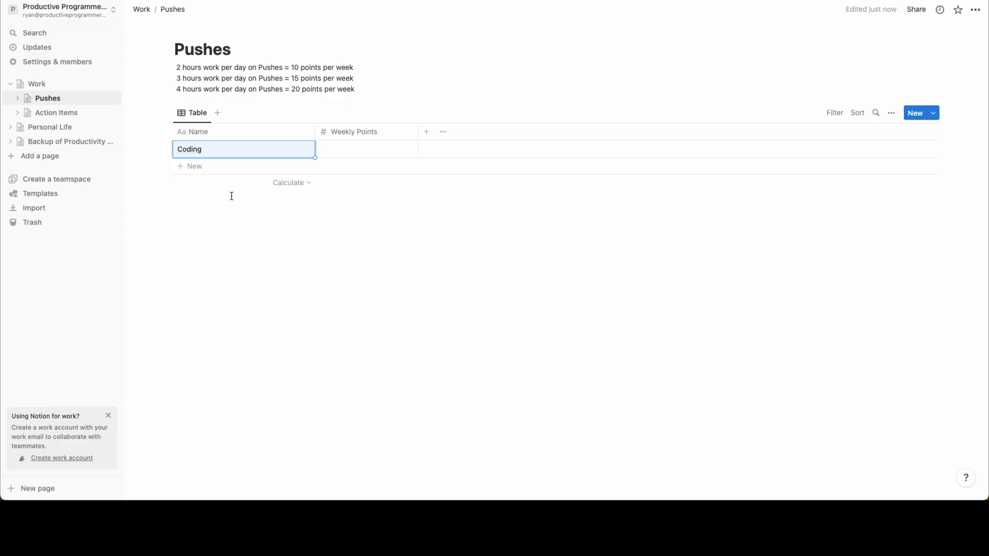
left_click(199, 167)
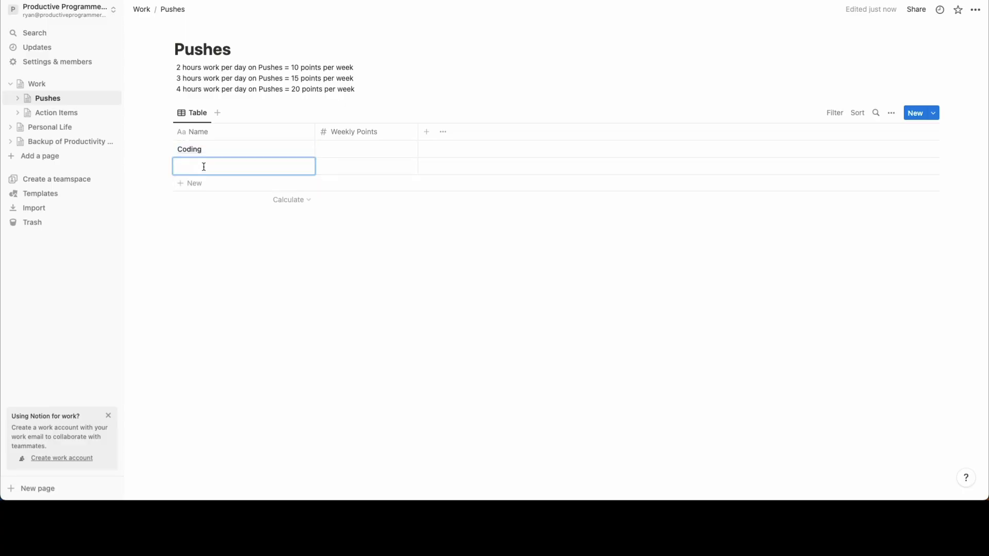
type("QA / Code Review")
key("Escape")
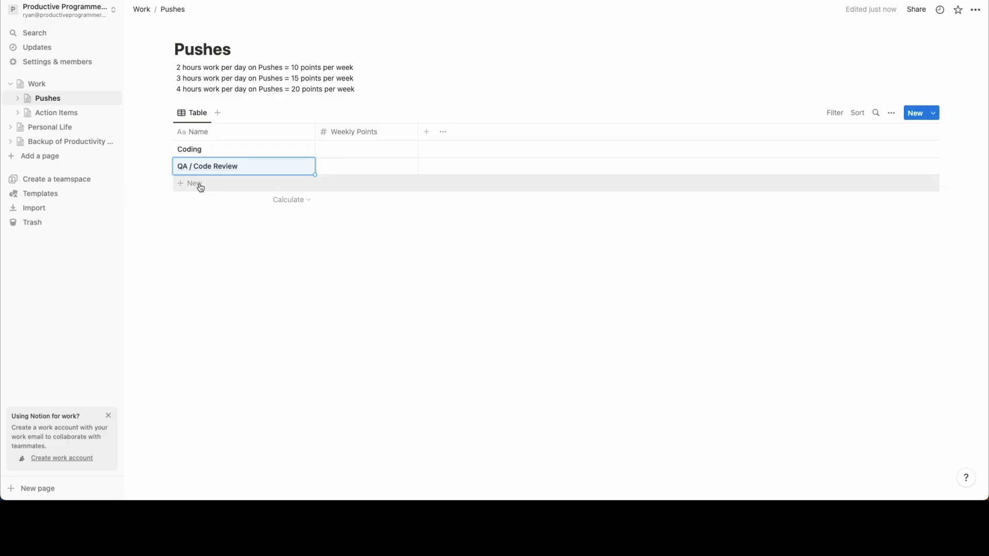
Add two more pushes named "Support Tickets" and "Research & Develop" to the Work Pushes table
left_click(198, 184)
type("Support ")
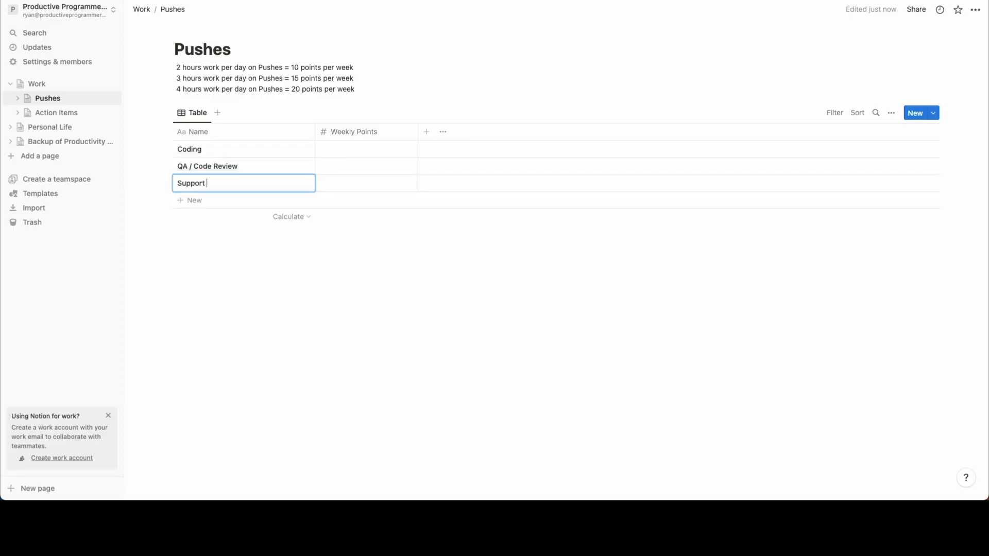
type("Tickets")
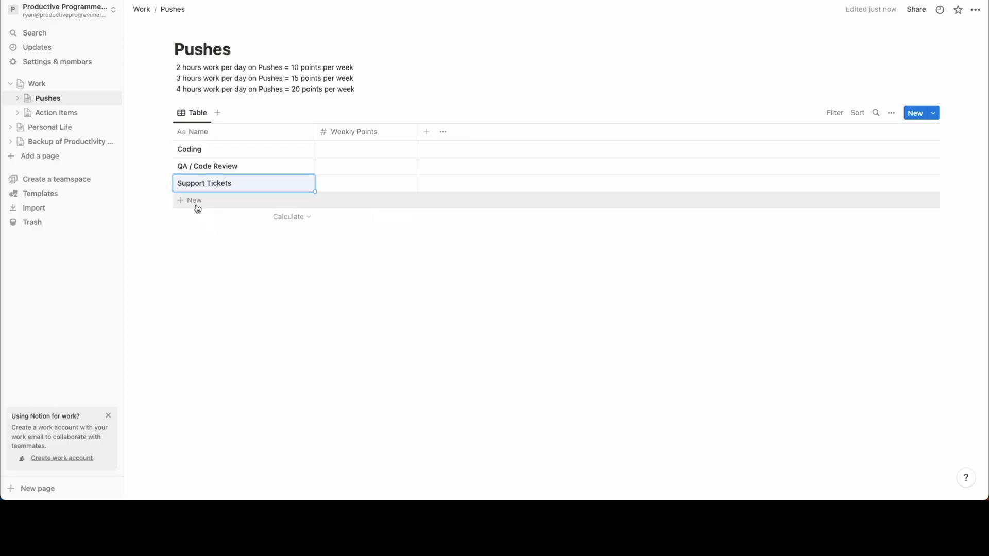
left_click(195, 201)
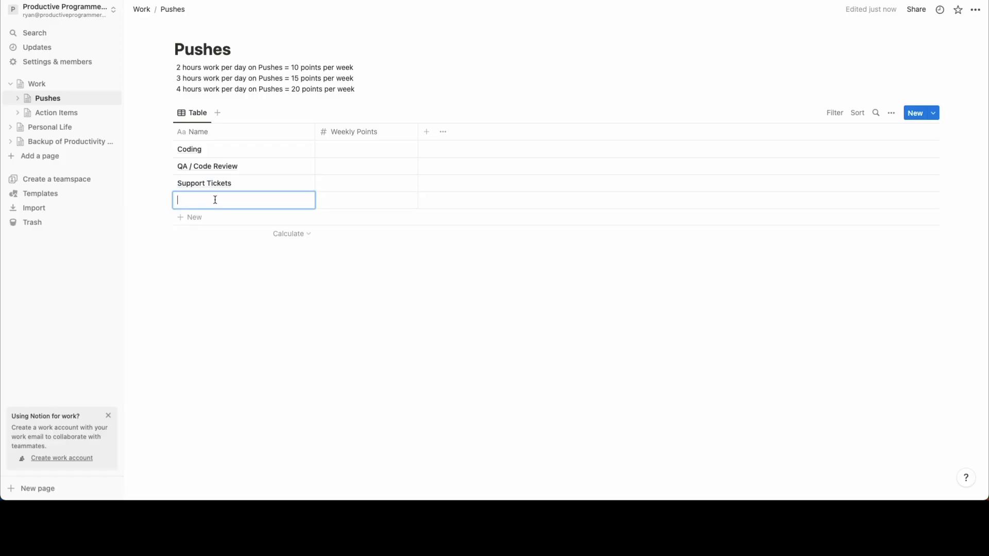
type("Research & Develop")
key("Escape")
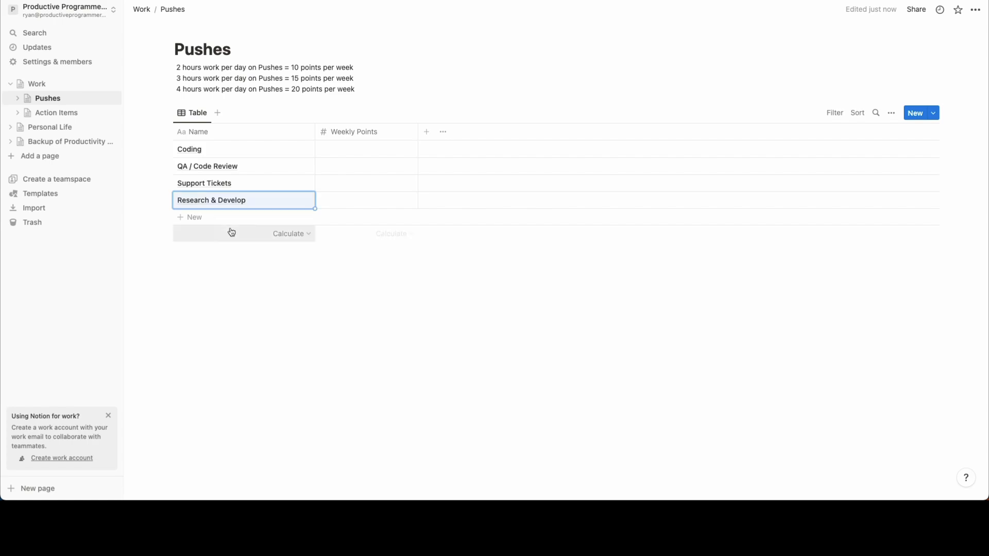
Rename the Research & Develop push as "etc"
left_click(257, 201)
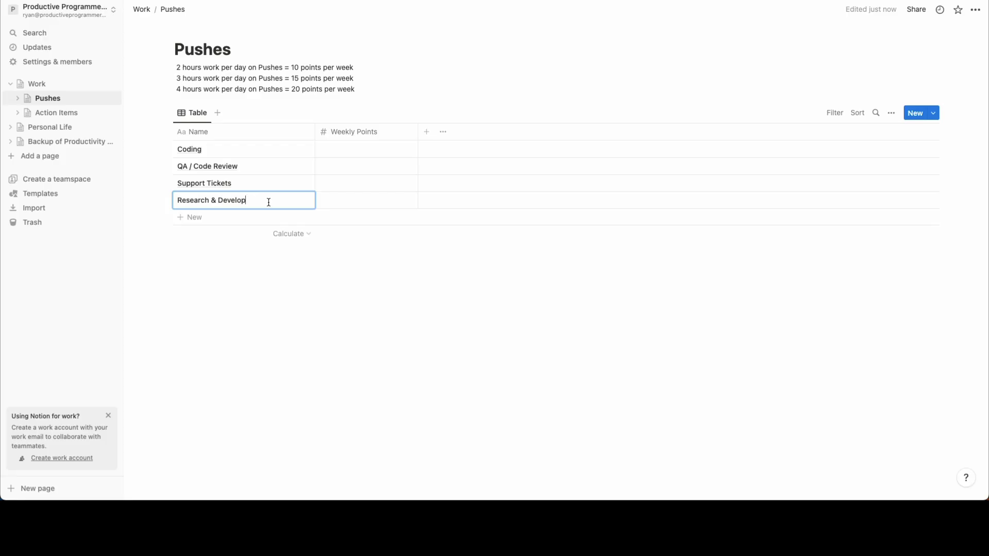
left_click_drag(269, 201, 172, 203)
type("etc")
key("Escape")
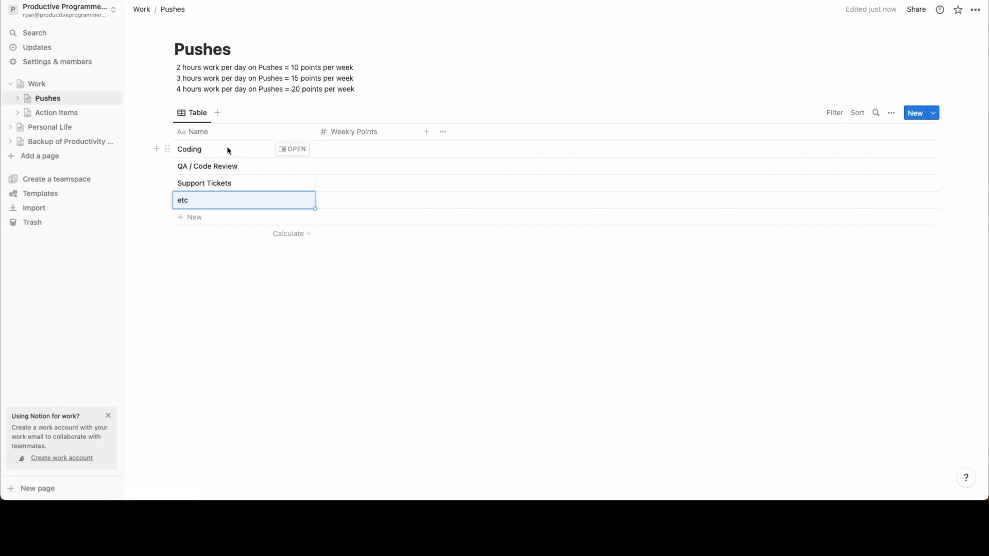
Open the Work Action Items board and set its Pushes filter to contain only Support Tickets
left_click(72, 114)
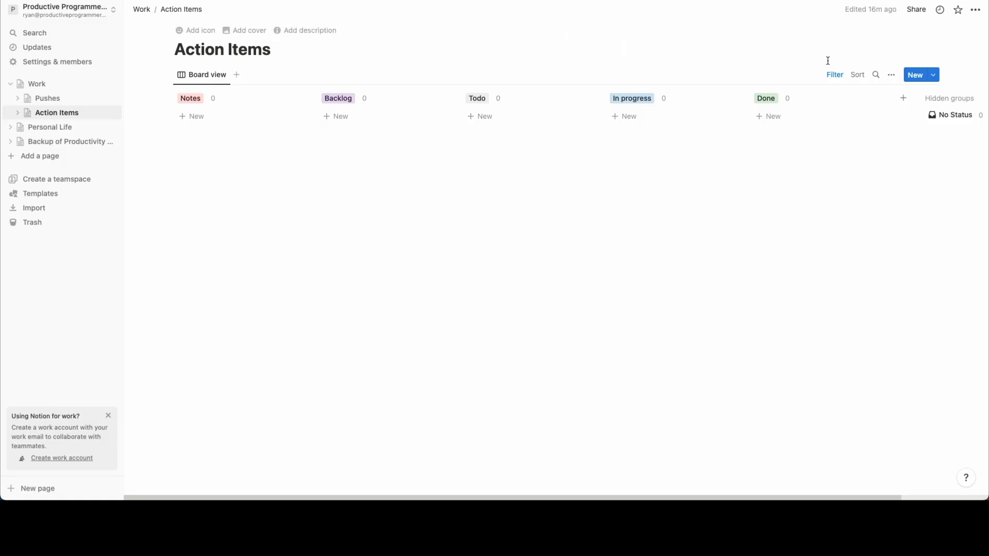
left_click(835, 75)
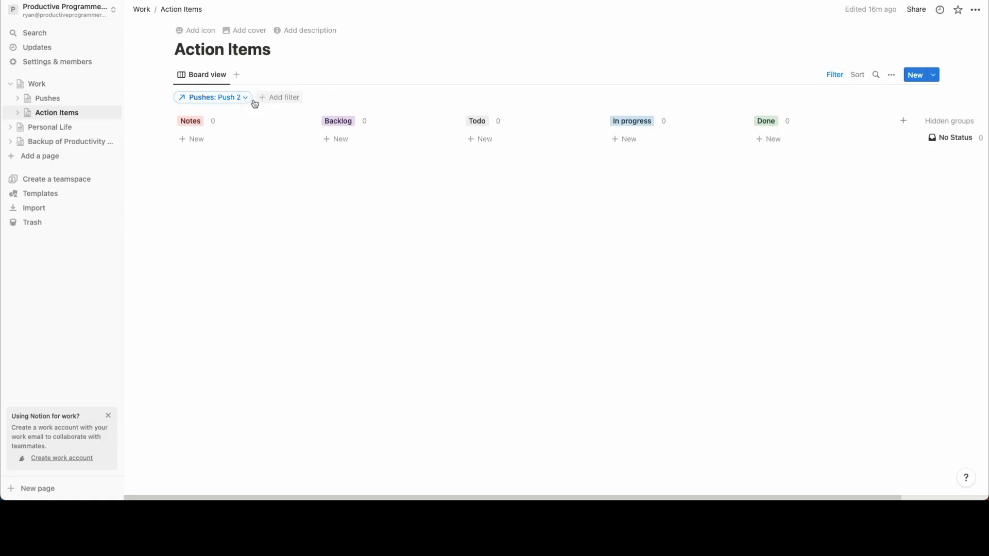
left_click(226, 103)
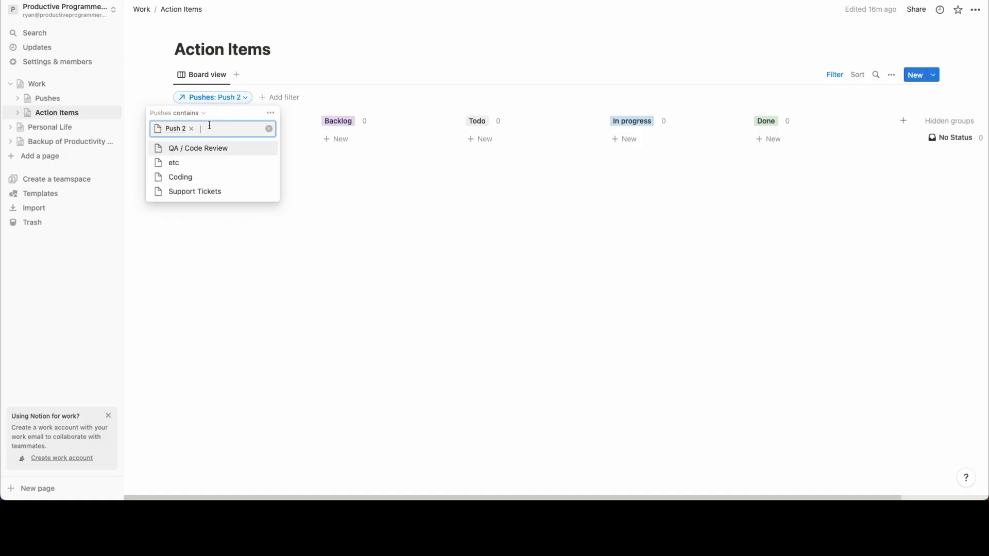
left_click(192, 128)
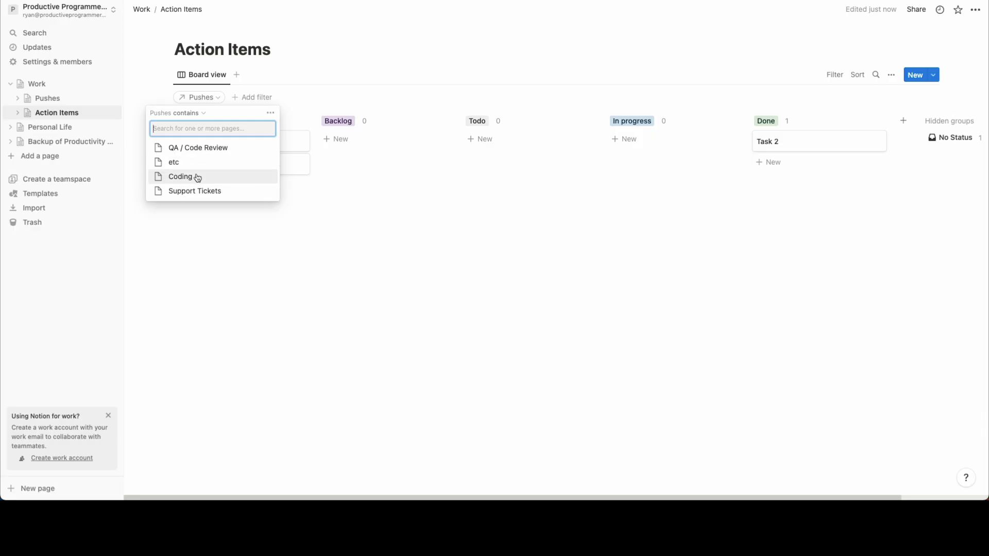
left_click(203, 192)
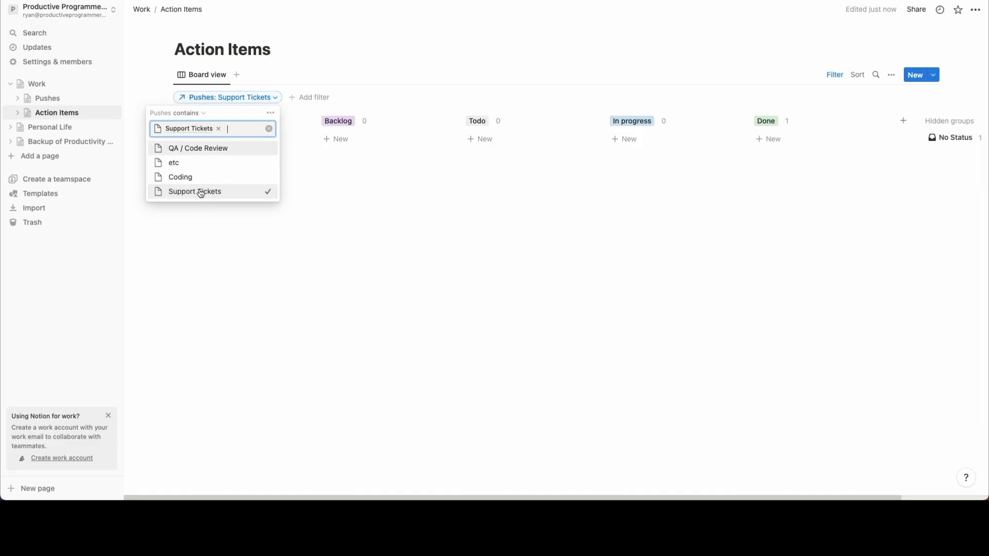
left_click(330, 221)
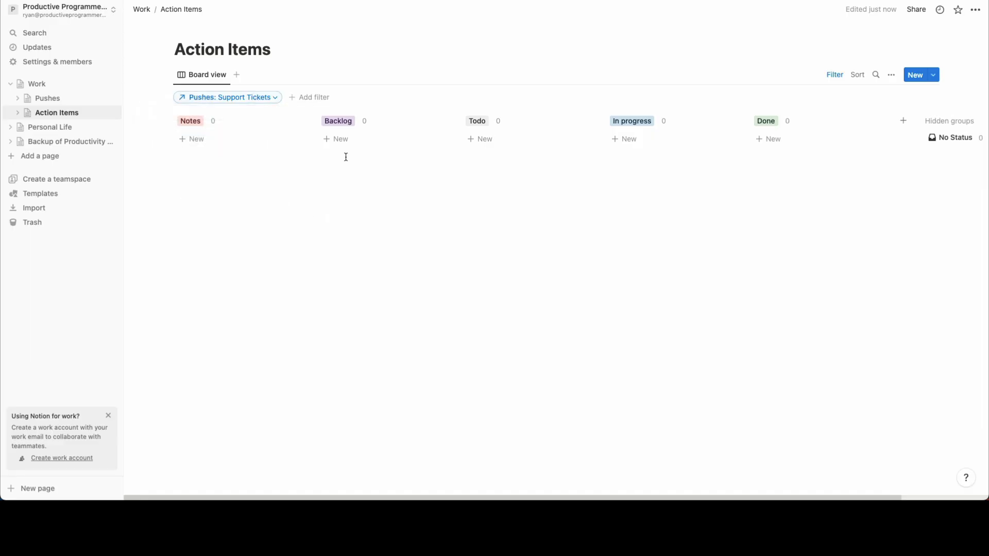
Add two action items named "Support Ticket 23" and "Support Ticket 17" to the Backlog group of the Work board
left_click(337, 139)
type("Suppo")
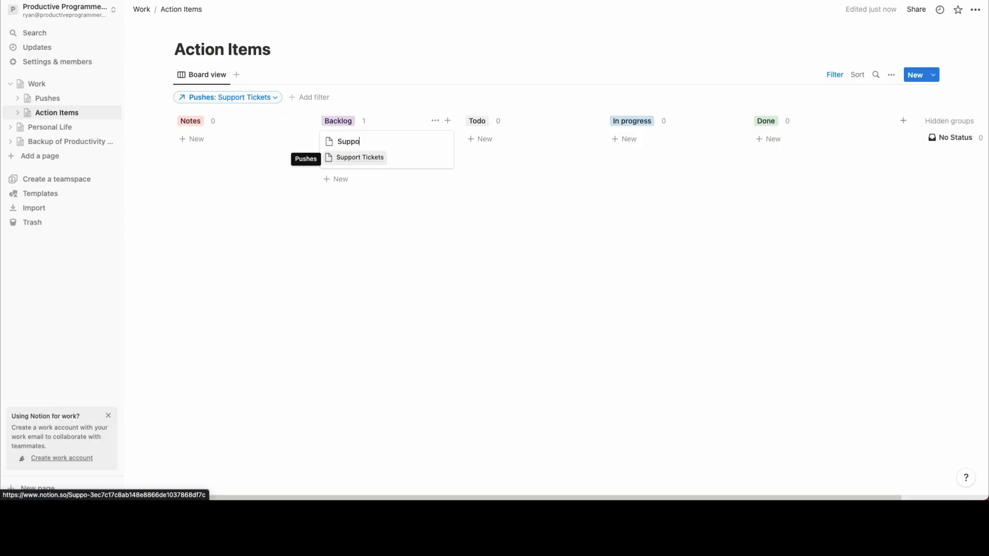
type("rt Ticket 23")
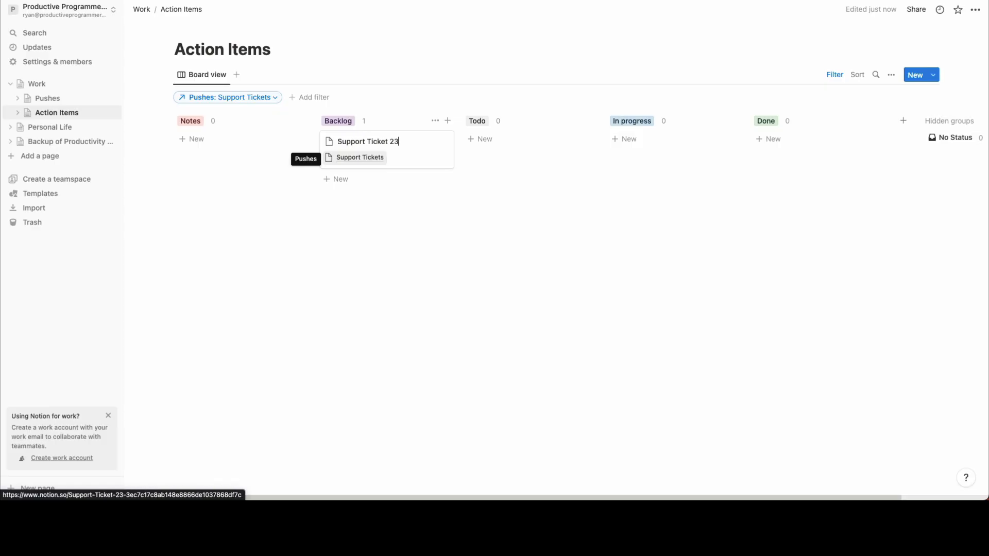
key("Escape")
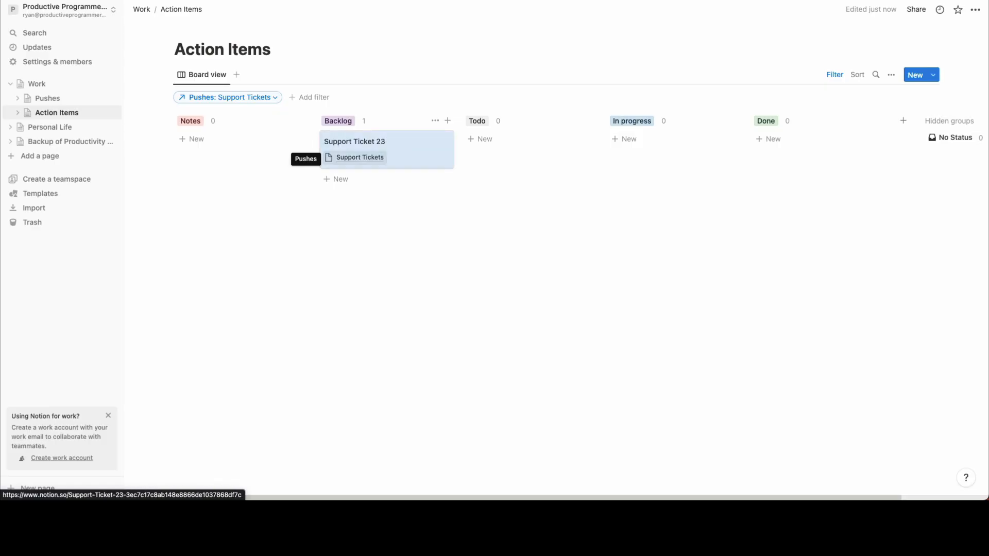
left_click(366, 180)
type("Supp")
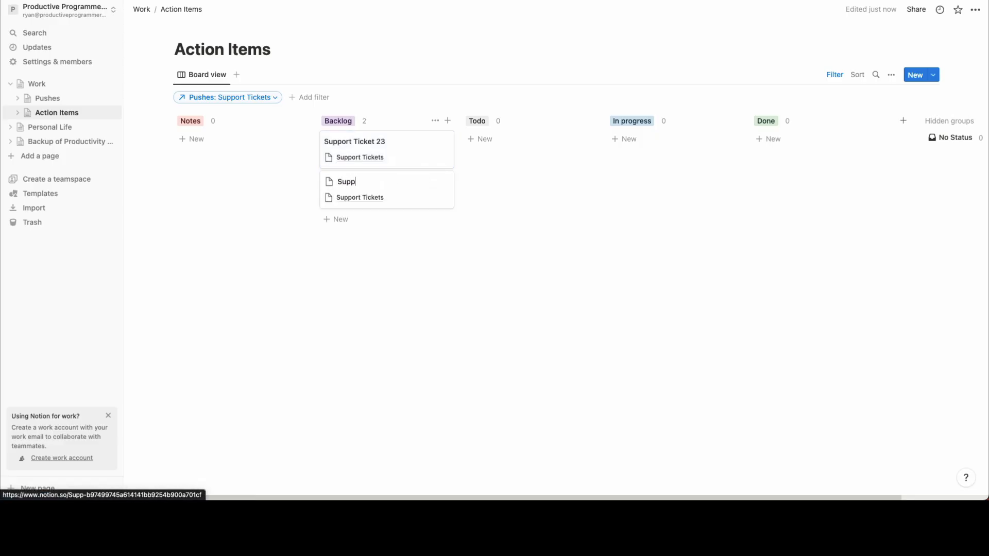
type("ort Ticket 17")
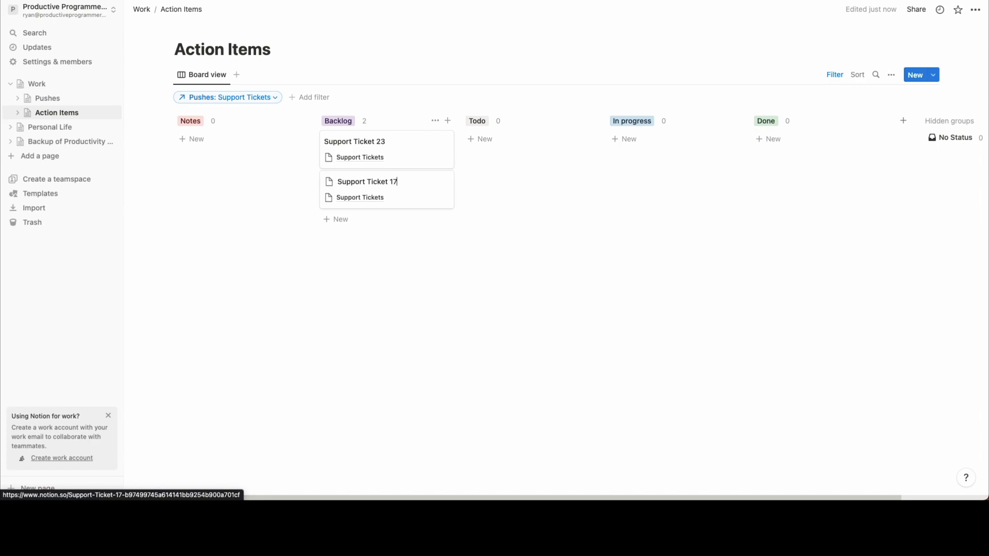
key("Escape")
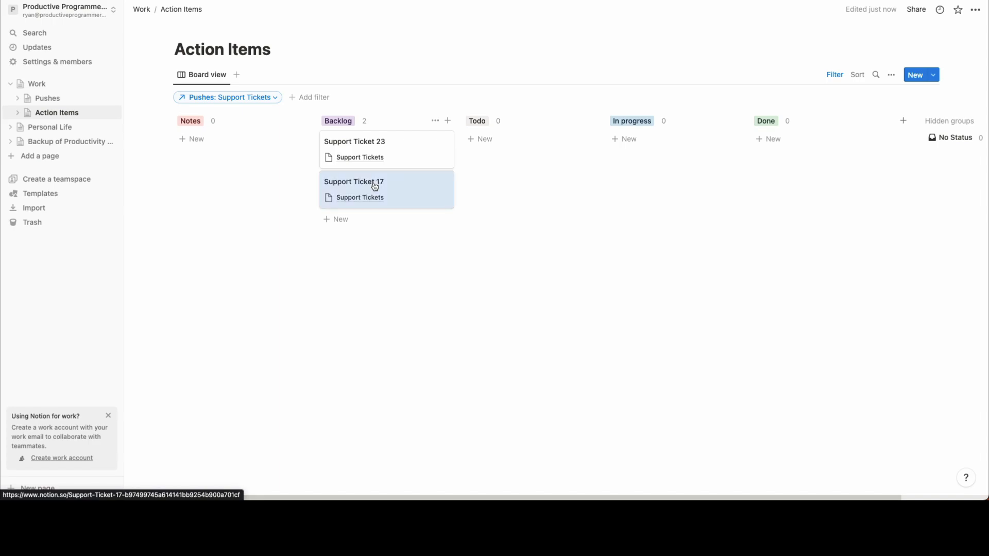
Add two more Backlog action items with the shortened names "S 48" and "S 85"
left_click(397, 219)
type("Suppor")
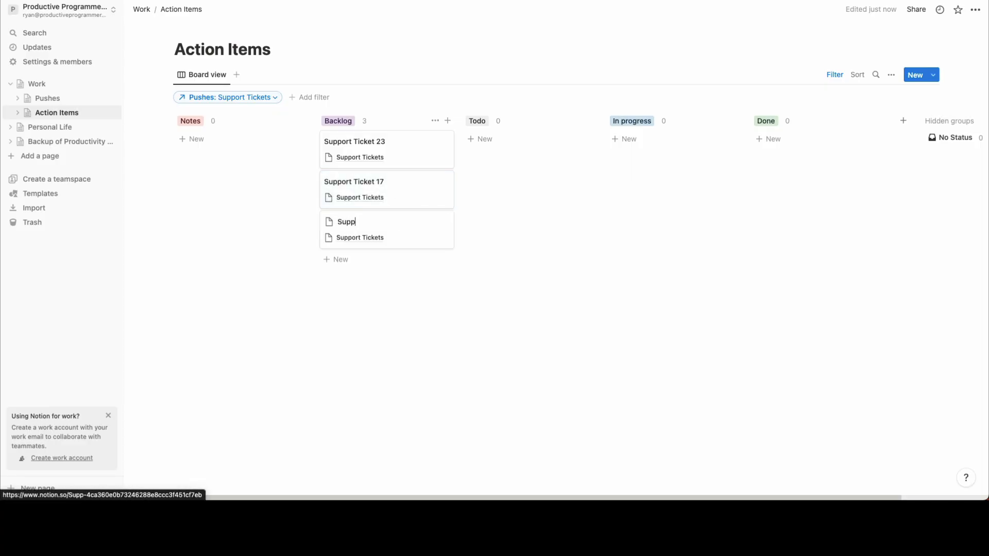
key("BackSpace")
key("BackSpace")
key("BackSpace")
key("BackSpace")
key("BackSpace")
type("48")
key("Escape")
left_click(382, 257)
type("S ")
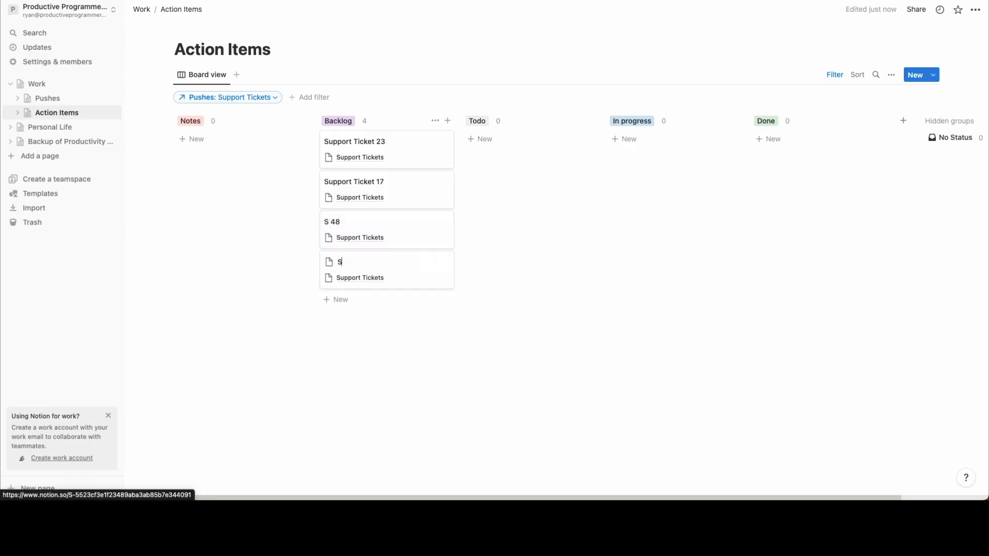
type("85")
key("Escape")
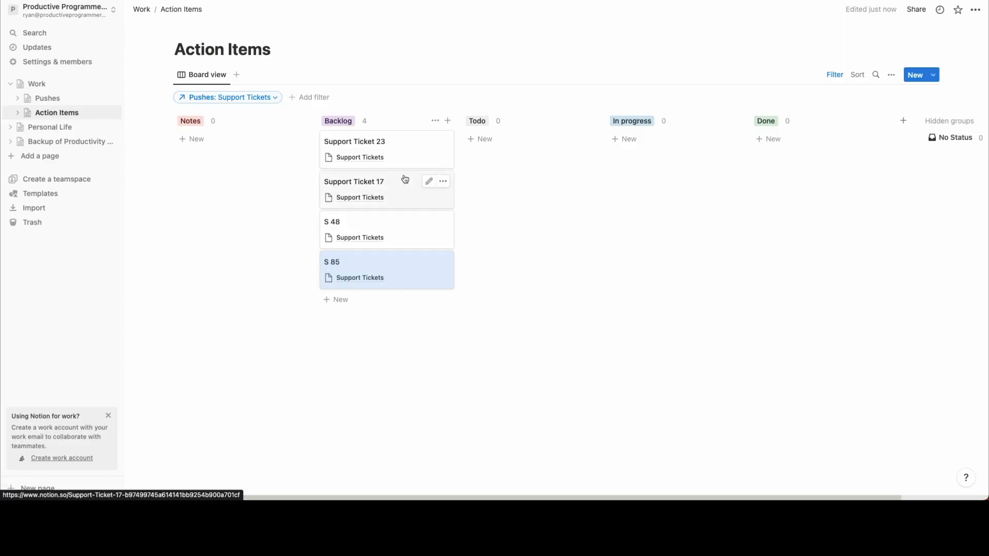
Add a Backlog action item named "Call Company xyz" and reorder it to sit directly above S 85
left_click(344, 302)
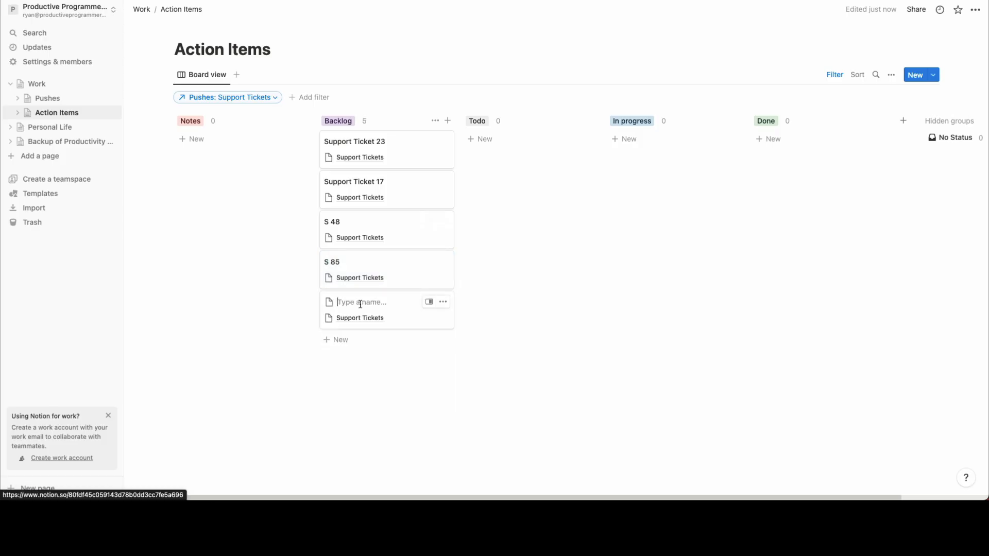
type("Call Company xz")
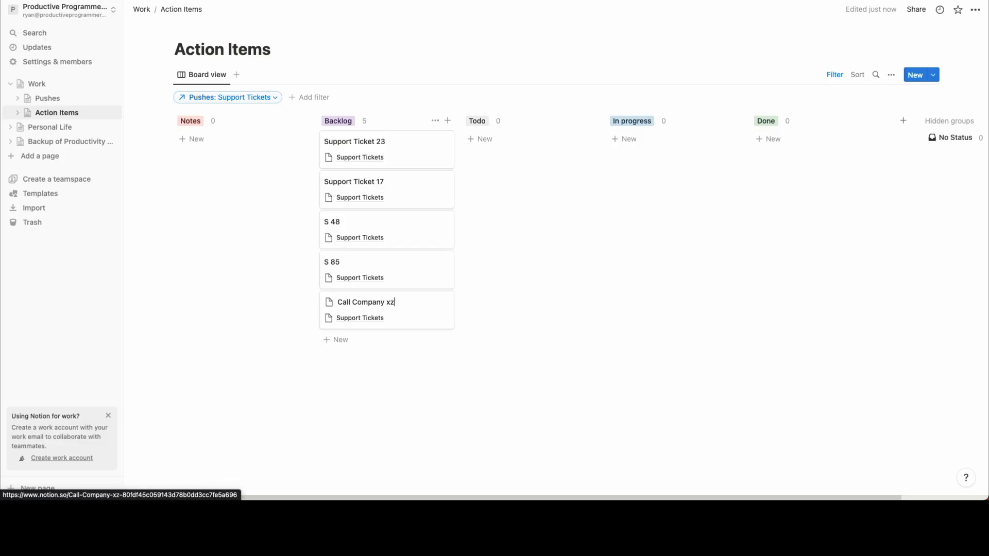
key("BackSpace")
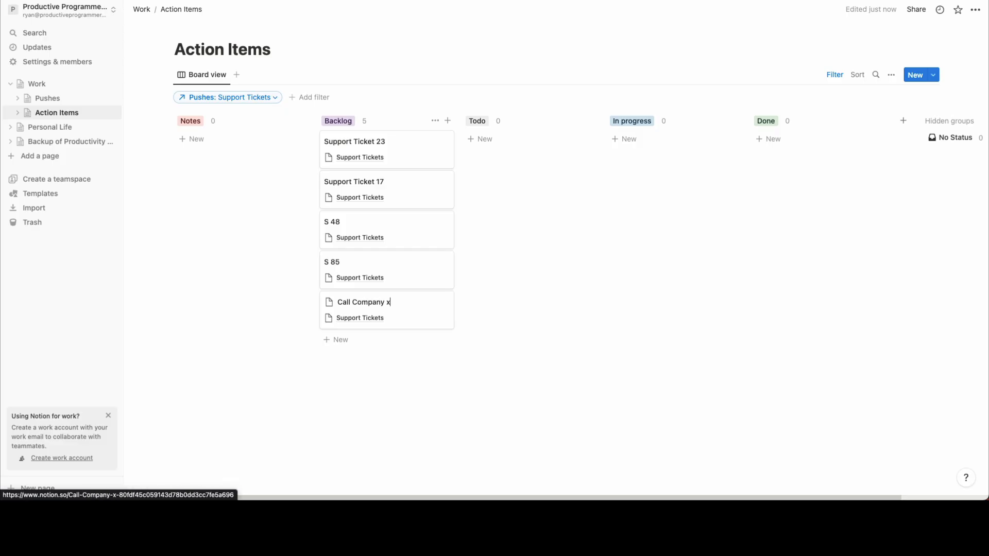
type("yz")
left_click(367, 362)
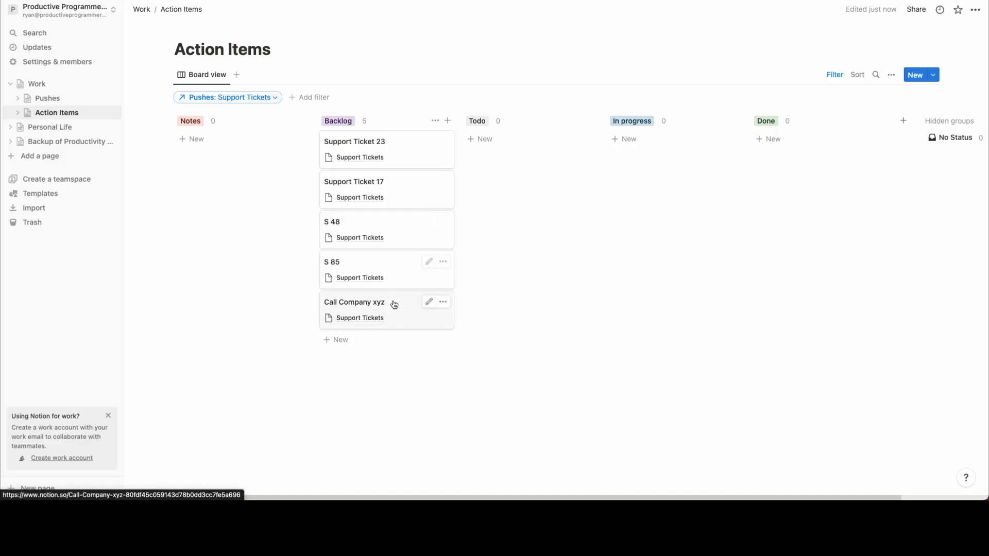
left_click_drag(395, 307, 392, 275)
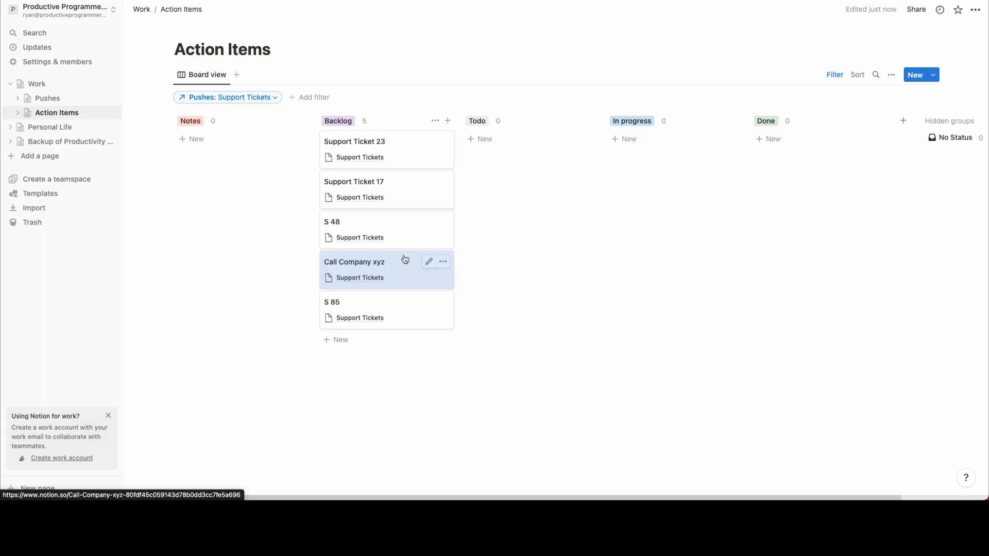
Add an item named "Client 1" to the Notes group of the board
left_click(208, 139)
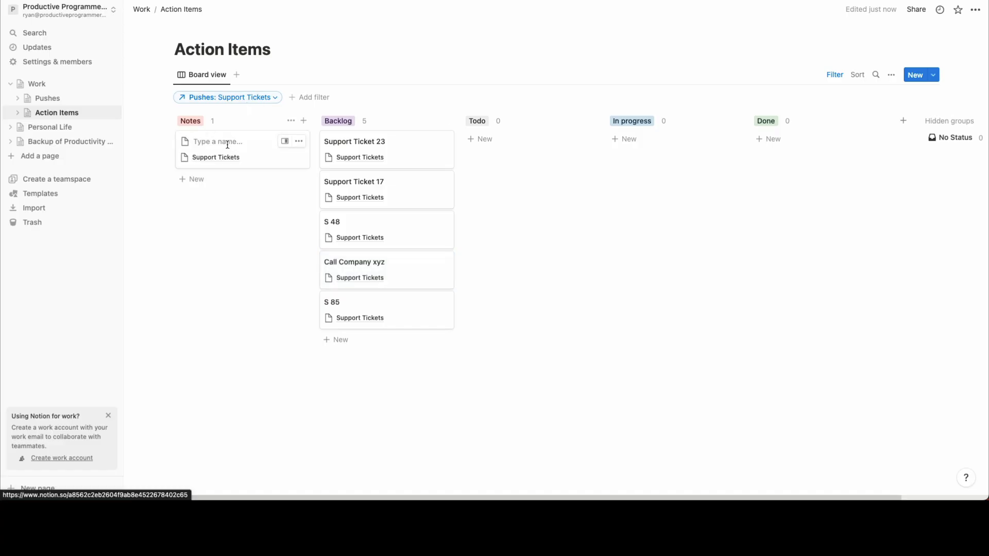
type("Client 1")
key("Return")
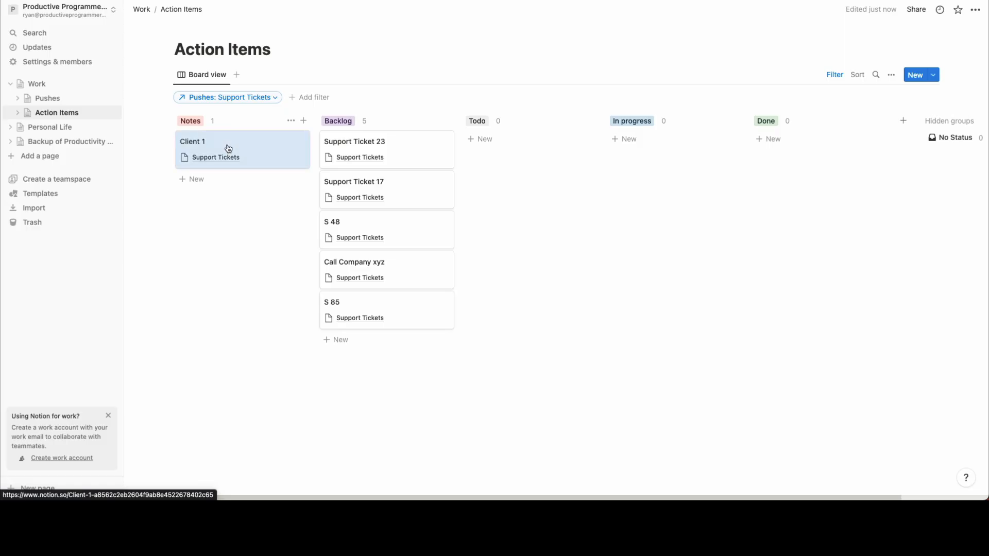
Write "Talked to them on whenever and they like the color blue theme" in the Client 1 page body and close the page
left_click(233, 146)
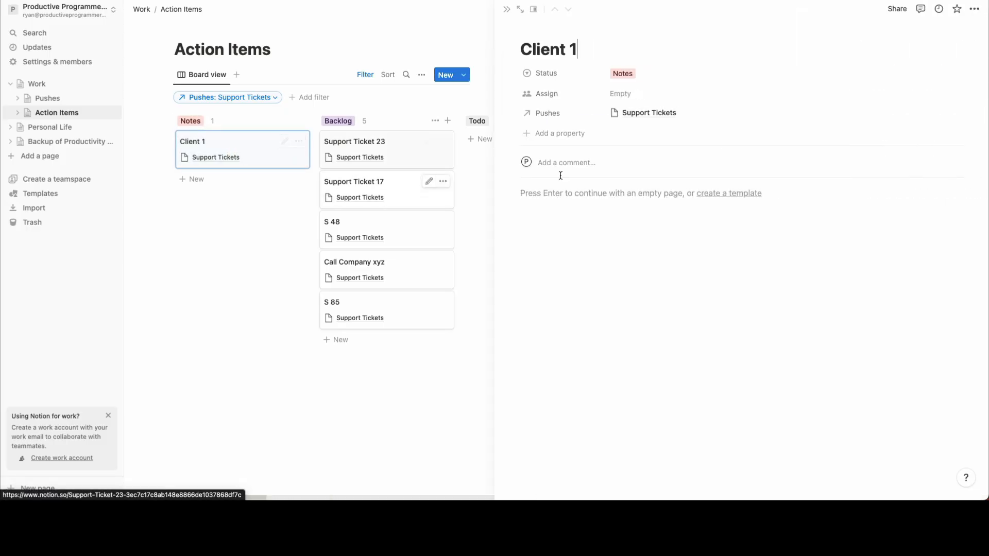
left_click(619, 200)
type("T")
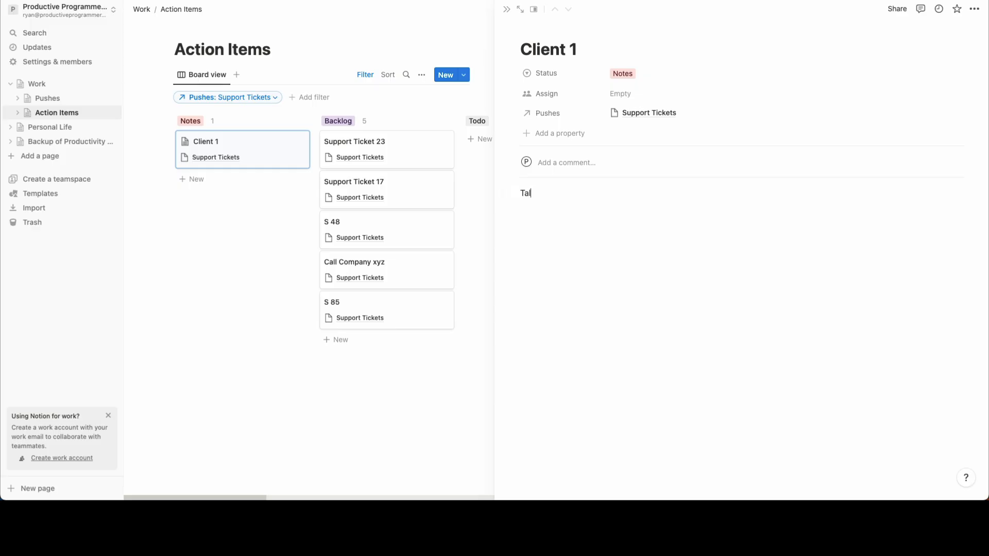
type("alked to them on whenever and they like ")
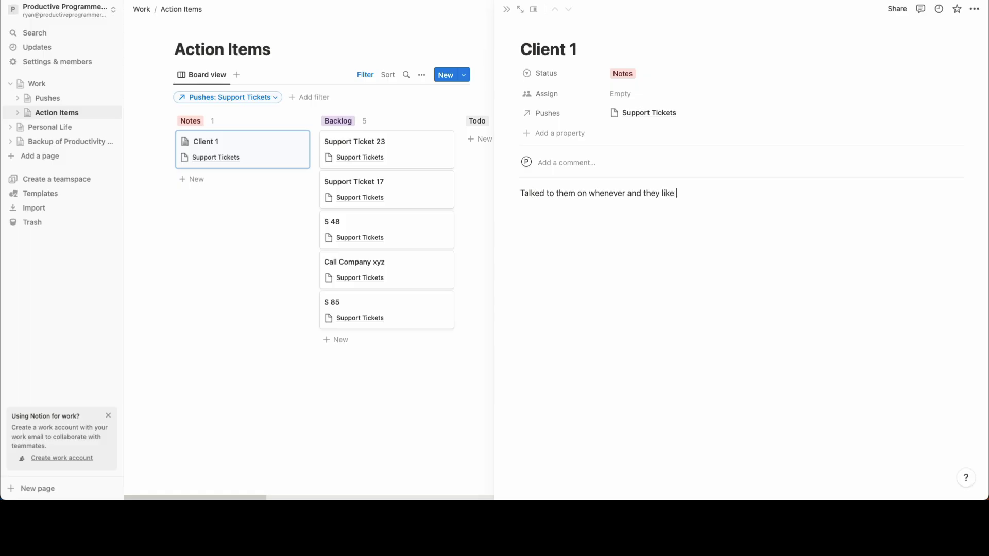
type("the color blue theme")
key("Return")
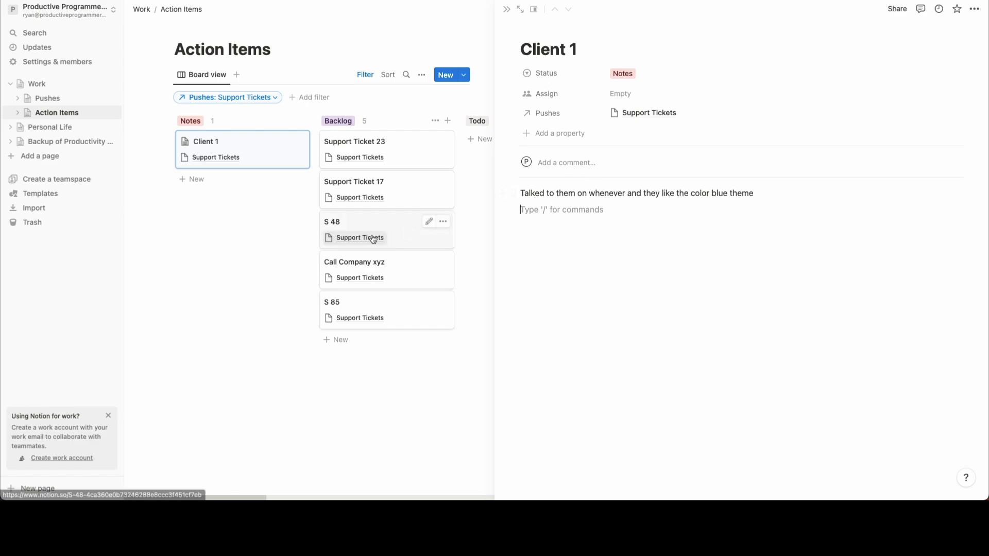
left_click(261, 238)
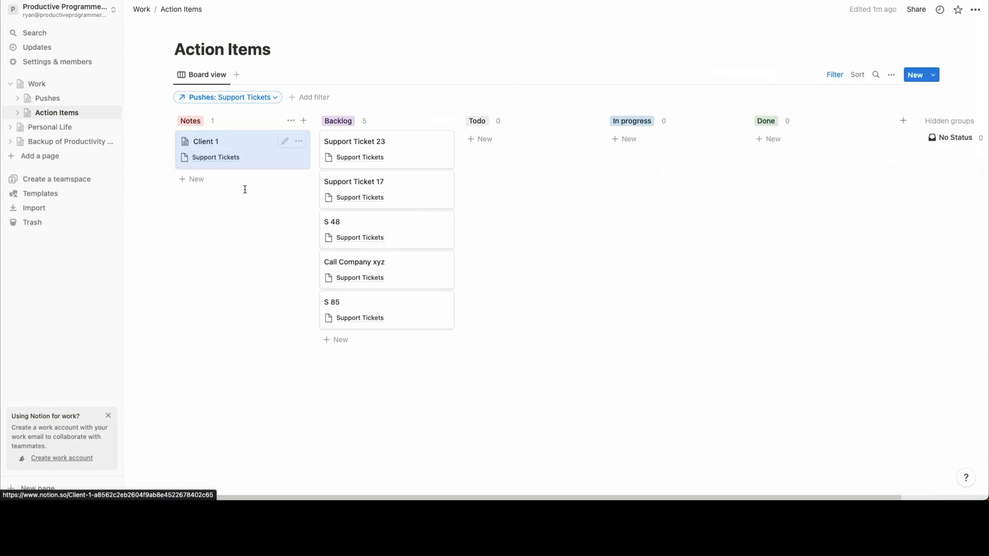
Add a second item named "Client 2" to the Notes group of the board
left_click(229, 180)
type("Client 2")
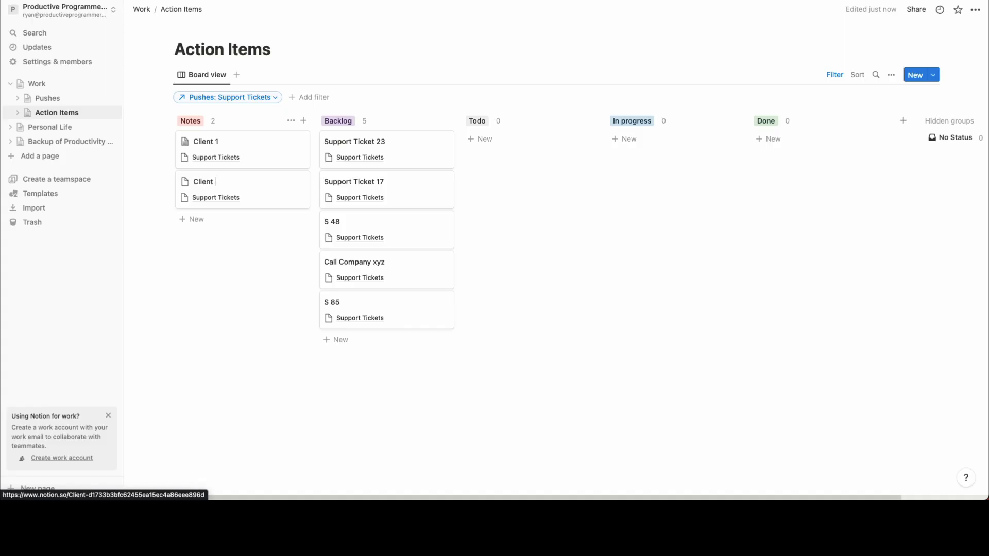
key("Escape")
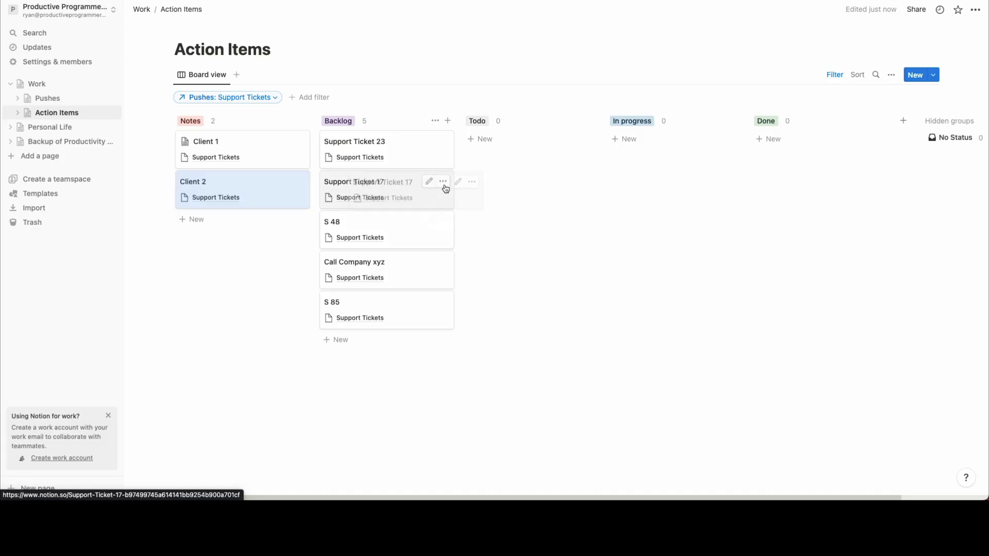
Move Call Company xyz from Backlog to Todo, and Support Ticket 17 through Todo to In progress
left_click_drag(444, 187, 530, 159)
left_click_drag(400, 226, 538, 208)
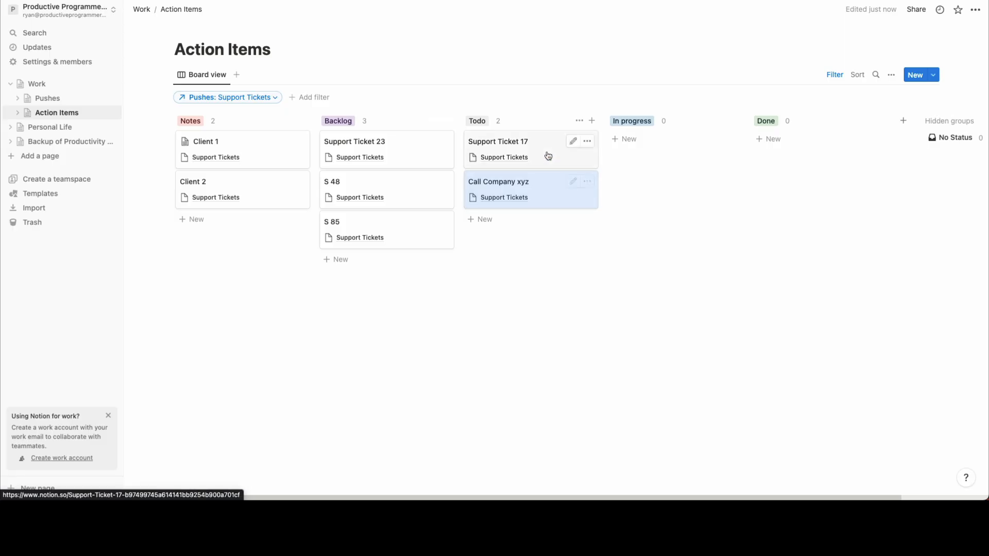
left_click_drag(552, 140, 677, 149)
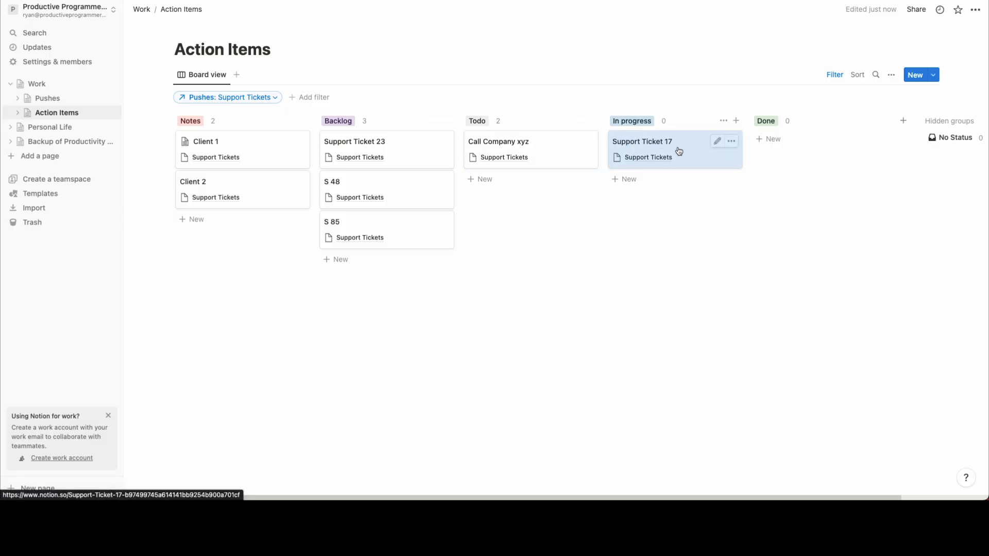
Write "notes about the ticket personal notes" in the Support Ticket 17 page body and close the page
left_click(687, 142)
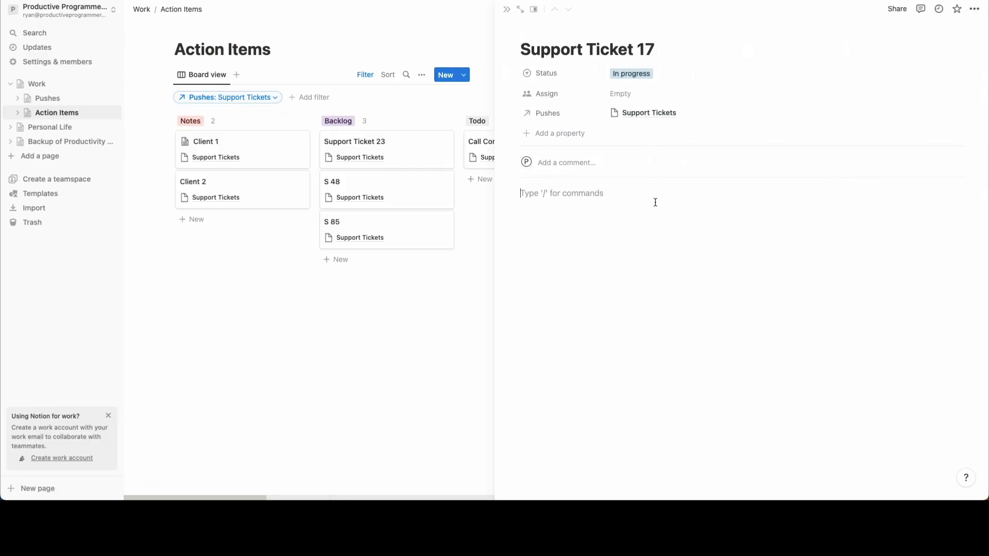
type("notes about the ticket personal notes")
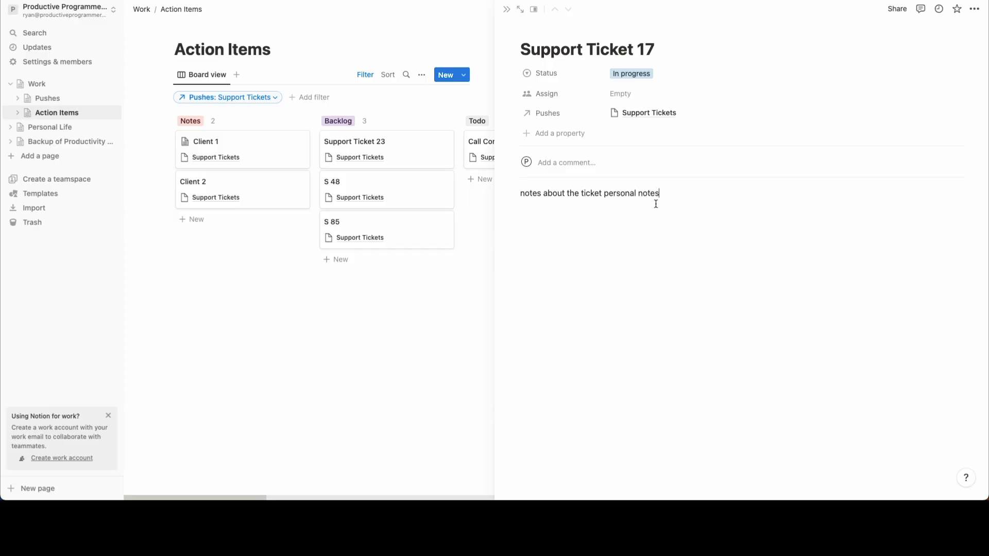
left_click(435, 274)
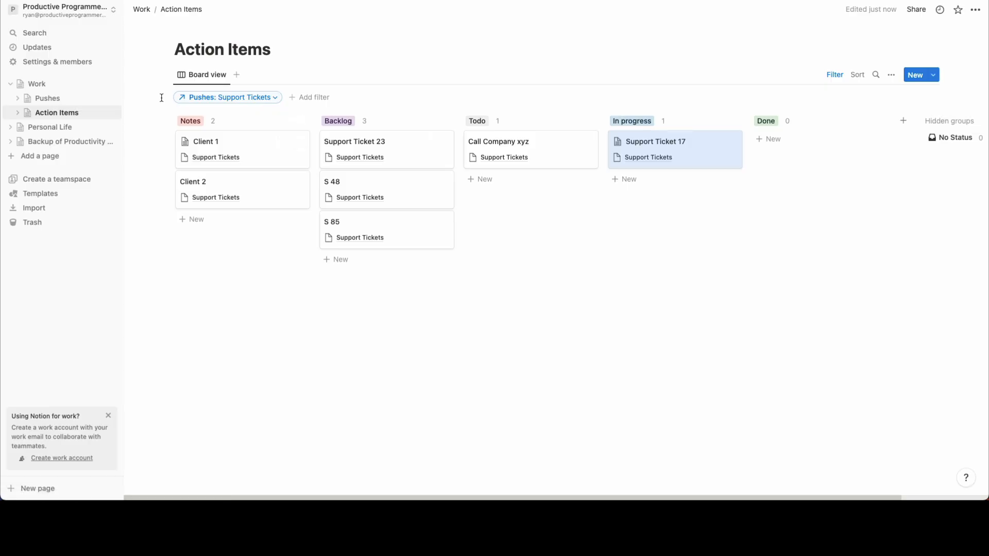
Open the Work Pushes table and set the Weekly Points of Support Tickets to 1
left_click(73, 100)
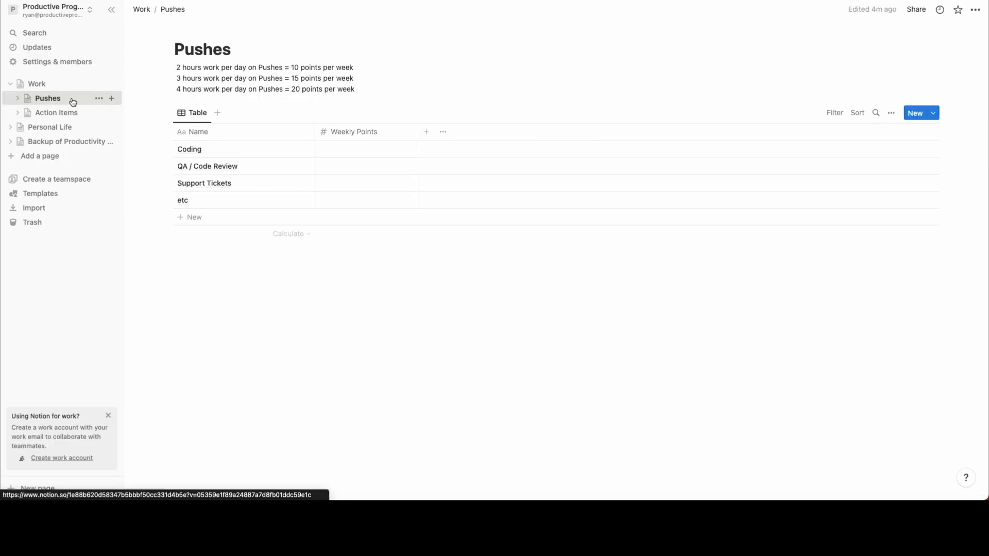
left_click(396, 182)
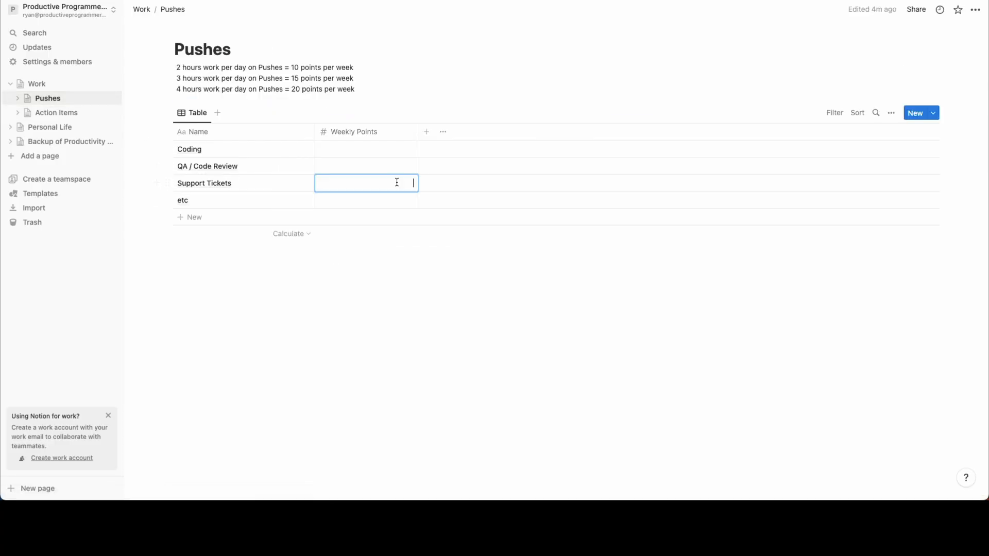
key("Return")
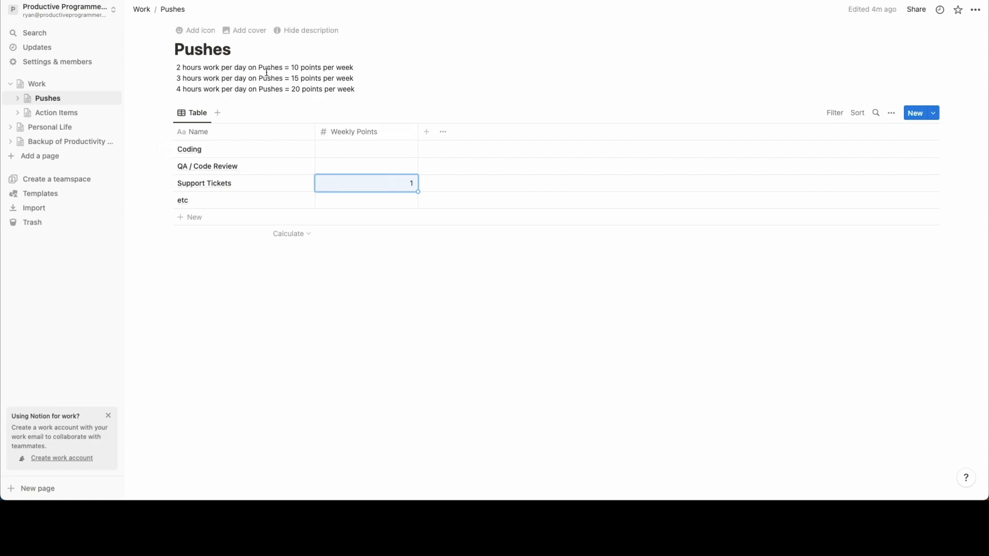
Examine the guidelines in the Pushes description that relate daily work hours to points per week
left_click_drag(176, 68, 288, 89)
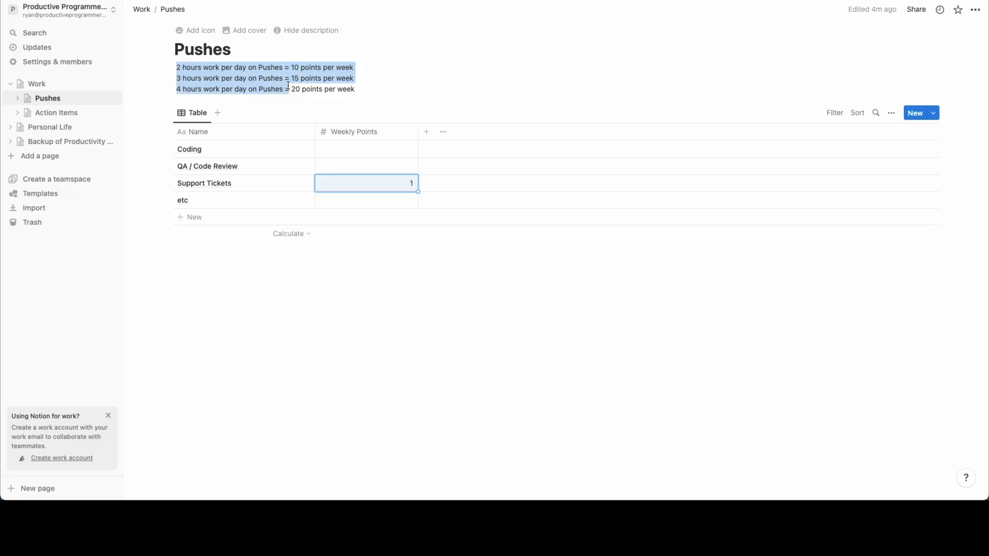
left_click(213, 75)
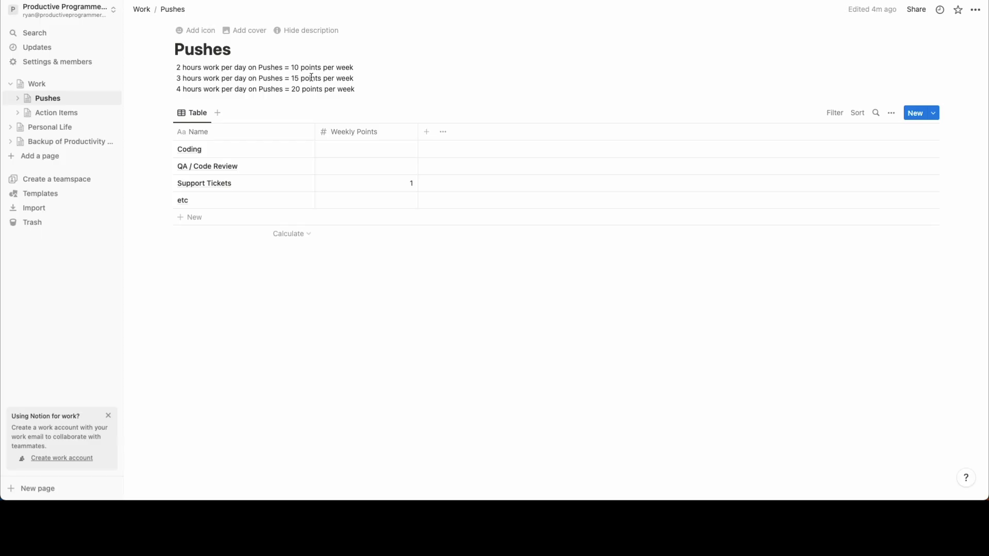
left_click_drag(292, 79, 358, 83)
left_click(357, 83)
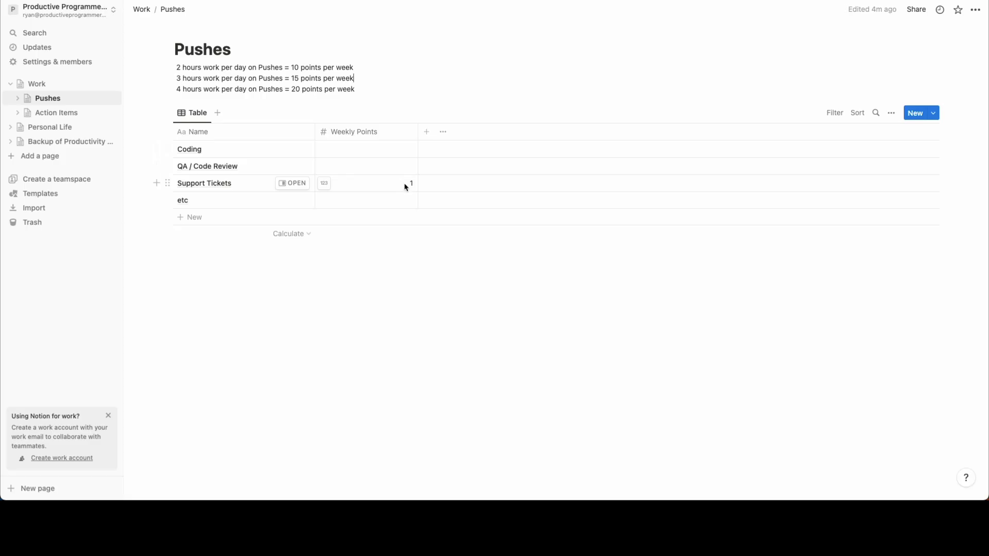
Set the Weekly Points of Support Tickets to 2, QA / Code Review to 1 and Coding to 1
left_click(406, 186)
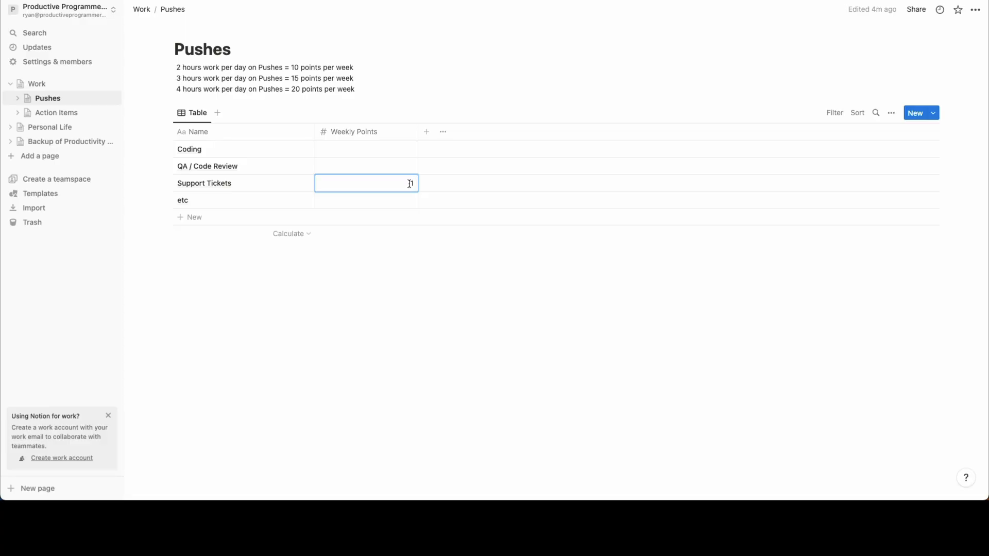
type("2")
key("Return")
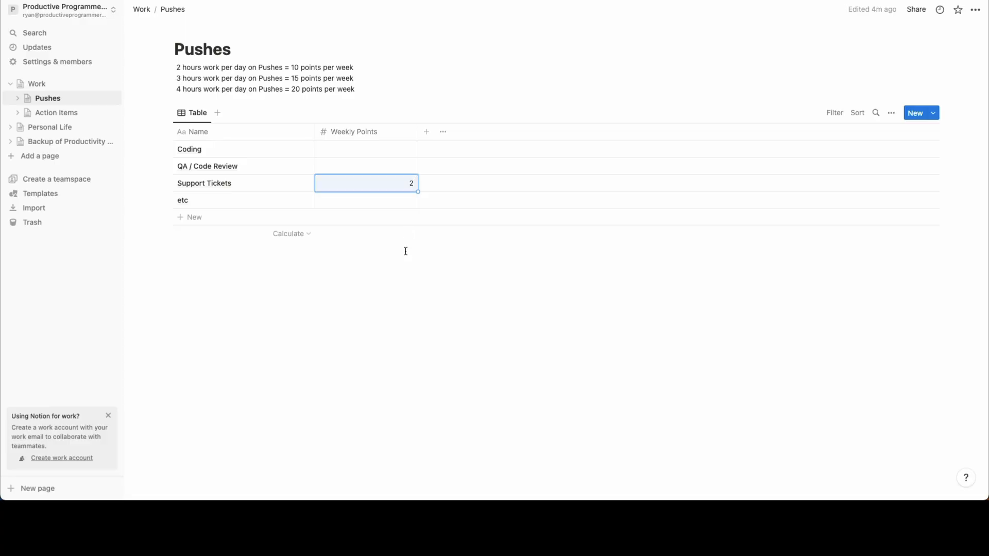
left_click(398, 171)
type("1")
key("Return")
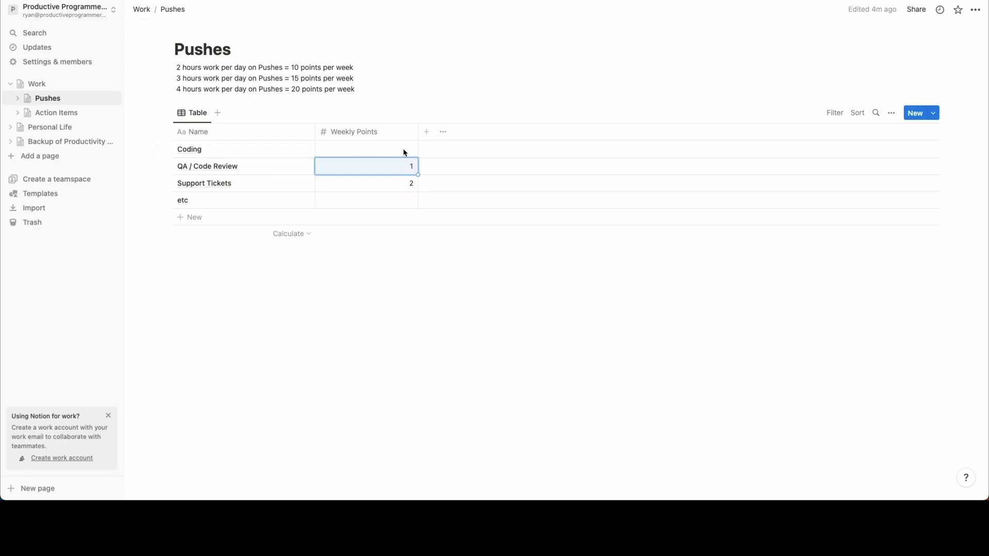
left_click(404, 150)
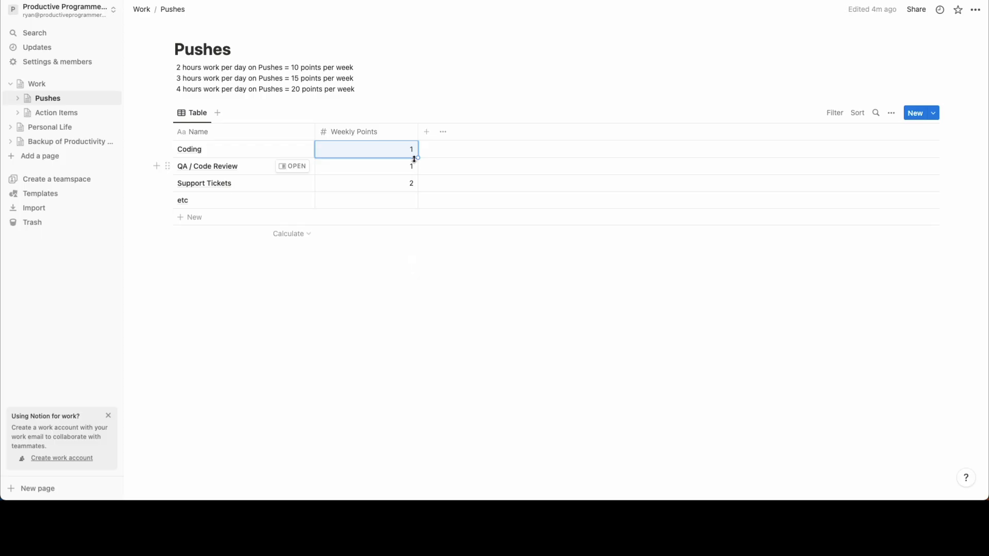
Clear the Weekly Points of QA / Code Review and Support Tickets, and enter 3 for QA / Code Review
left_click(411, 165)
key("Return")
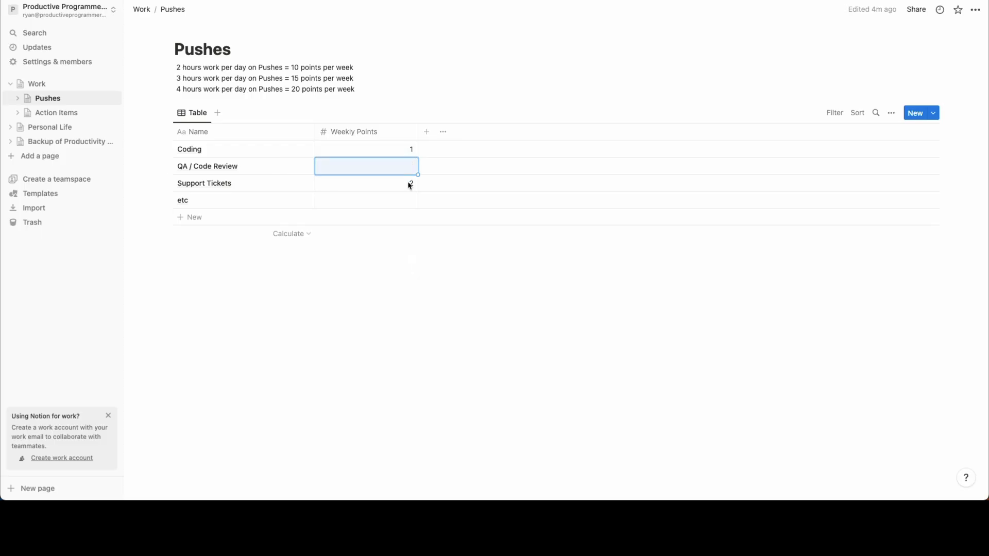
left_click(405, 183)
key("Escape")
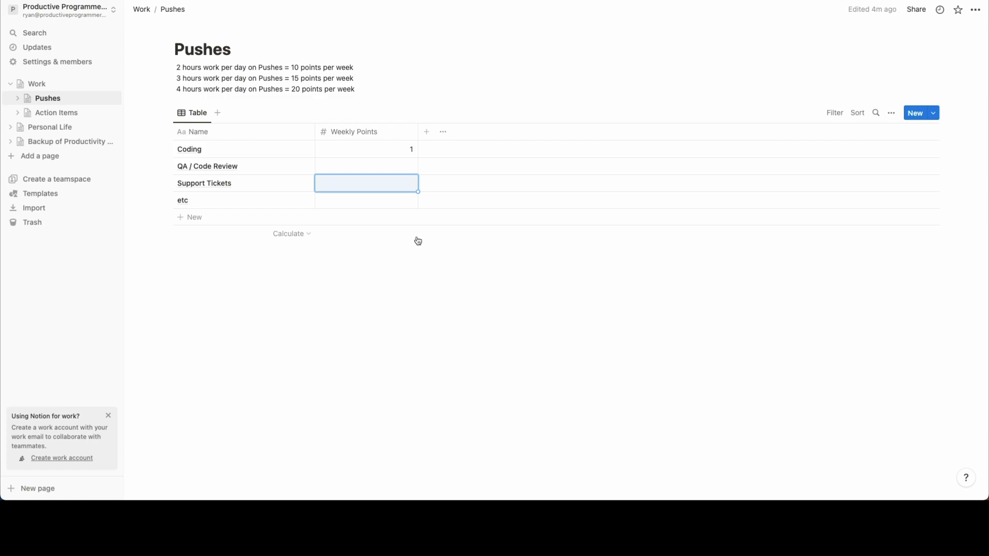
left_click(405, 166)
type("3")
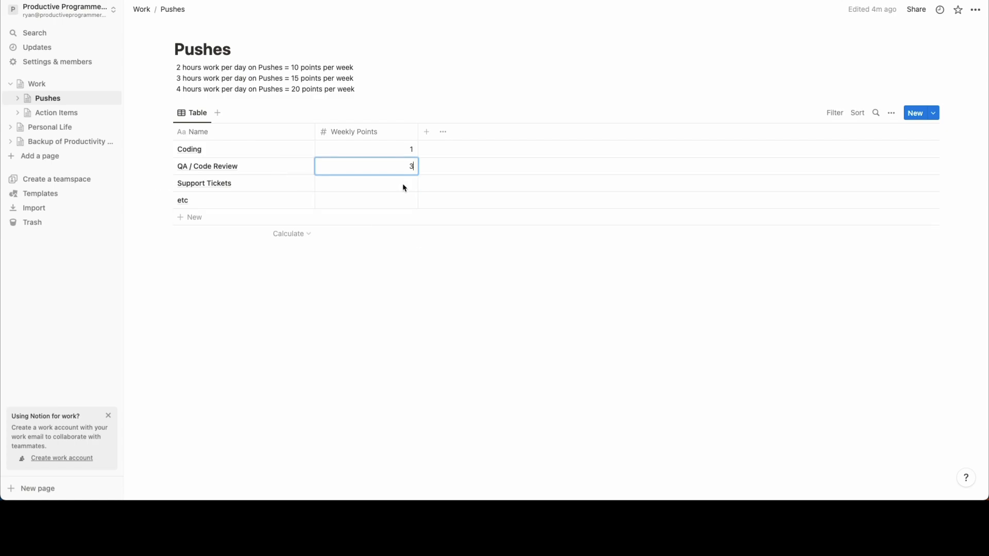
left_click(401, 183)
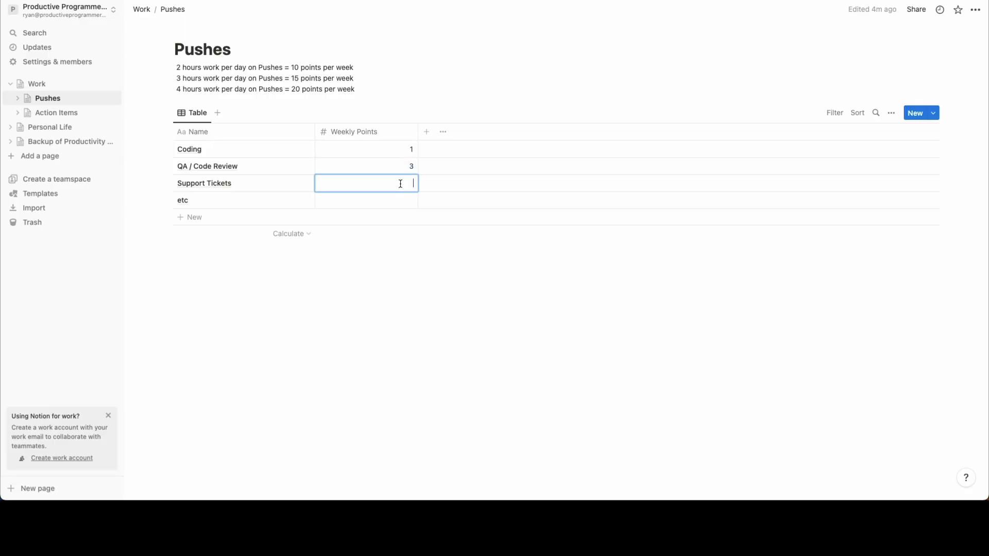
Delete the Weekly Points property from the Pushes table
left_click(411, 135)
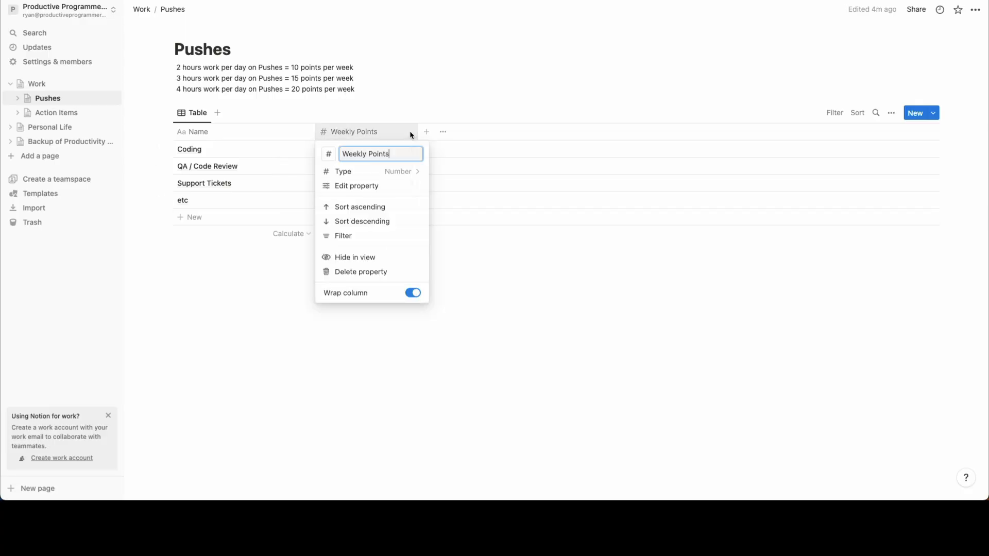
left_click(395, 272)
left_click(485, 252)
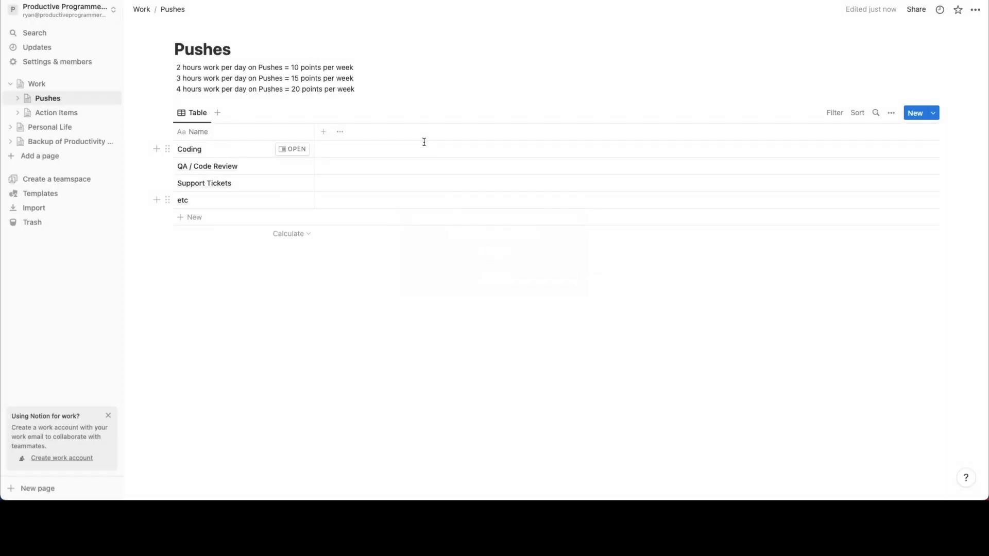
Add a number property named Weekly Points to the Pushes table
left_click(325, 134)
type("W")
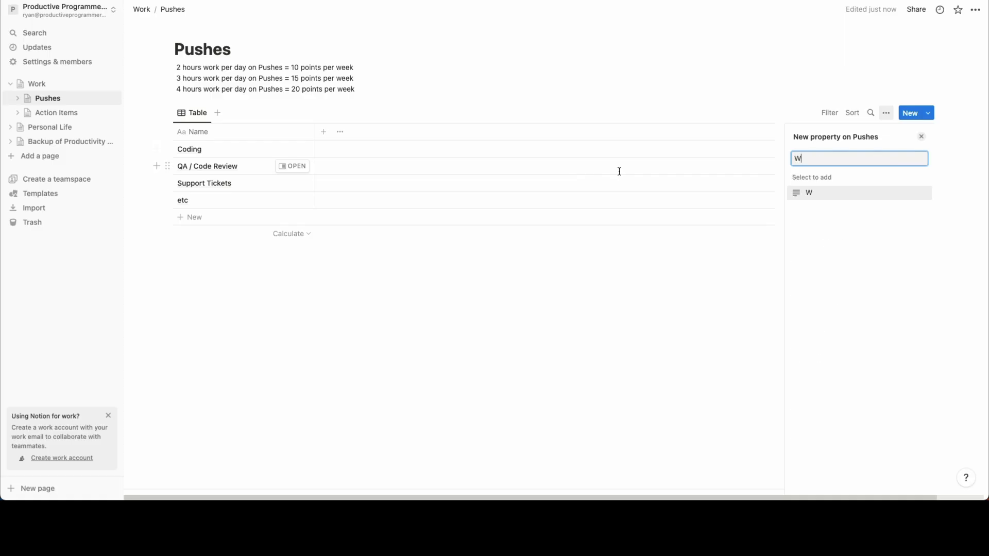
key("BackSpace")
left_click(811, 207)
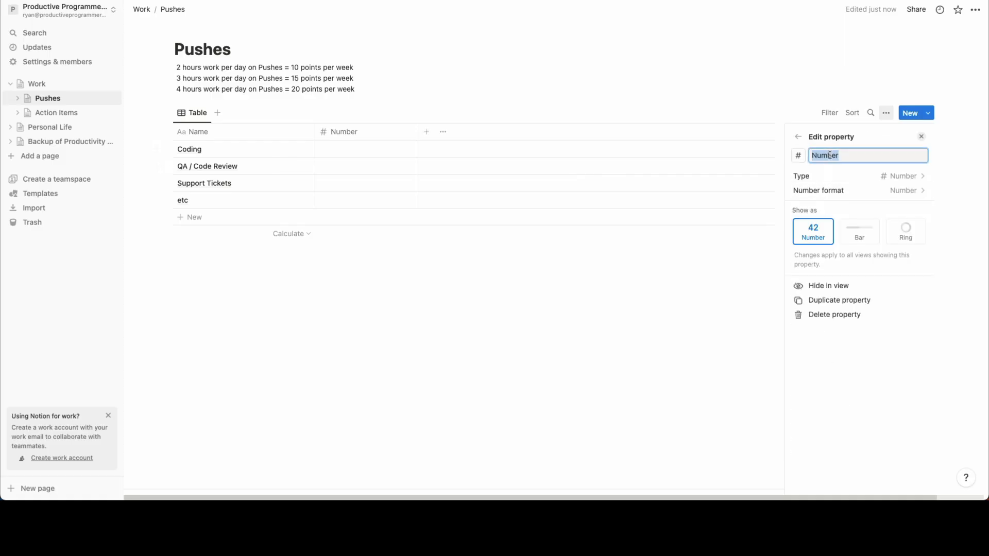
type("Weekly Points")
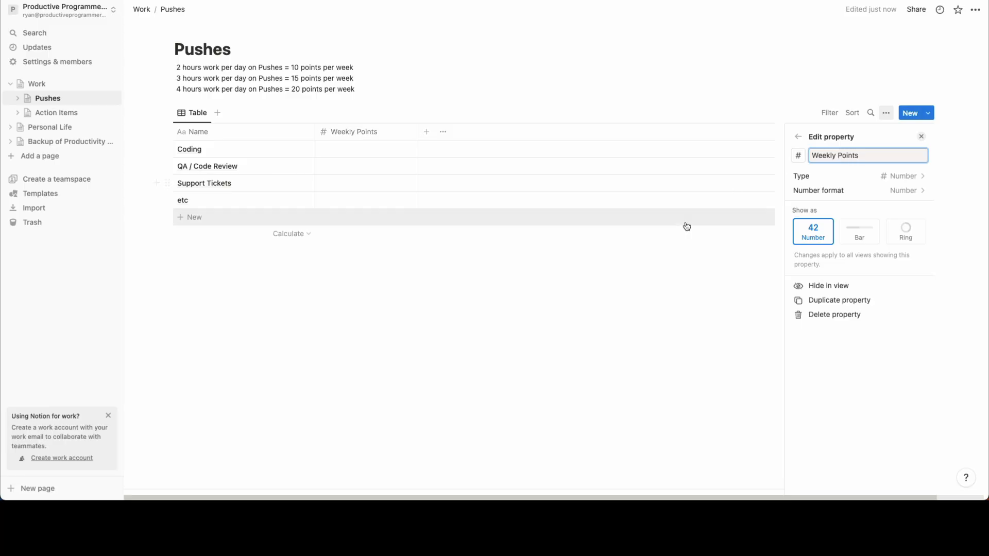
left_click(535, 312)
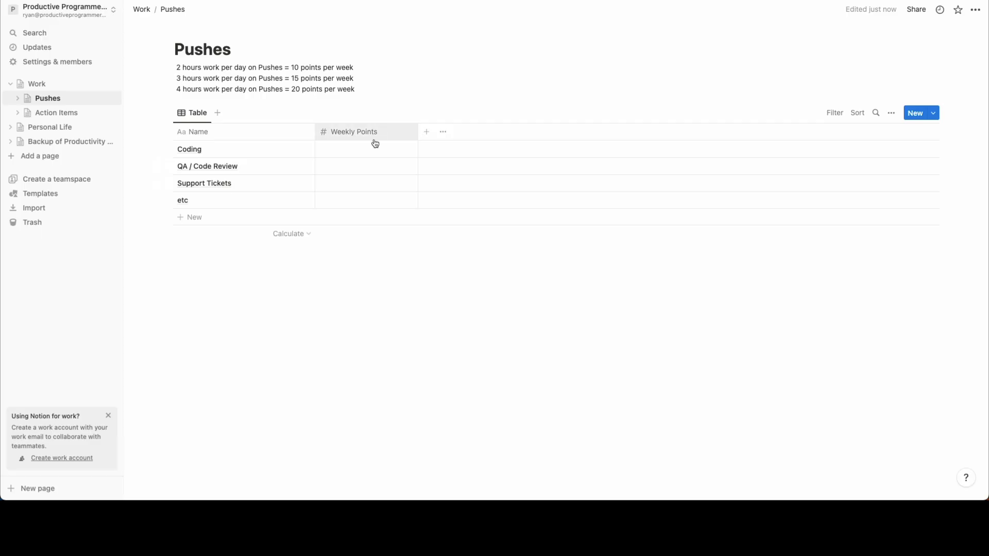
Add a push named Weekly Organization to the Work Pushes table
left_click(84, 113)
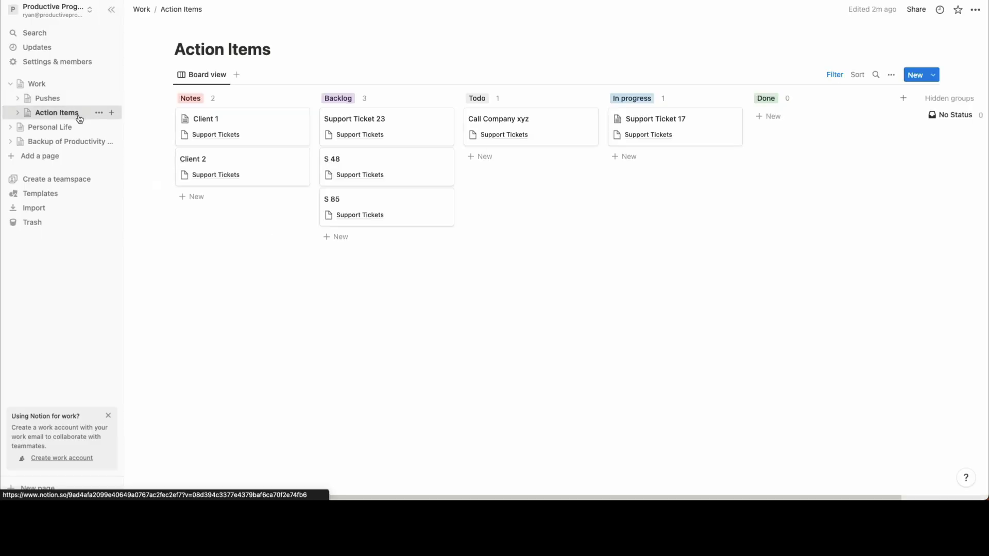
left_click(52, 98)
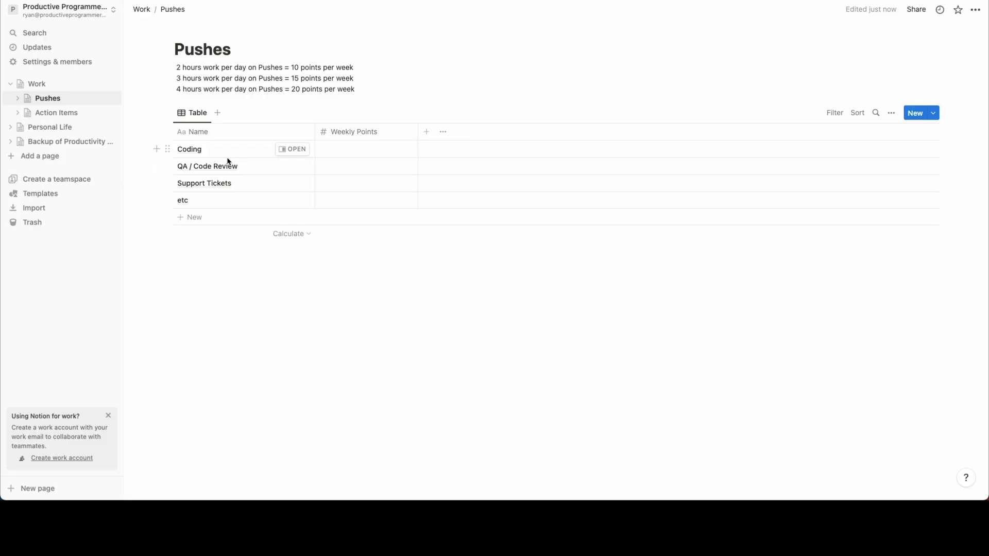
left_click(191, 221)
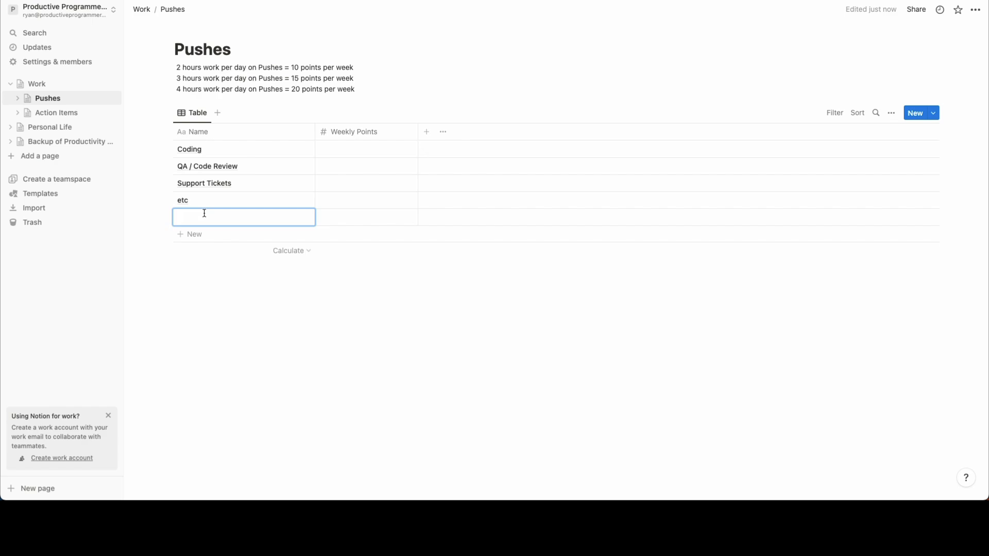
type("Weekly Organization")
key("Return")
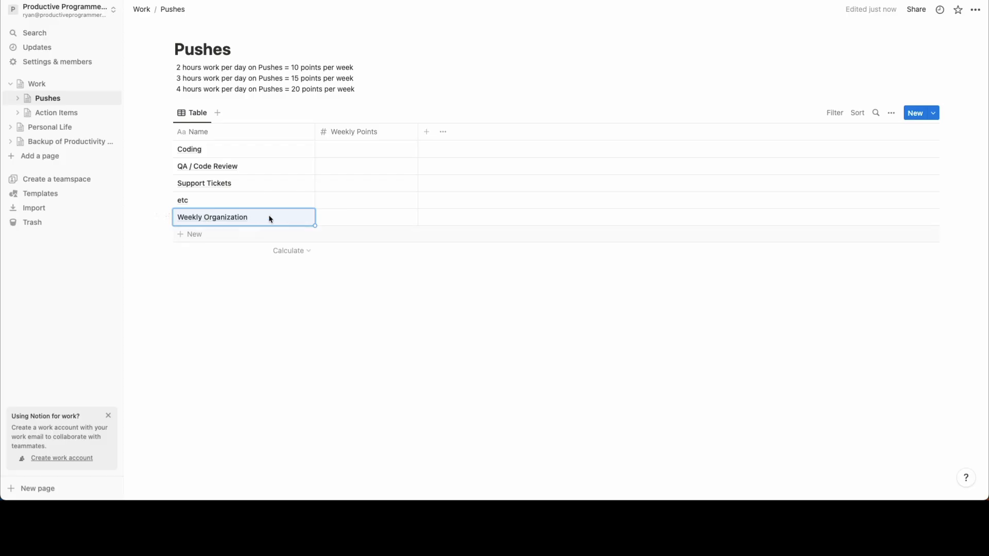
Move Weekly Organization to the first row of the Pushes table and set its Weekly Points to 1
left_click_drag(261, 220, 261, 187)
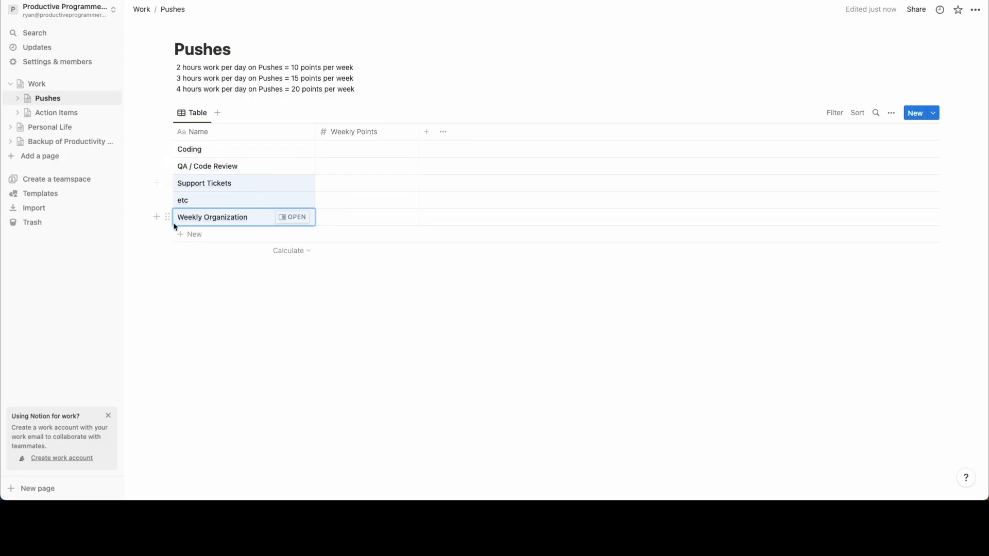
left_click_drag(167, 217, 177, 143)
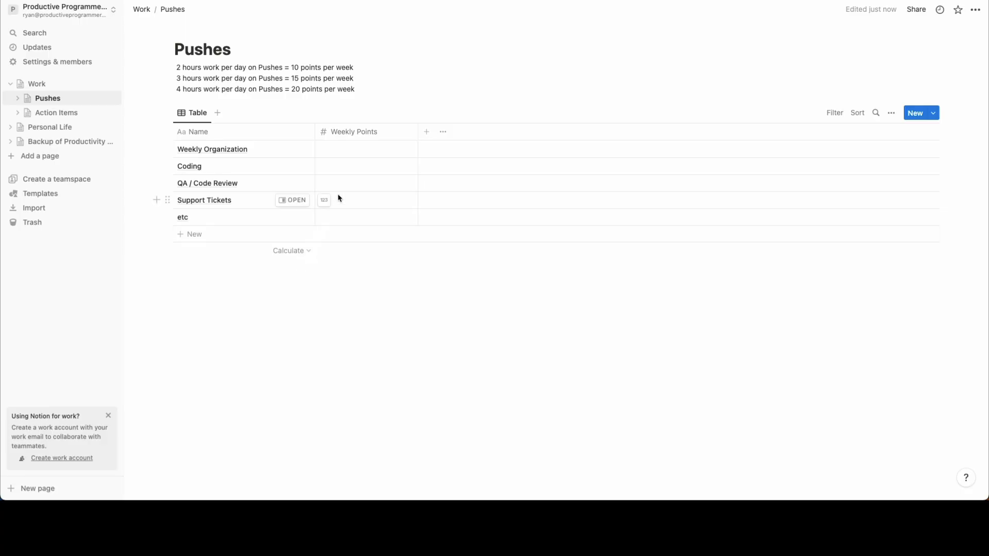
left_click(385, 150)
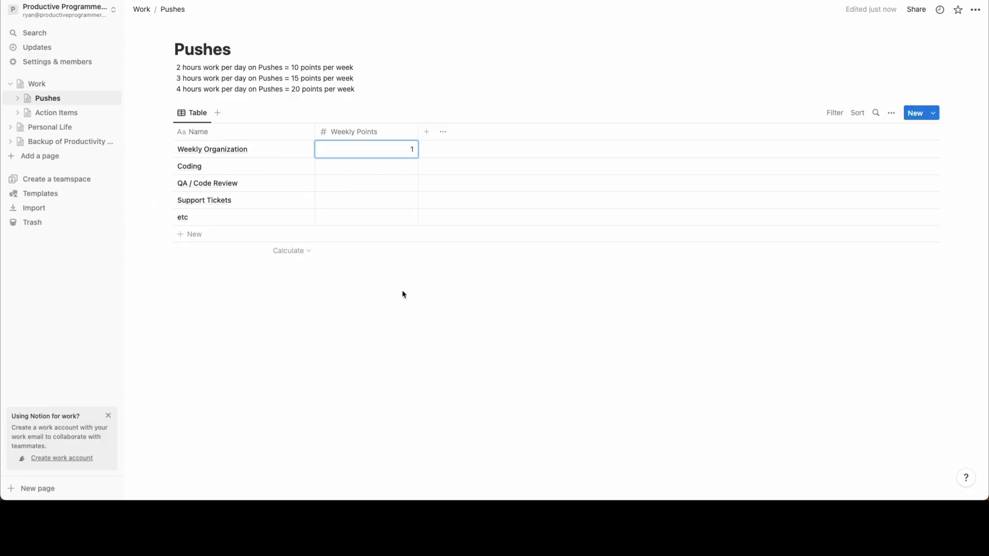
key("Return")
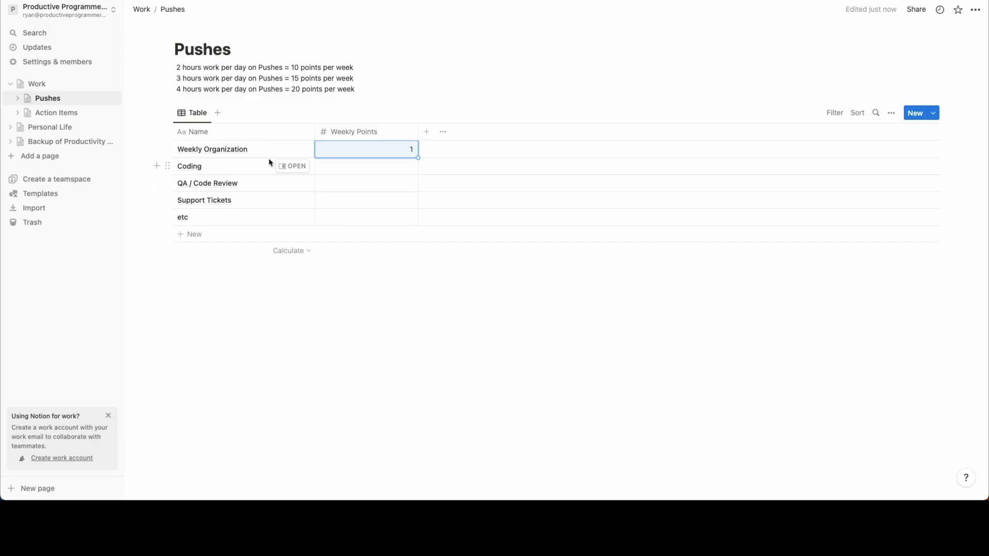
Open the Work Action Items board and change its Pushes filter from Support Tickets to Weekly Organization
left_click(52, 117)
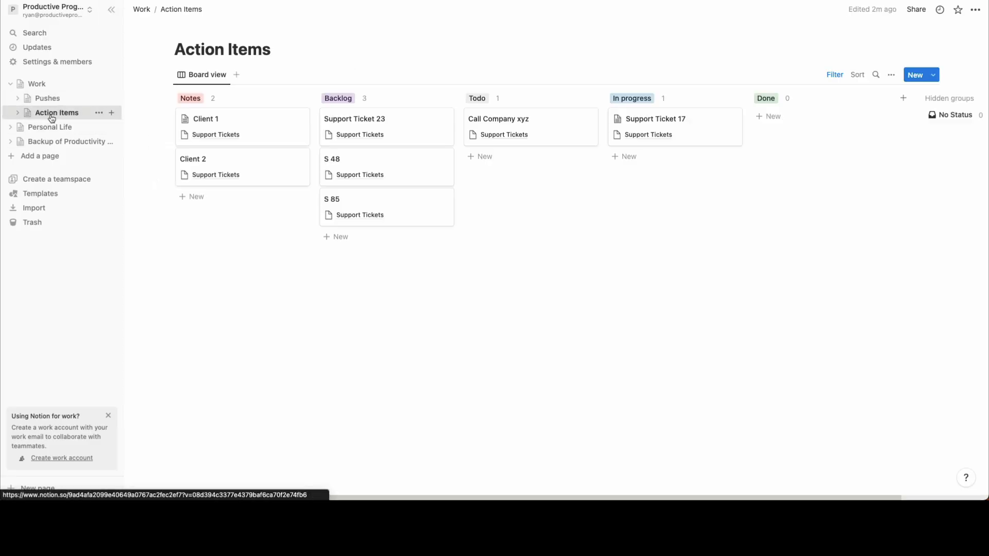
left_click(833, 76)
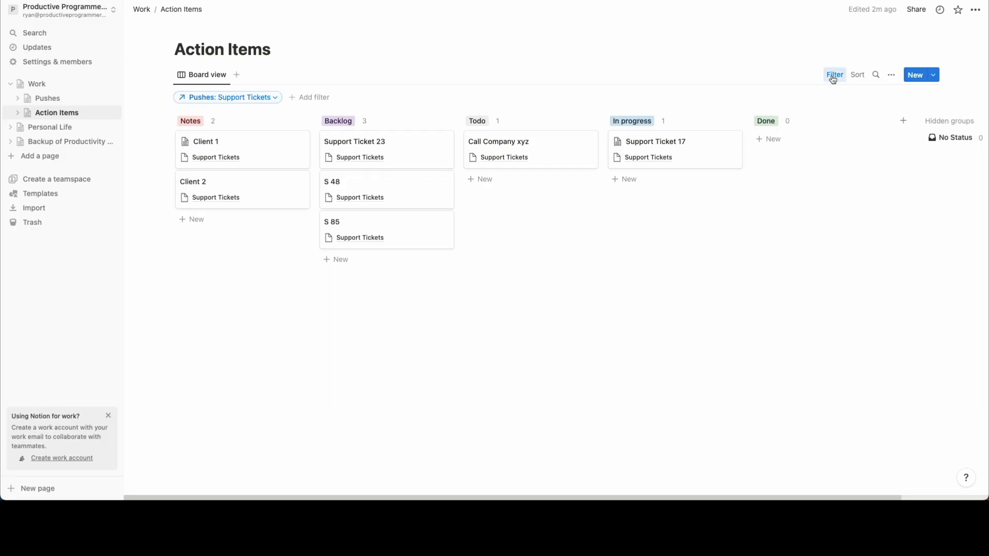
left_click(256, 97)
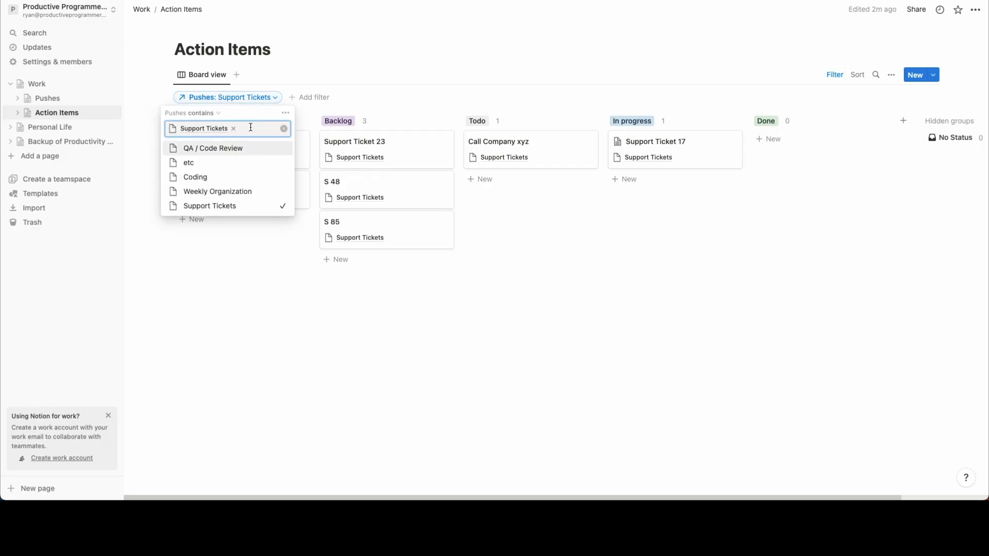
left_click(233, 128)
left_click(228, 192)
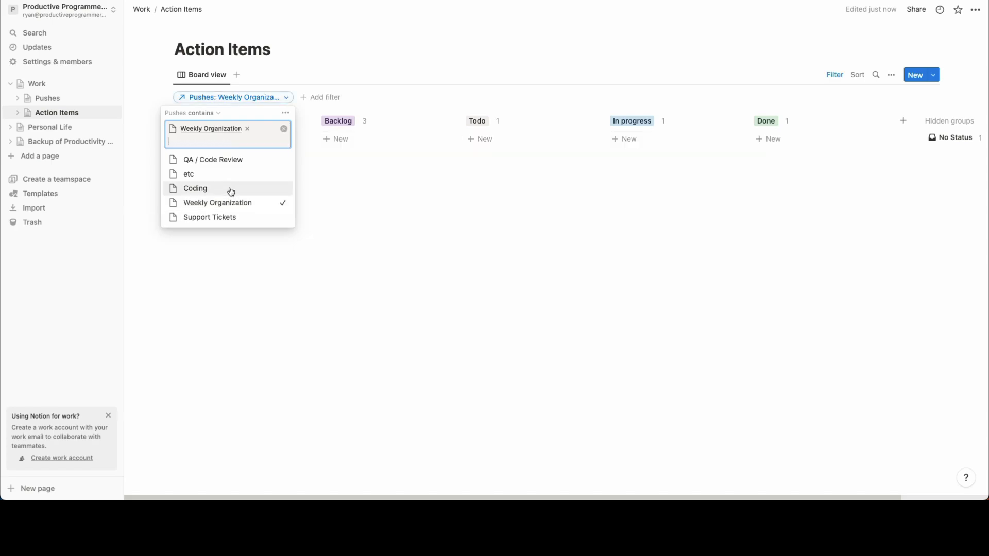
left_click(340, 248)
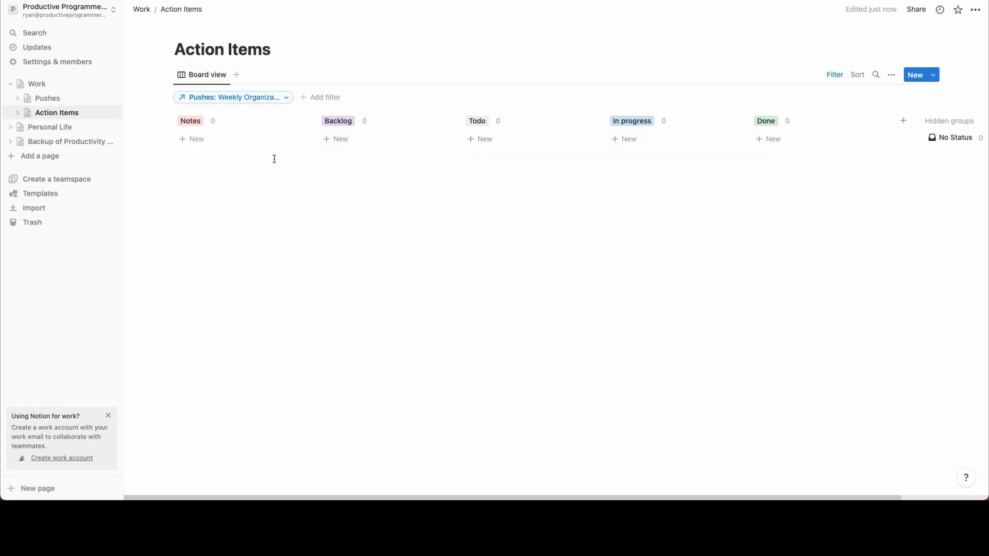
Switch the board's Pushes filter back to Support Tickets, and swap Call Company xyz in Todo with S 48 from Backlog
left_click(271, 99)
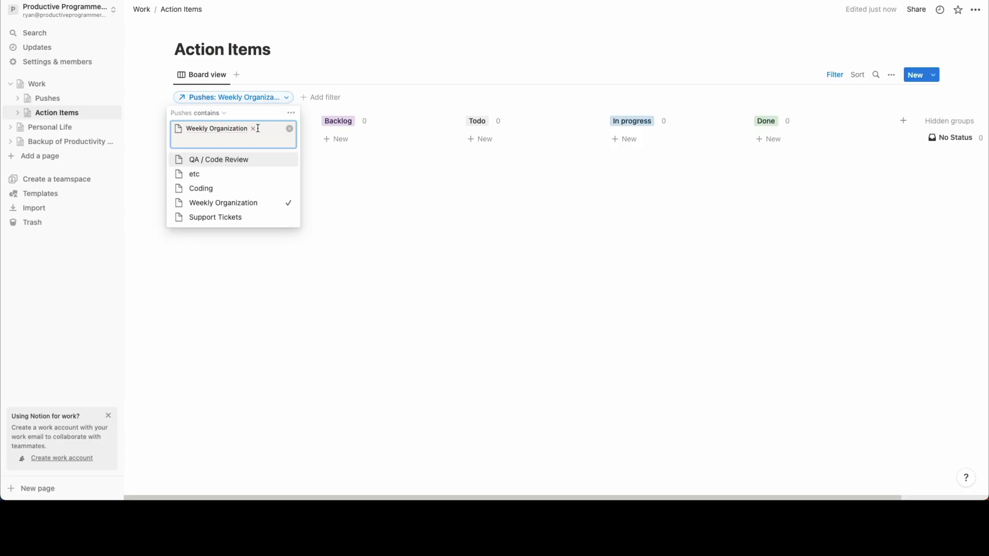
left_click(239, 218)
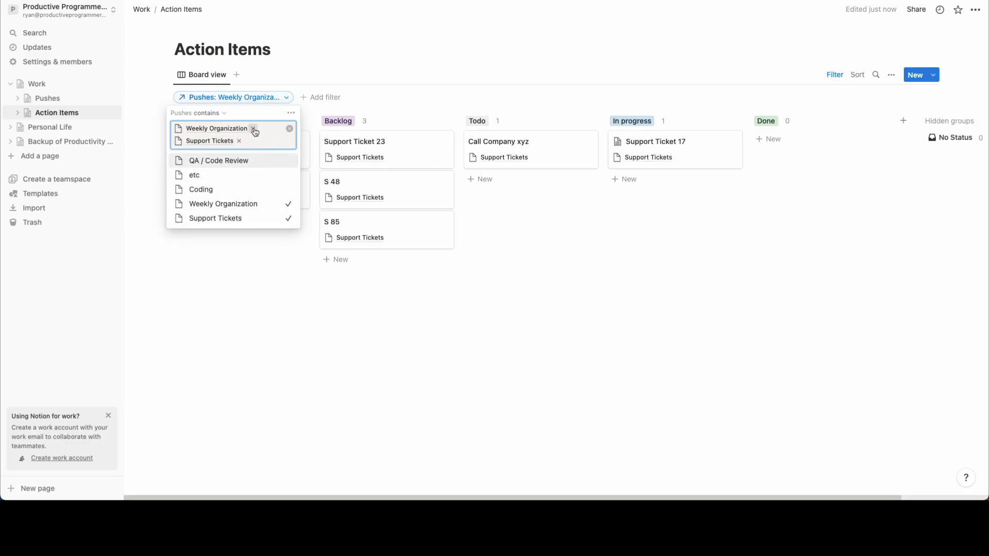
left_click(253, 128)
left_click(283, 233)
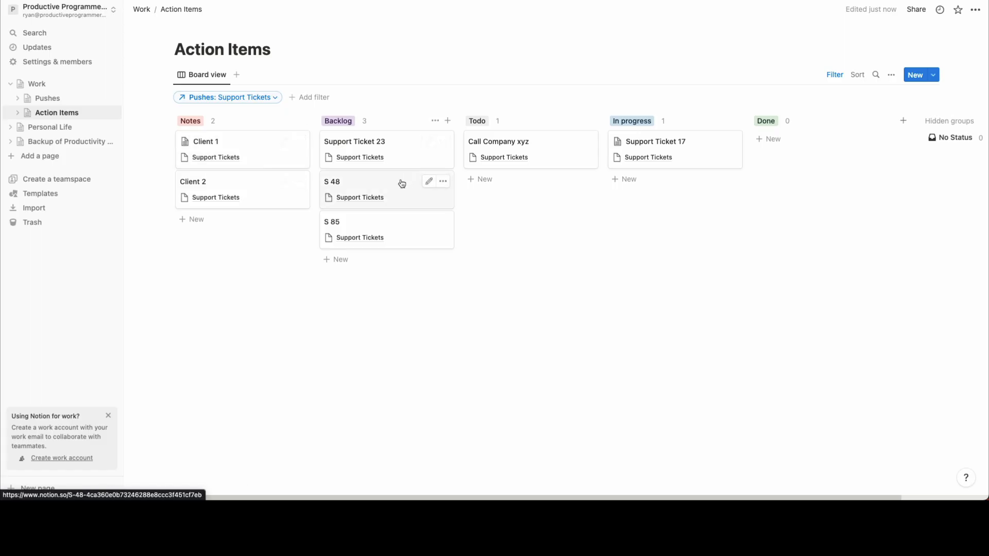
left_click_drag(520, 141, 392, 203)
left_click_drag(393, 236, 523, 183)
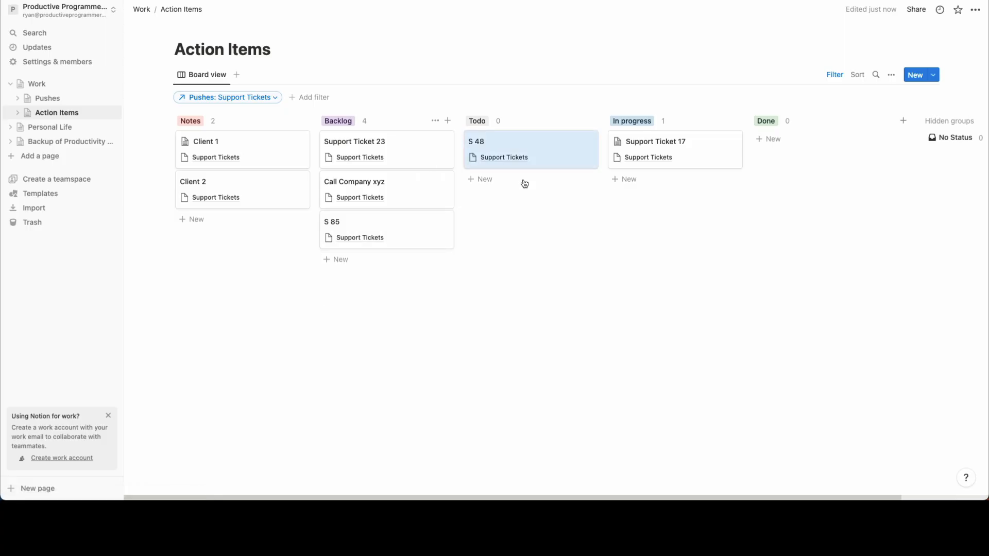
Replace Support Tickets with Weekly Organization in the Action Items board's Pushes filter
left_click(248, 98)
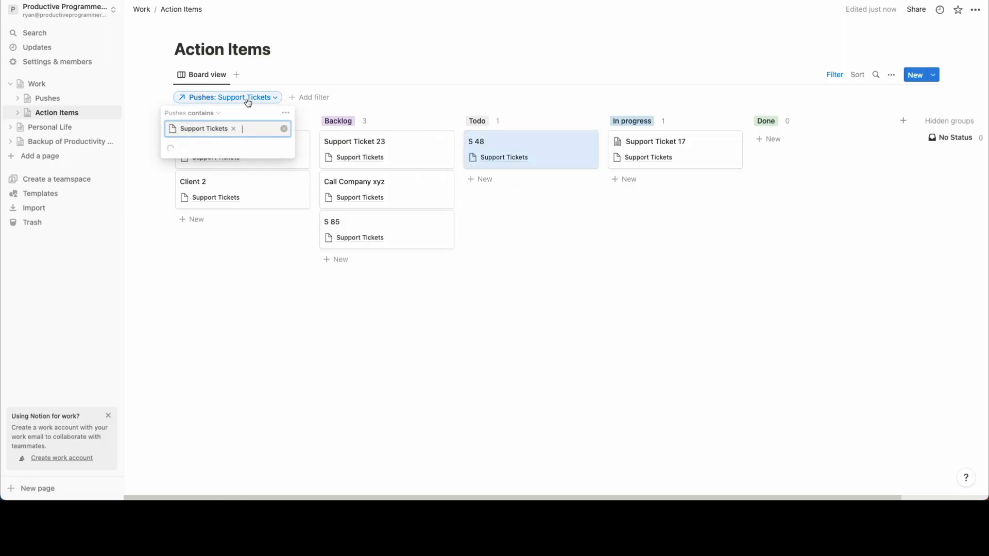
left_click(235, 128)
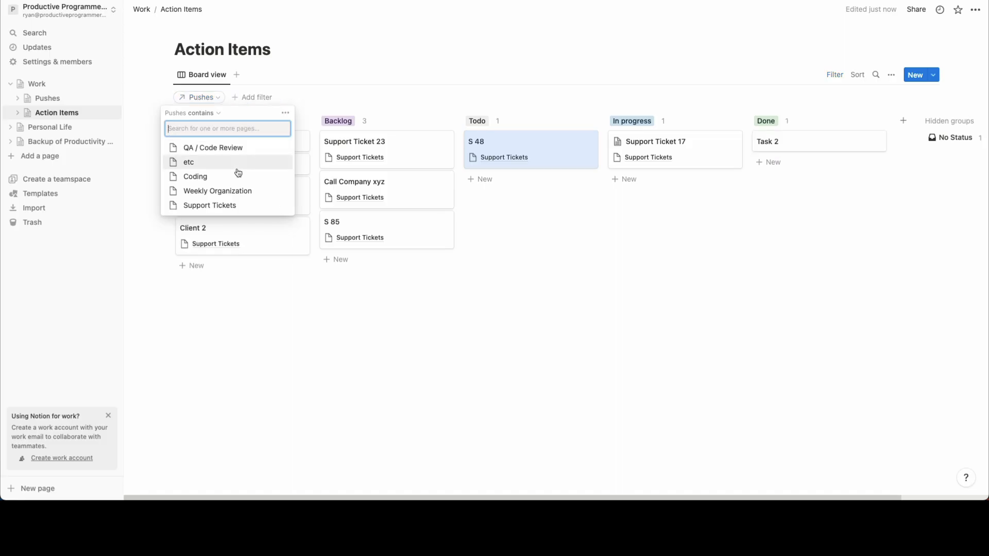
left_click(232, 191)
left_click(350, 202)
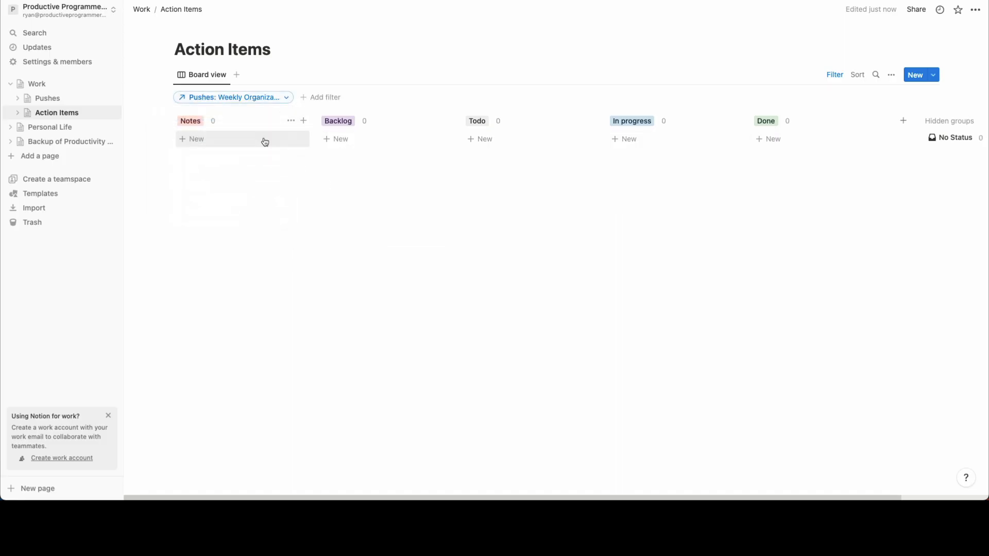
Add a card titled "This weeks notes" to the Notes column of the Action Items board
left_click(263, 139)
type("Wee")
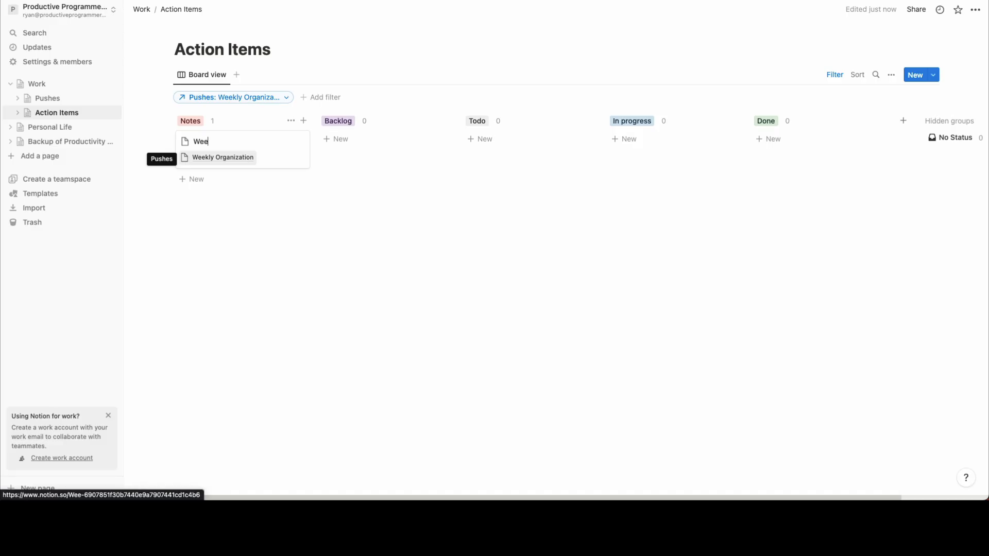
type("k 13 notes")
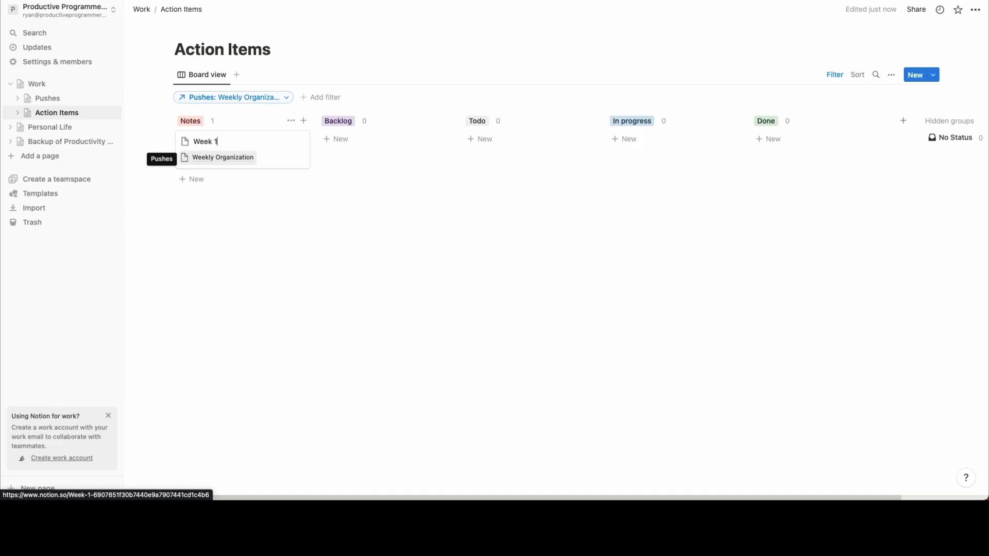
key("BackSpace")
key("BackSpace")
key("BackSpace")
key("BackSpace")
key("BackSpace")
key("BackSpace")
key("BackSpace")
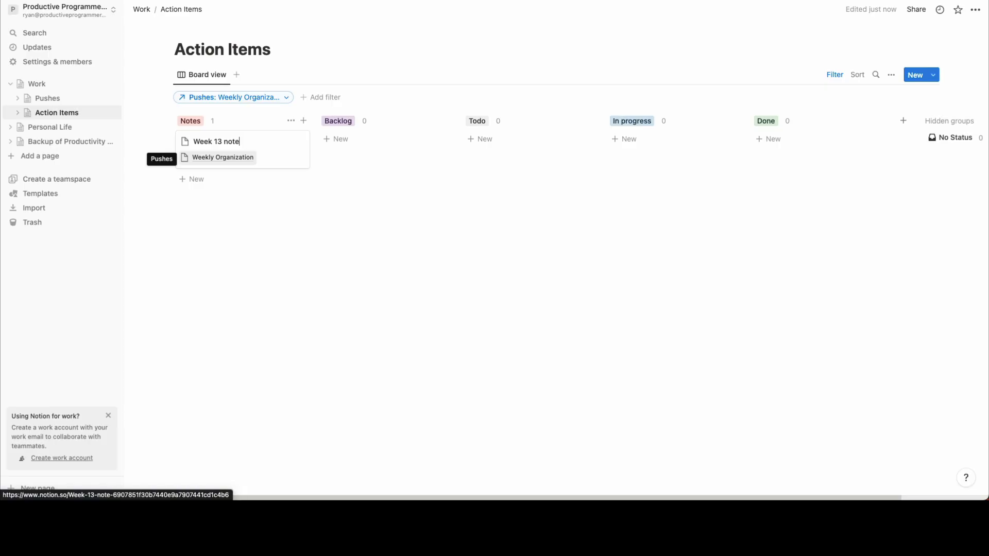
key("super+a")
type("Thi")
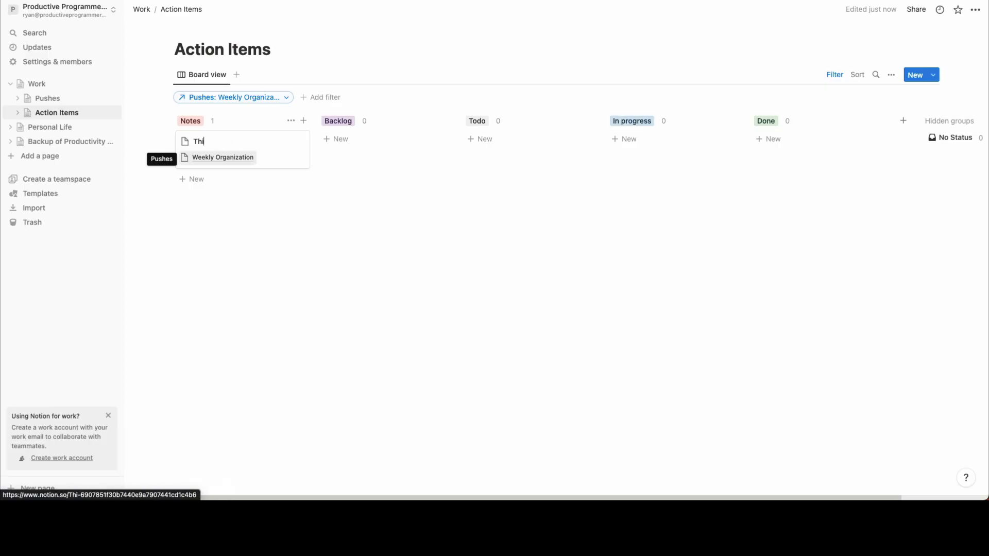
type("s weeks notes")
key("Escape")
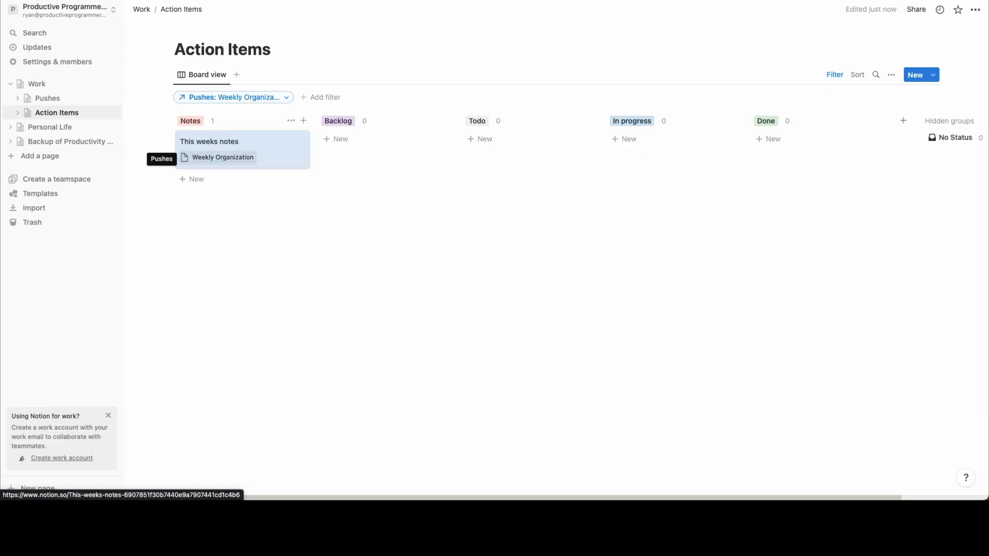
Append the date 1/1/23 to the title of the "This weeks notes" card
left_click(258, 148)
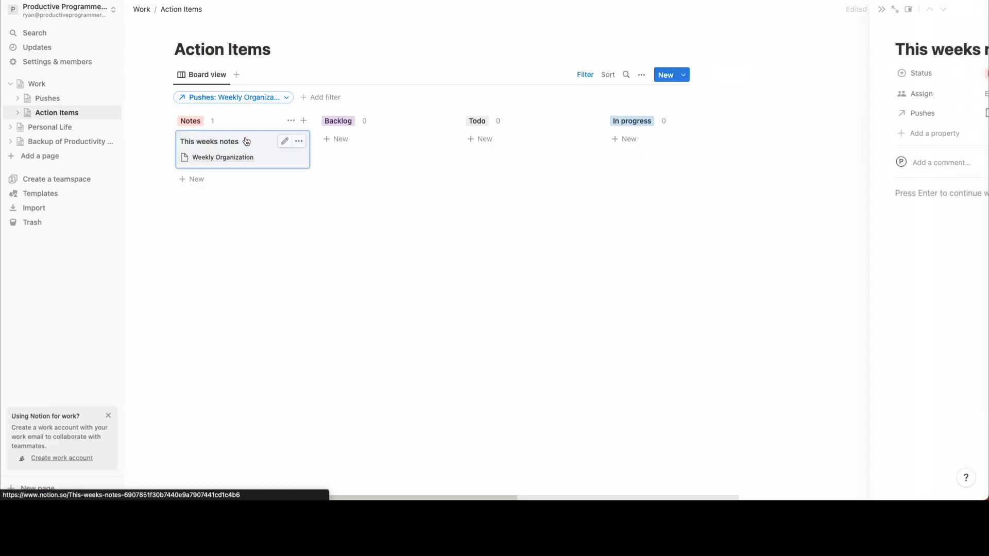
left_click(283, 143)
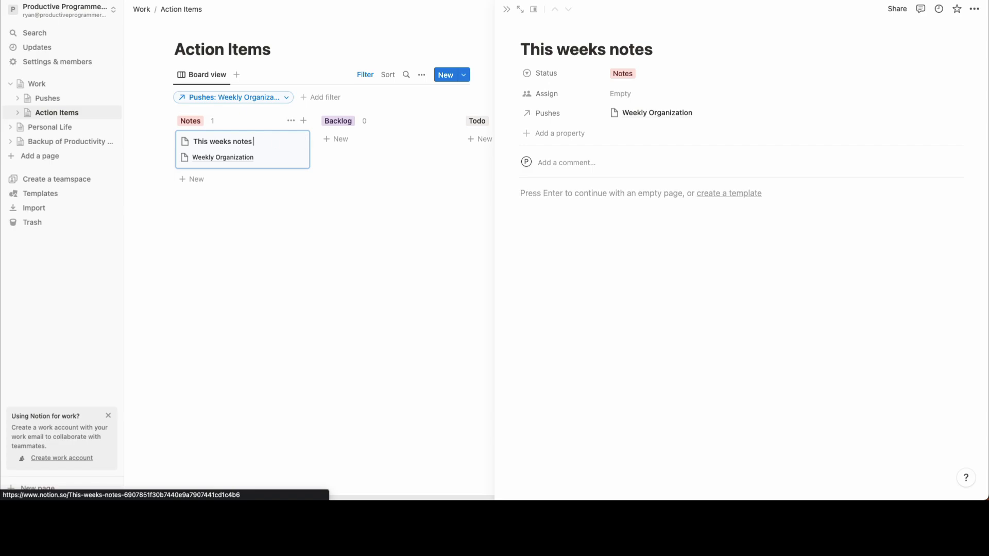
type("1")
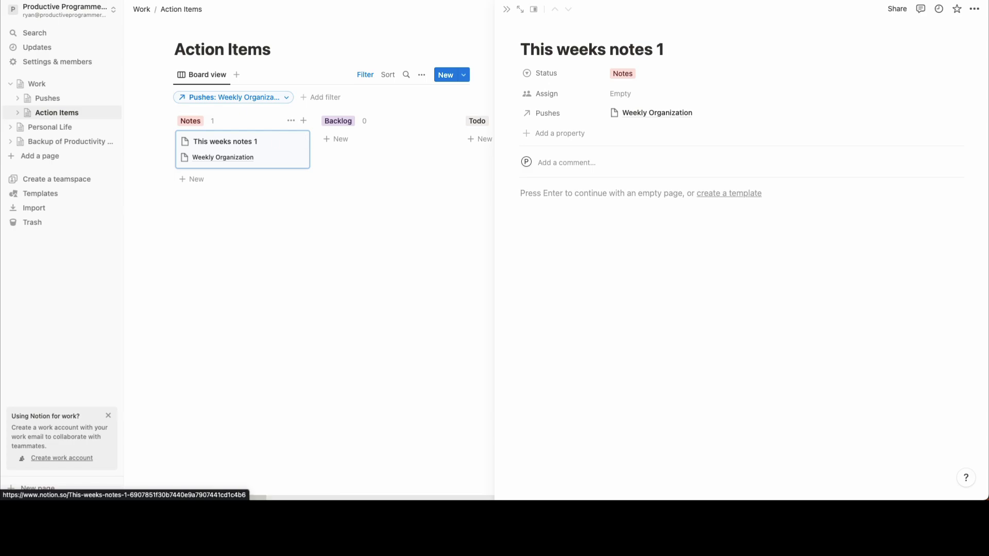
type("/1/")
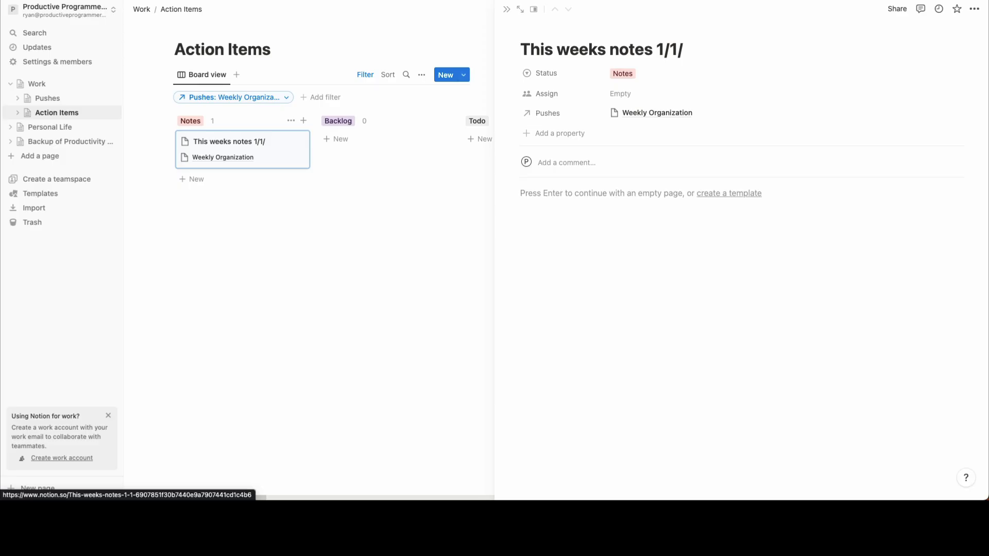
type("22")
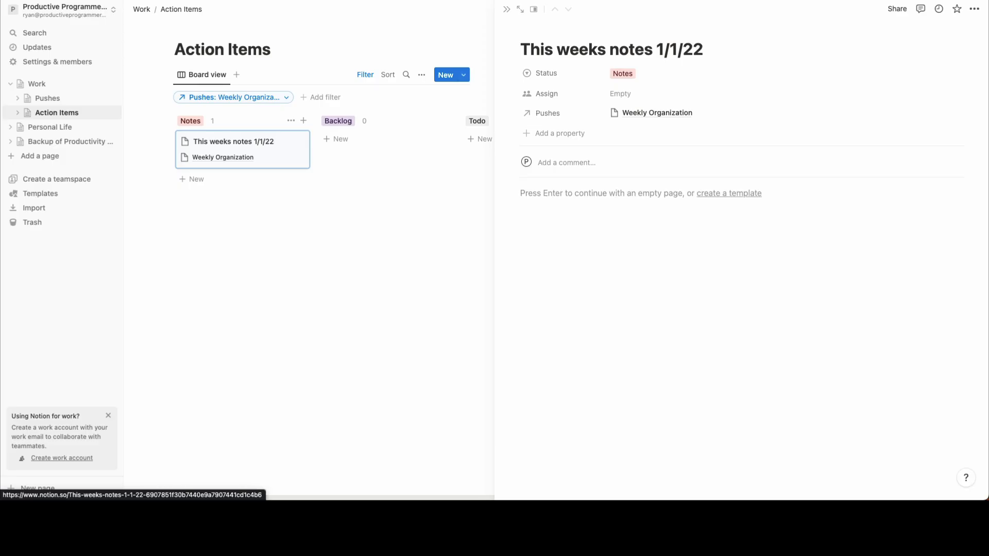
key("BackSpace")
type("3")
Add a second Notes card titled "This weeks Notes 1/8/23" and place it above the 1/1/23 card
left_click(229, 180)
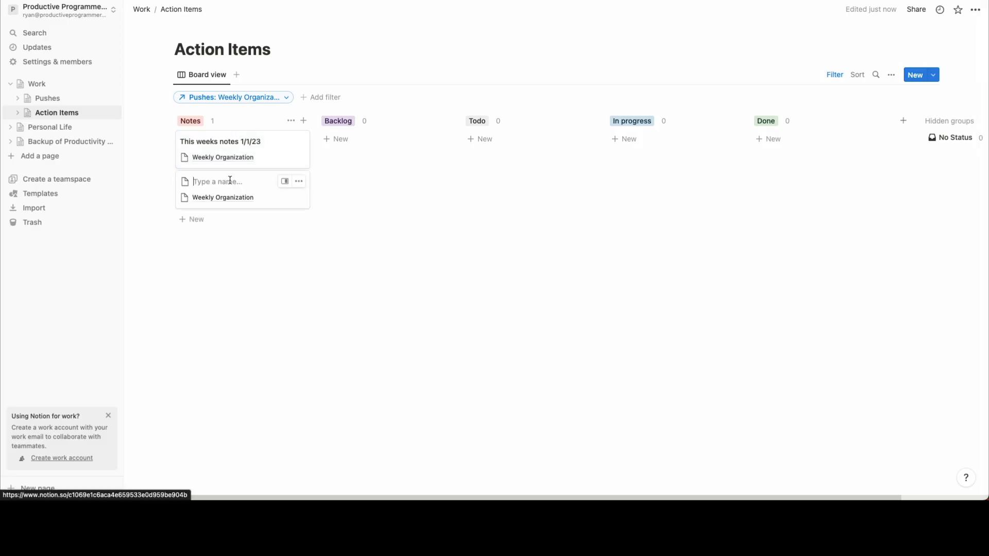
type("This ")
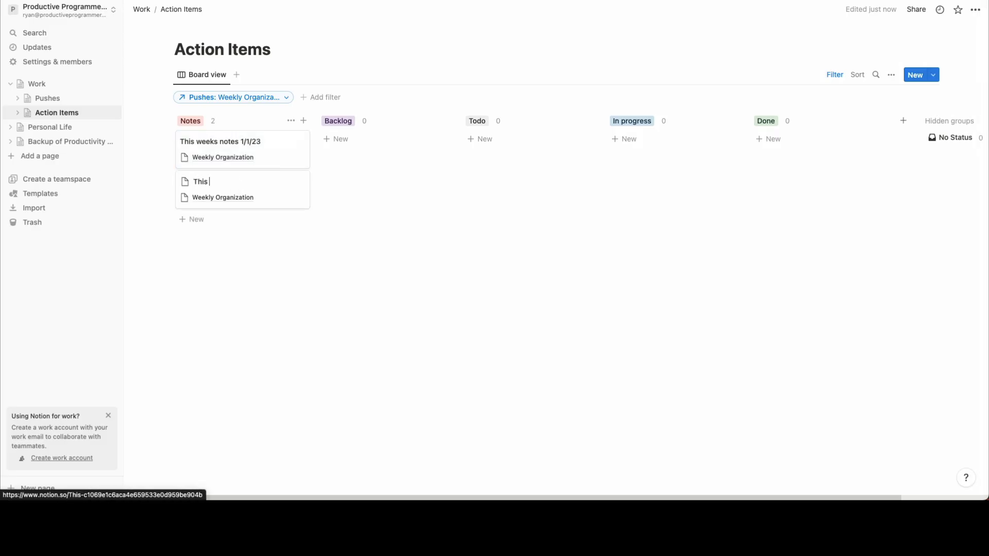
type("weeks Notes 1/")
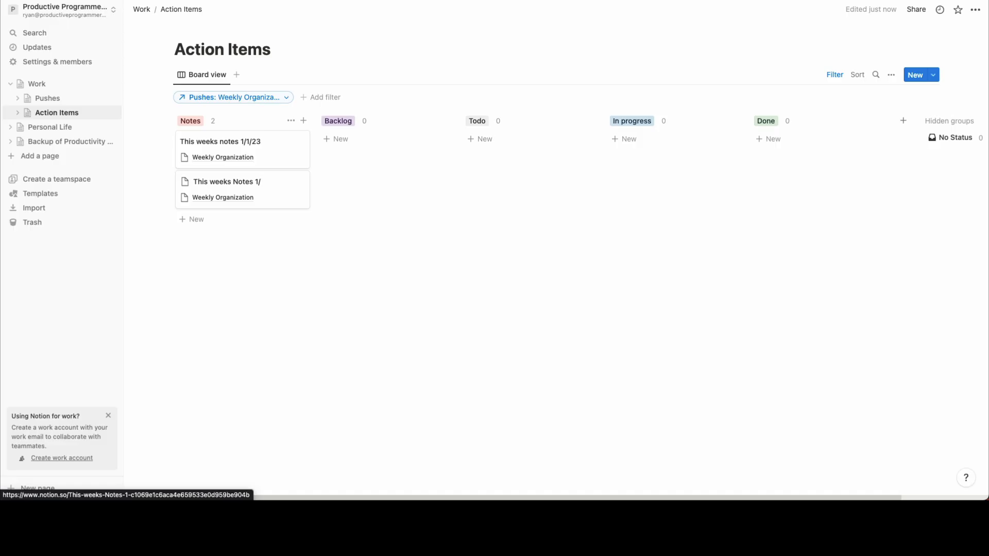
type("8/23")
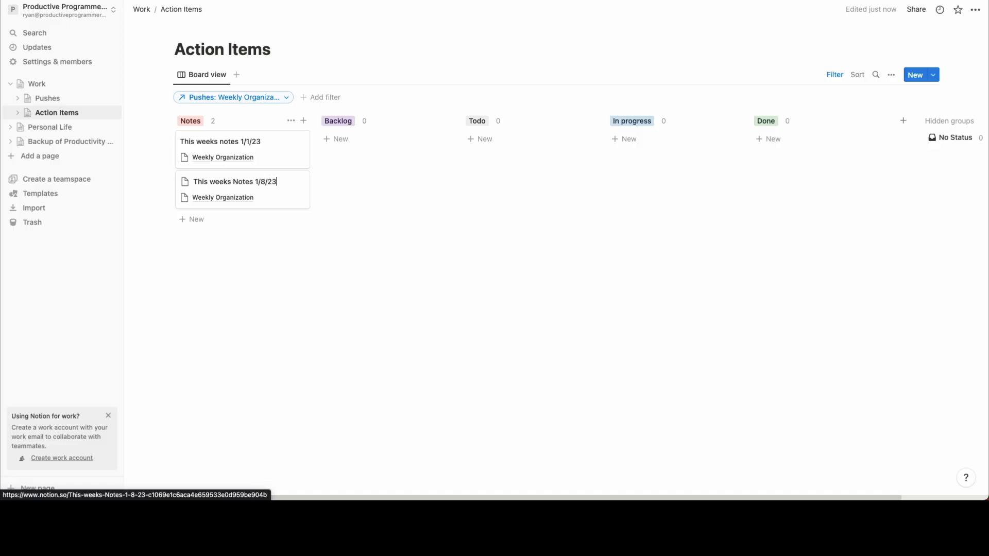
key("Return")
left_click_drag(237, 183, 246, 157)
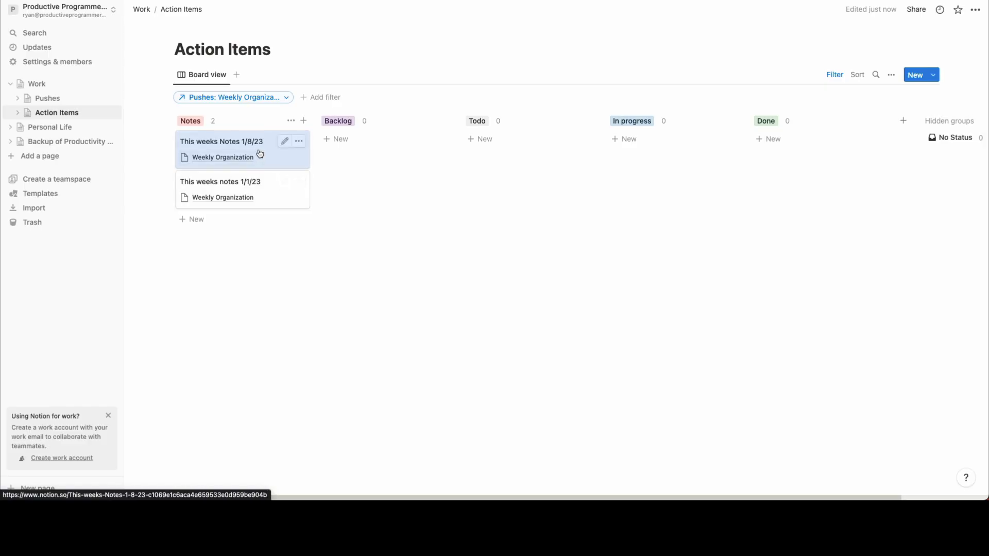
Write "what was written here last week that I organized" in the body of the "This weeks notes 1/1/23" page and close it
left_click(252, 184)
key("Return")
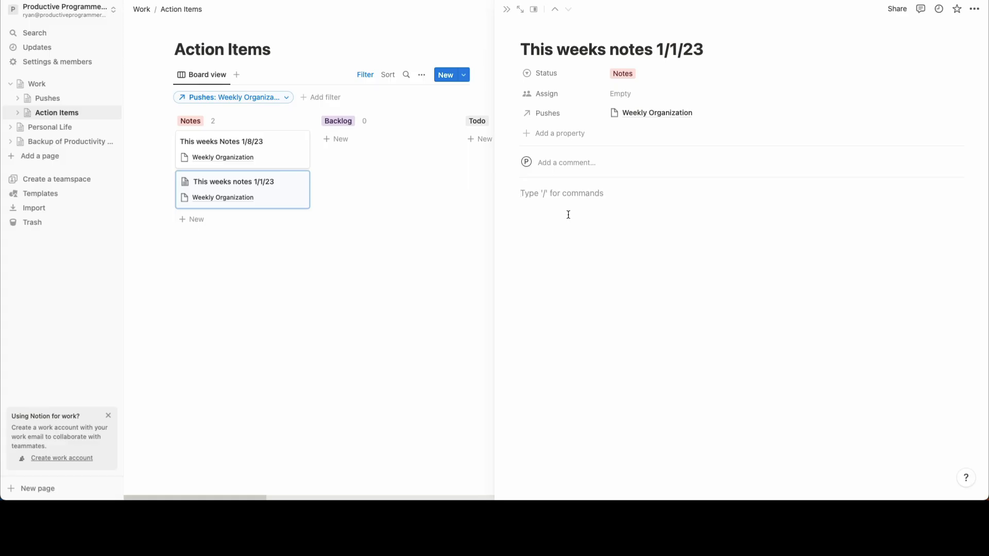
type("what was written here last week that I o")
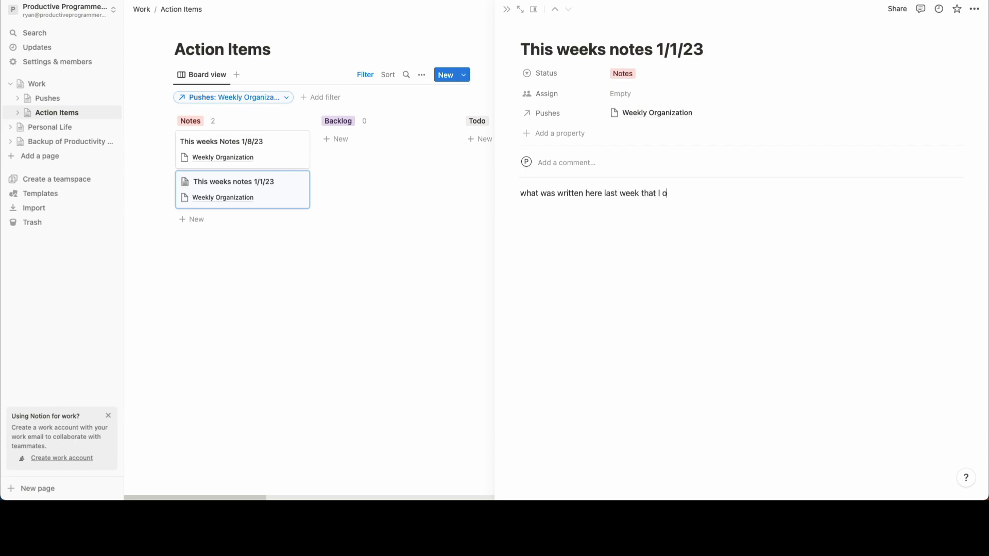
type("rganized")
left_click(465, 243)
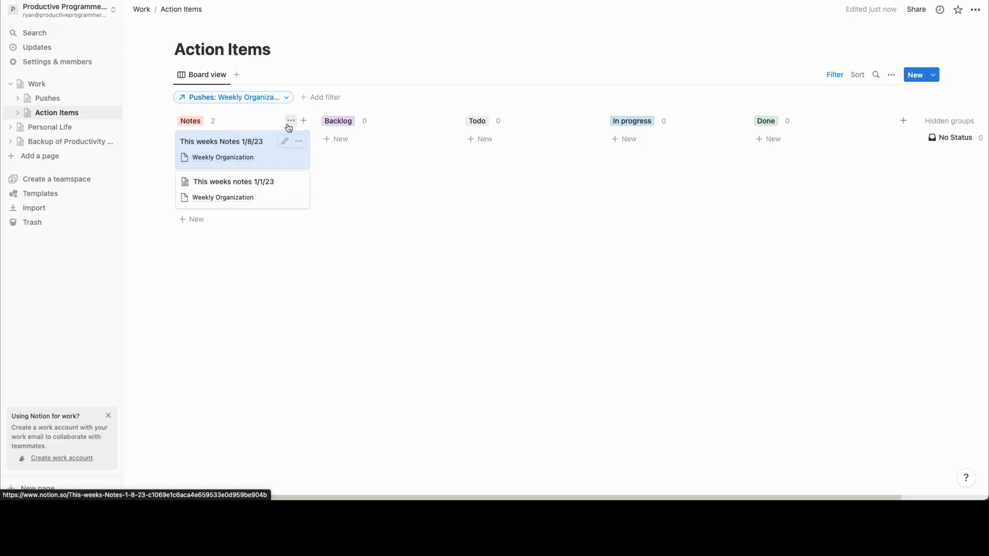
Add a "Clean the office" card to Todo and move it to In progress
left_click(488, 139)
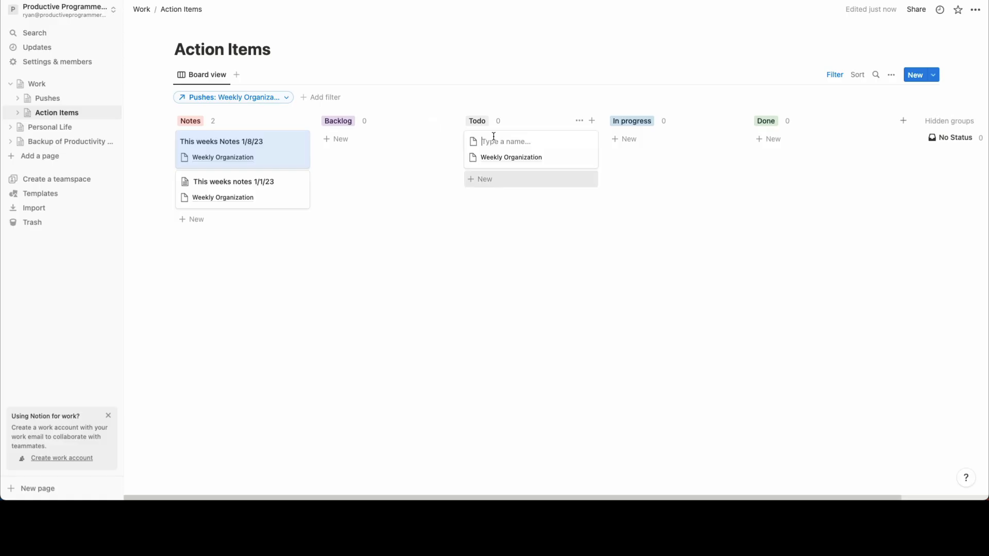
type("Clean the ")
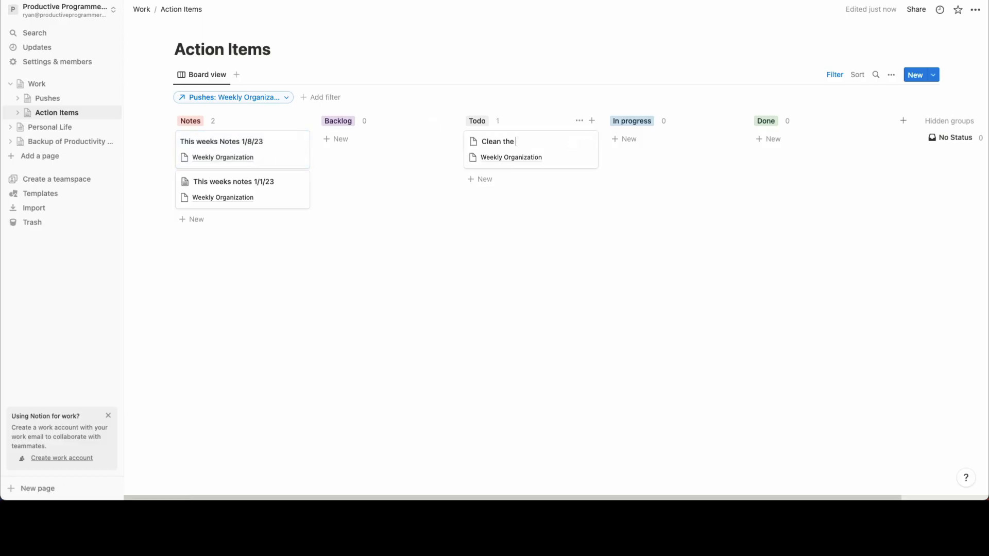
type("office")
key("Escape")
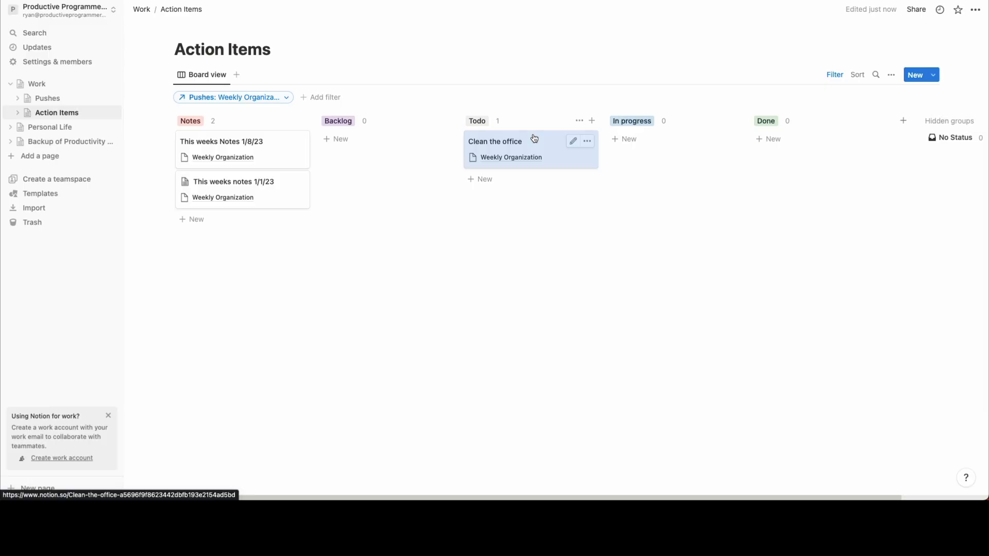
left_click_drag(532, 140, 620, 148)
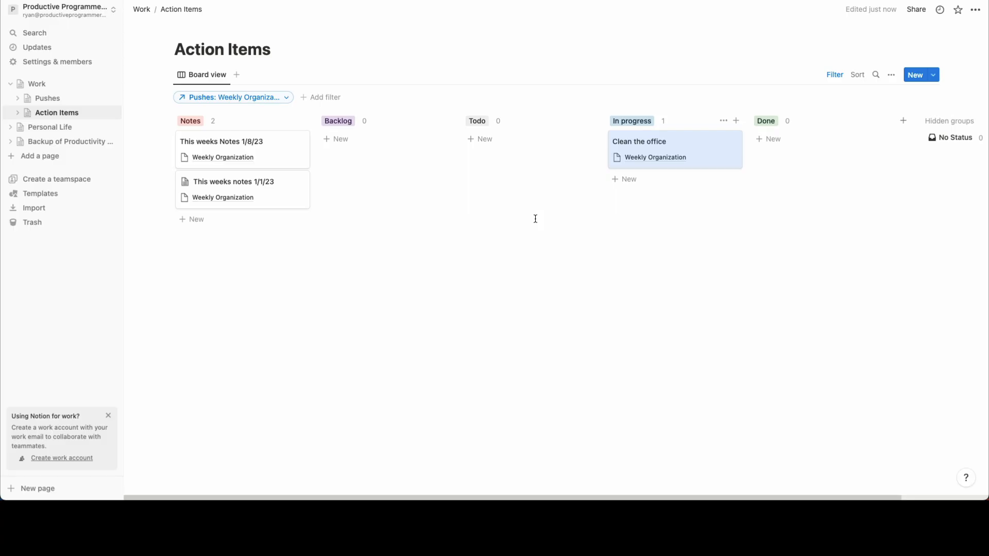
Add a "Cleanup notes" card to Todo and move it to In progress below "Clean the office"
left_click(485, 139)
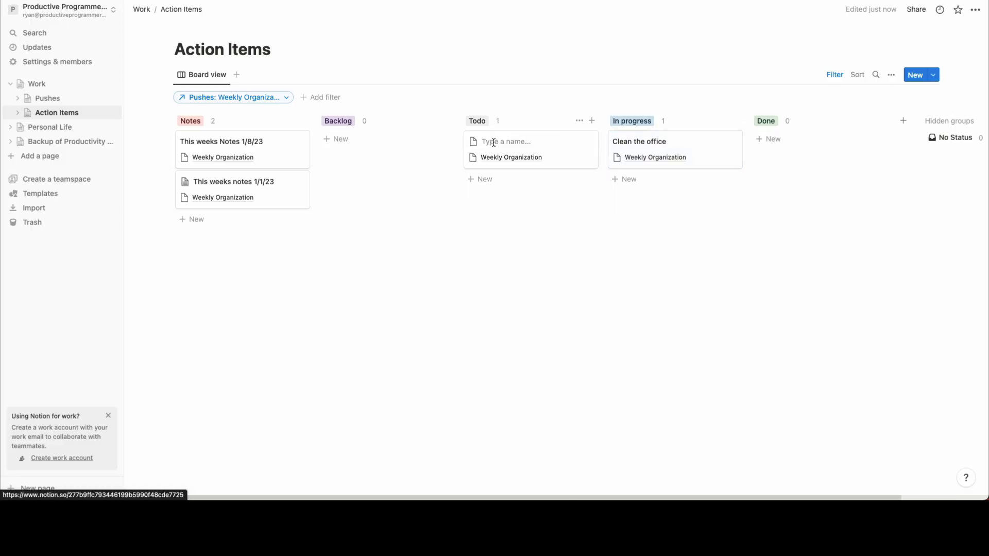
type("Cleanup notes")
key("Return")
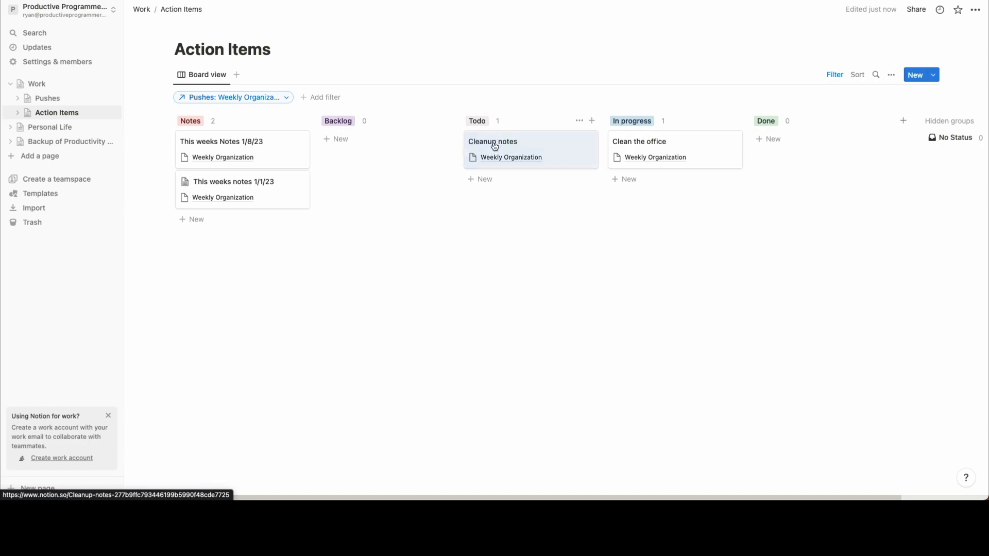
left_click_drag(505, 148, 651, 163)
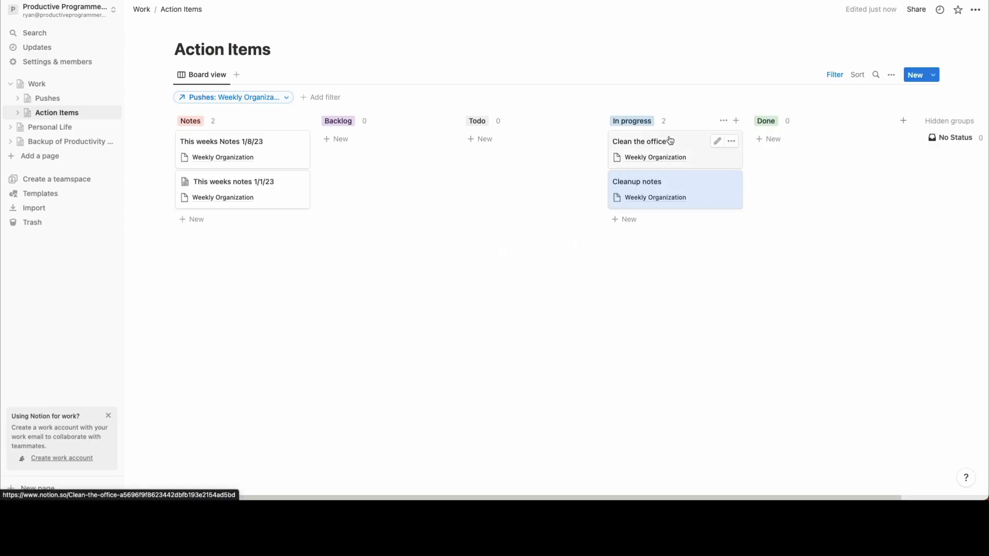
Move "Clean the office" back to Todo, and take "Cleanup notes" to Todo and back into In progress
left_click_drag(670, 140, 535, 150)
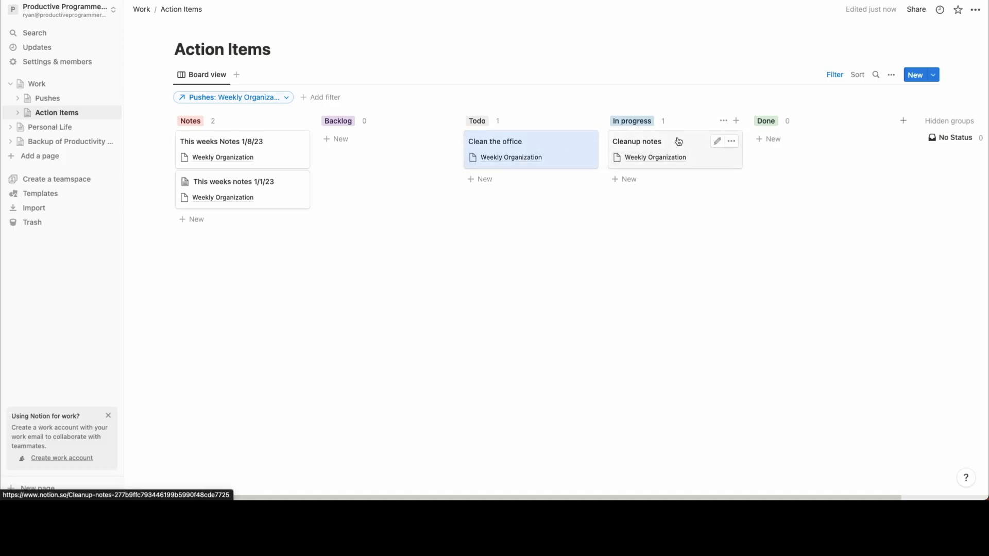
left_click_drag(678, 141, 544, 187)
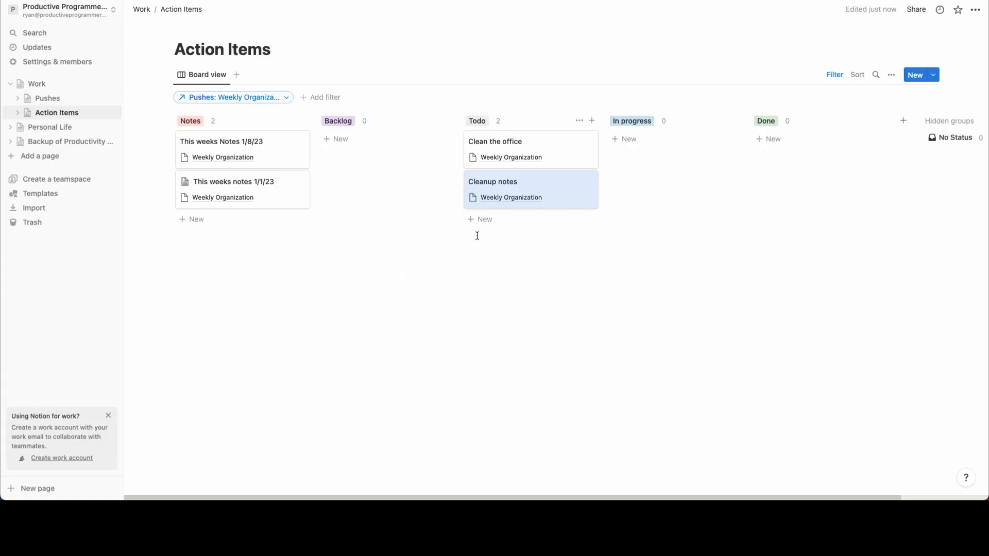
left_click_drag(541, 190, 678, 165)
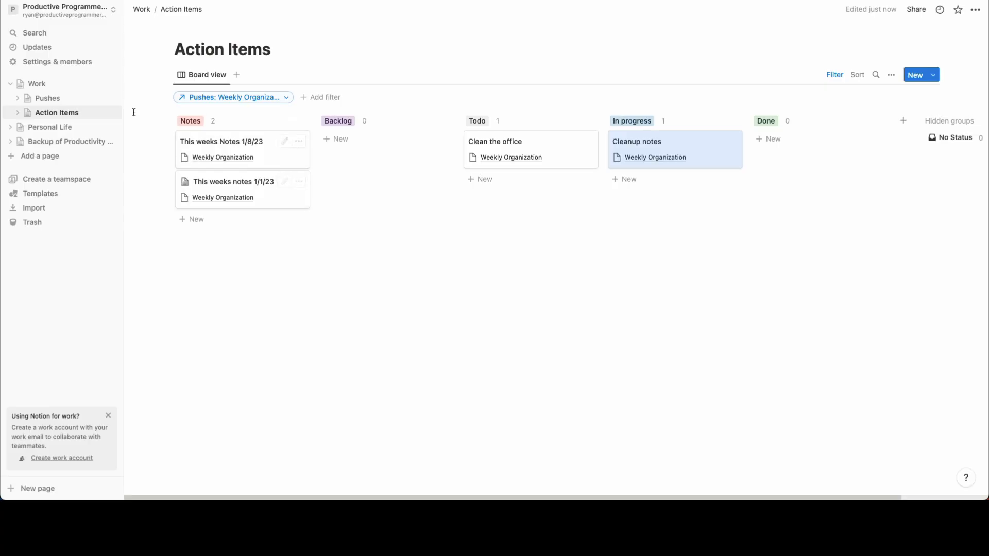
Open the Work Pushes table and set the Weekly Points of Coding to 1
left_click(66, 98)
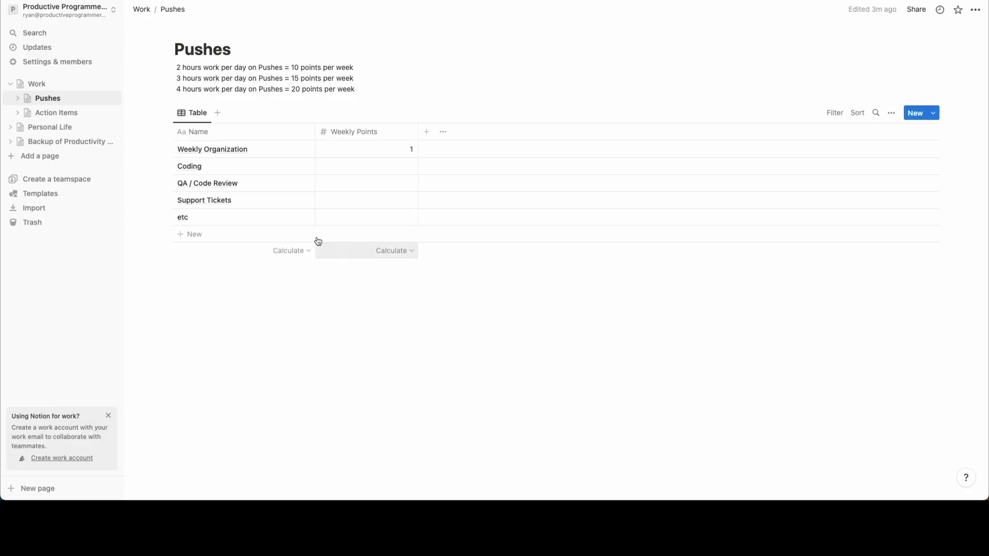
left_click(54, 112)
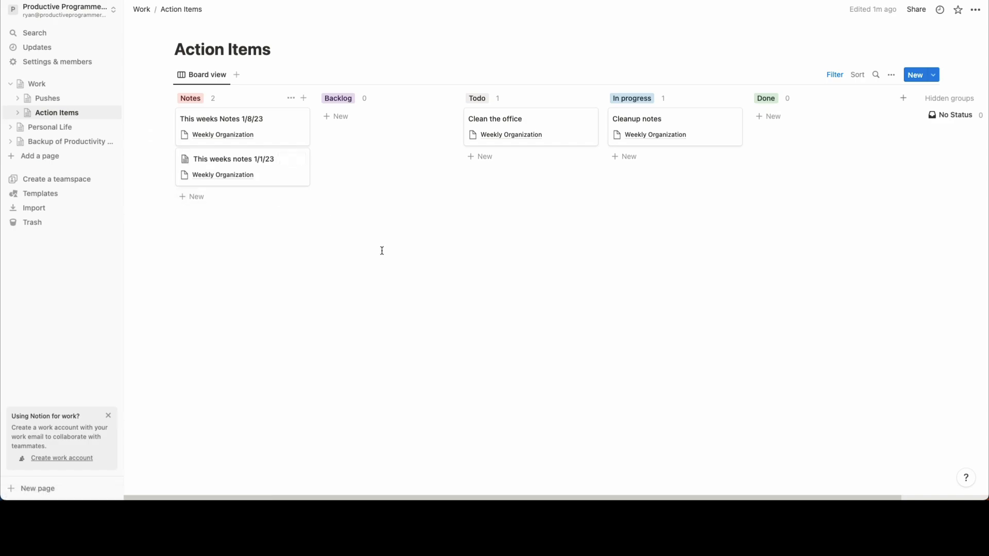
left_click(51, 98)
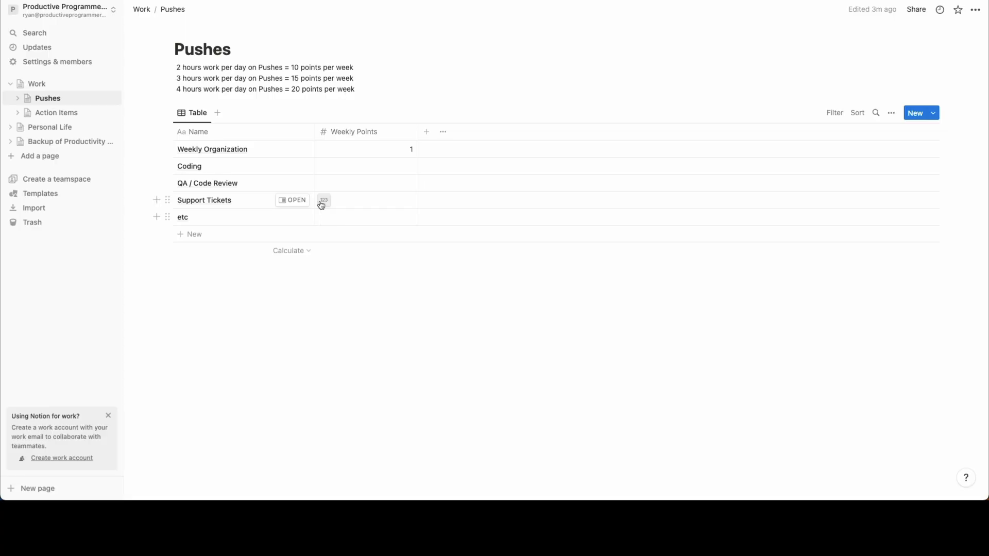
left_click(377, 168)
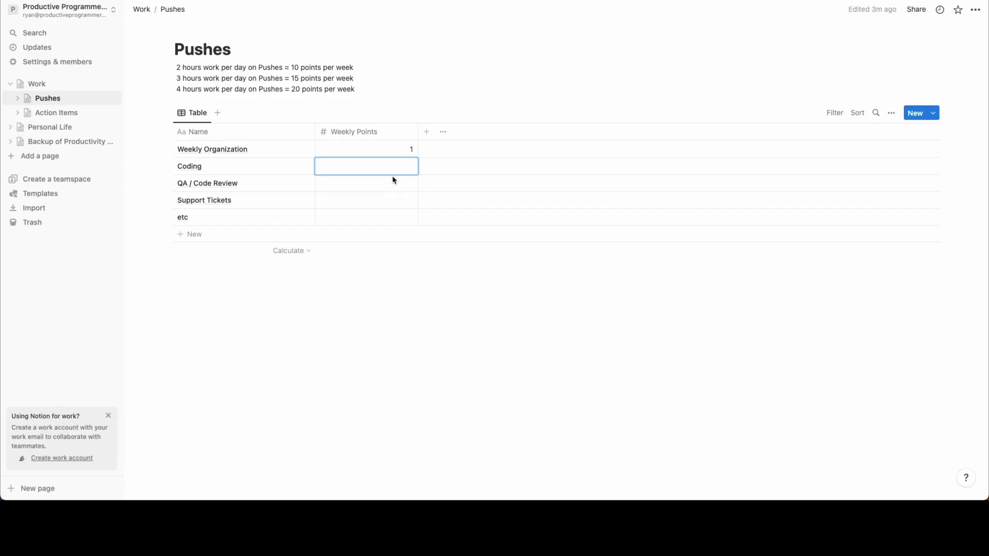
type("1")
key("Return")
Open the Work Action Items board and switch its Pushes filter from Weekly Organization to Coding
left_click(72, 111)
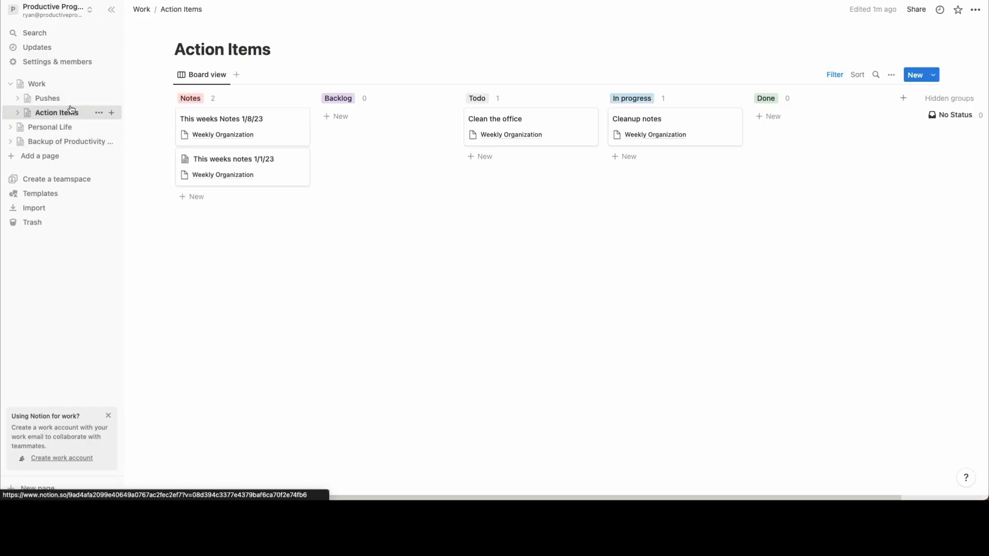
left_click(834, 75)
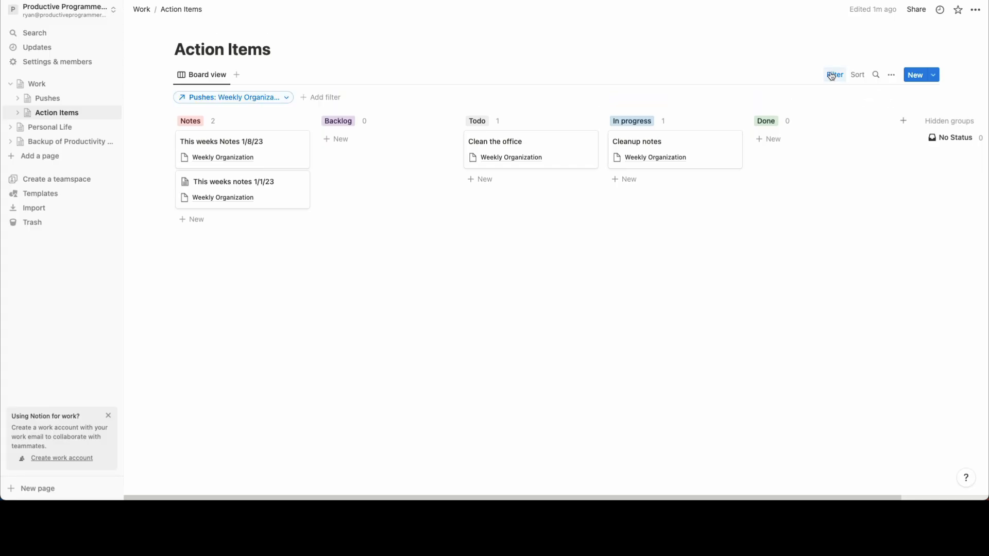
left_click(241, 101)
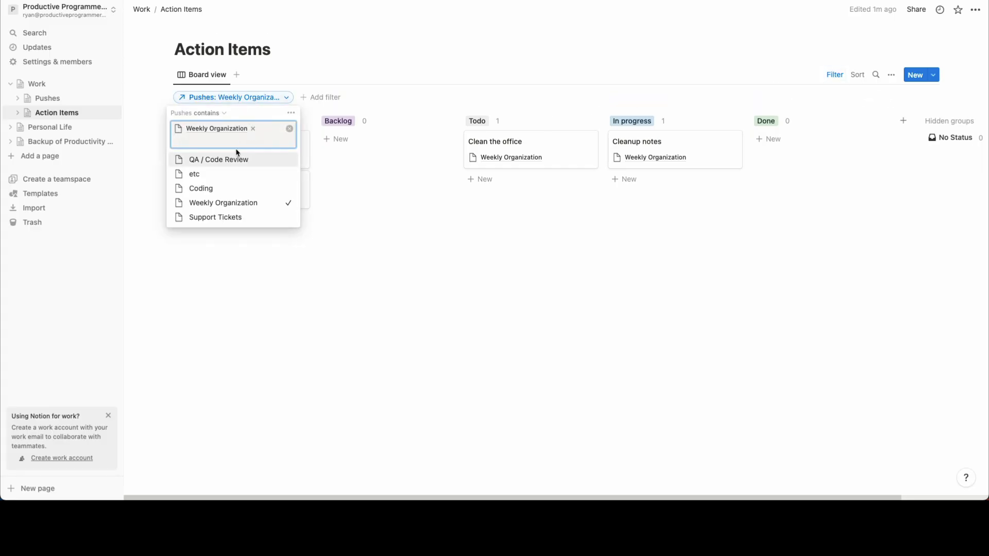
left_click(253, 128)
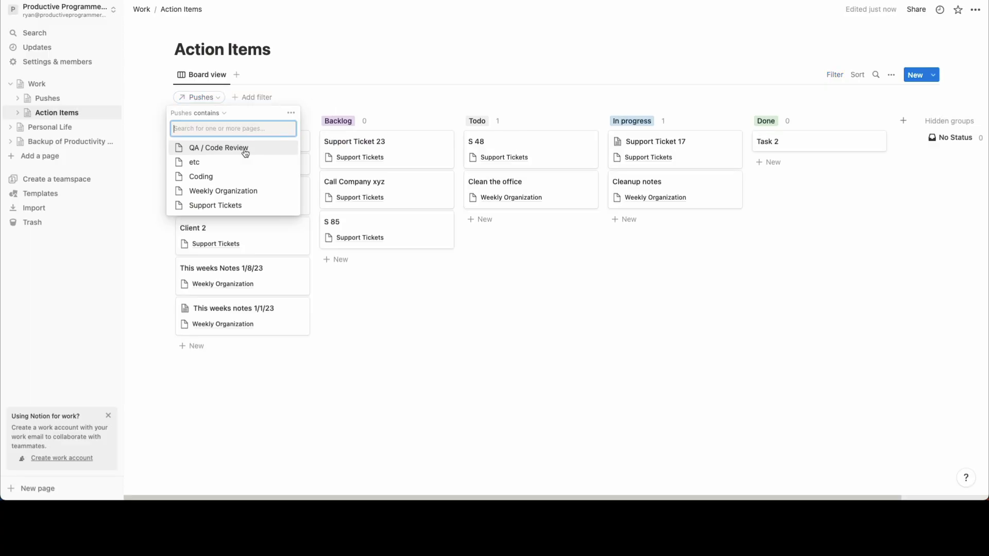
left_click(274, 177)
left_click(360, 226)
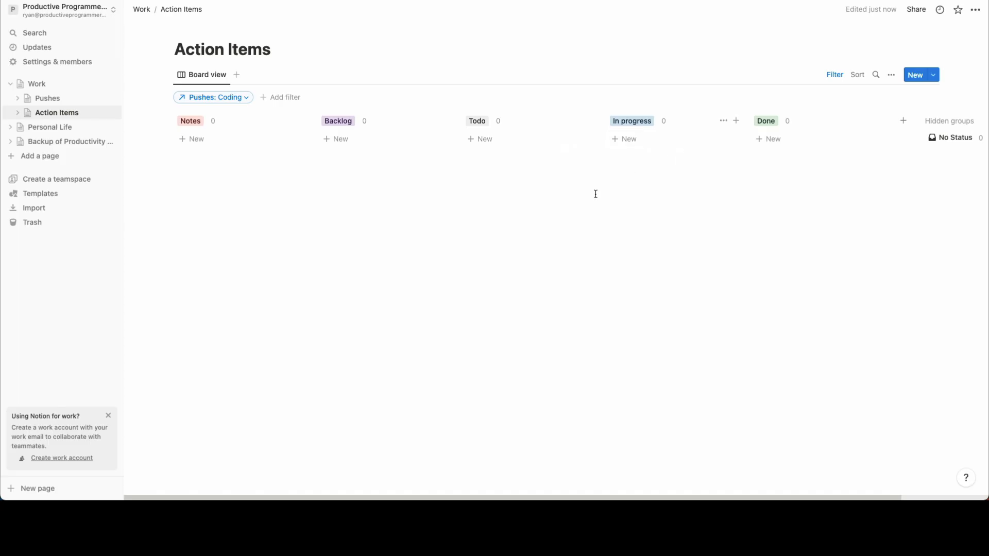
Add a "Side Project to Help Company" push to the Work Pushes table with 1 weekly point
left_click(52, 99)
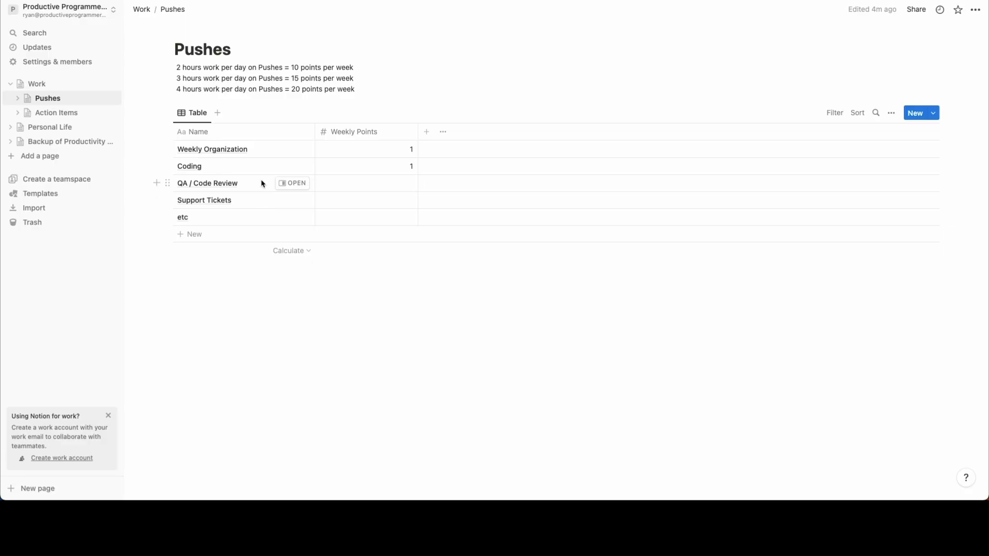
left_click(203, 235)
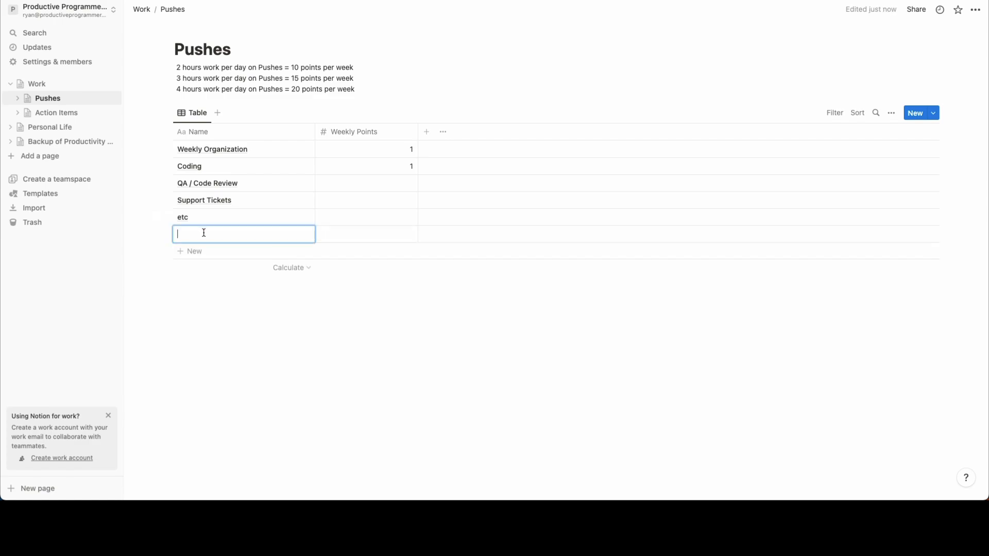
type("Side Project to Help Company")
key("Escape")
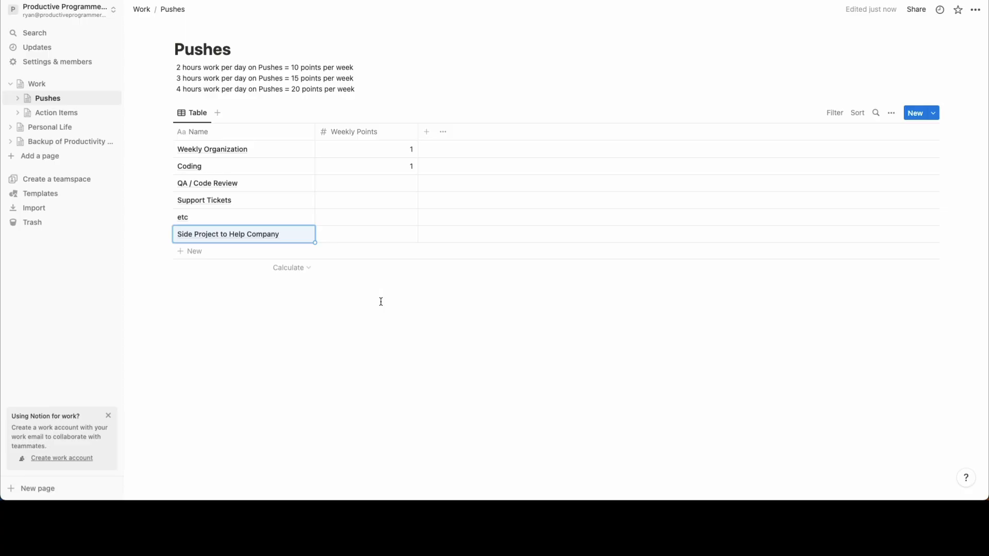
left_click(390, 237)
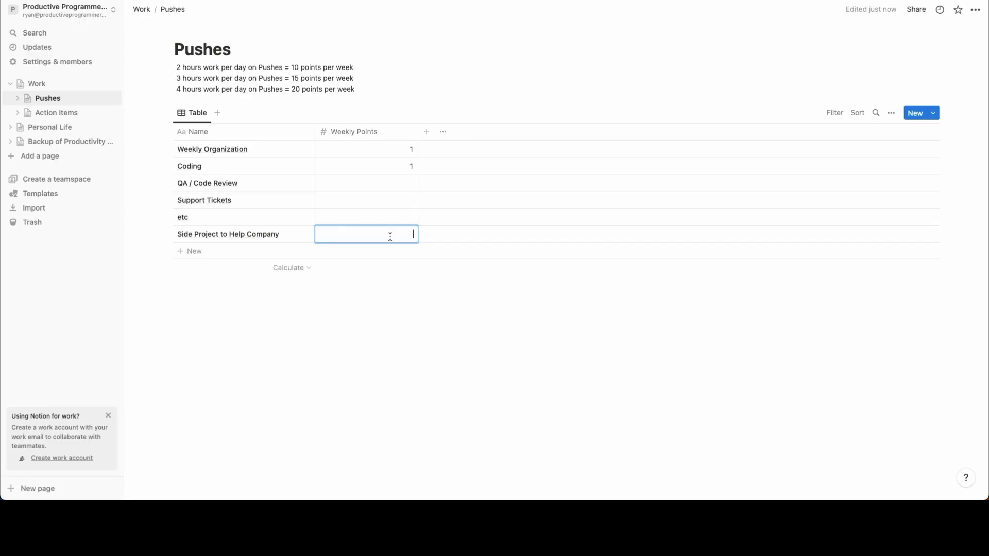
type("1")
key("Return")
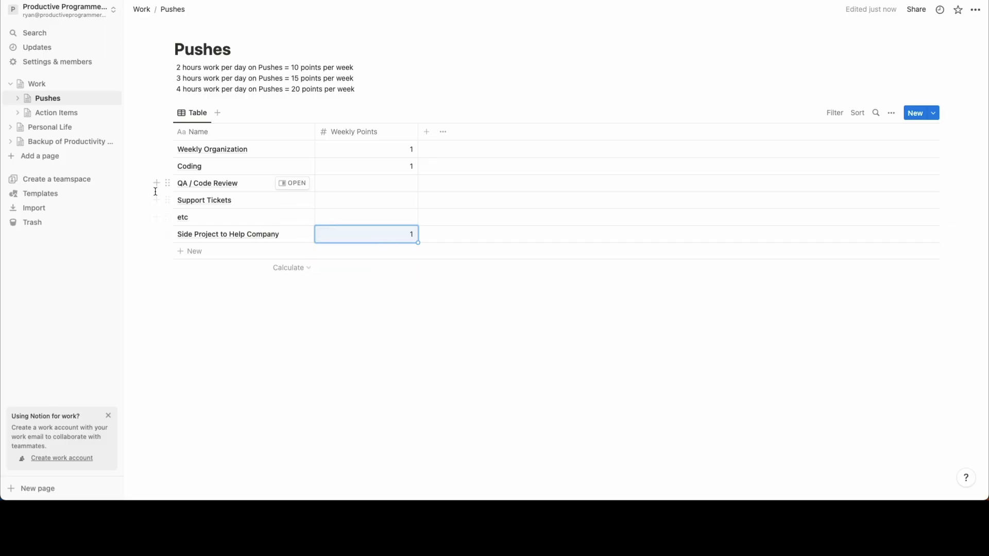
Filter the Work Action Items board by the "Side Project to Help Company" push instead of Coding
left_click(69, 113)
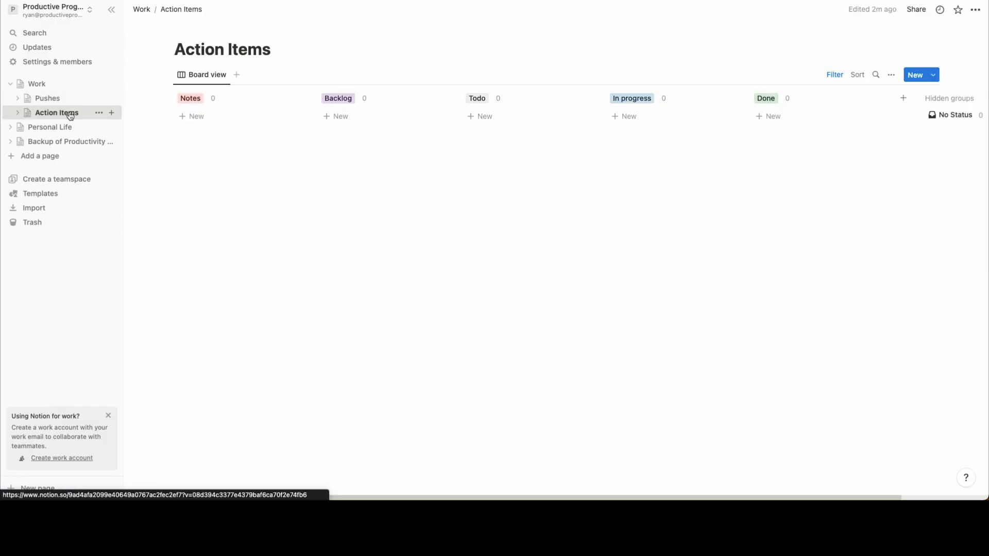
left_click(834, 74)
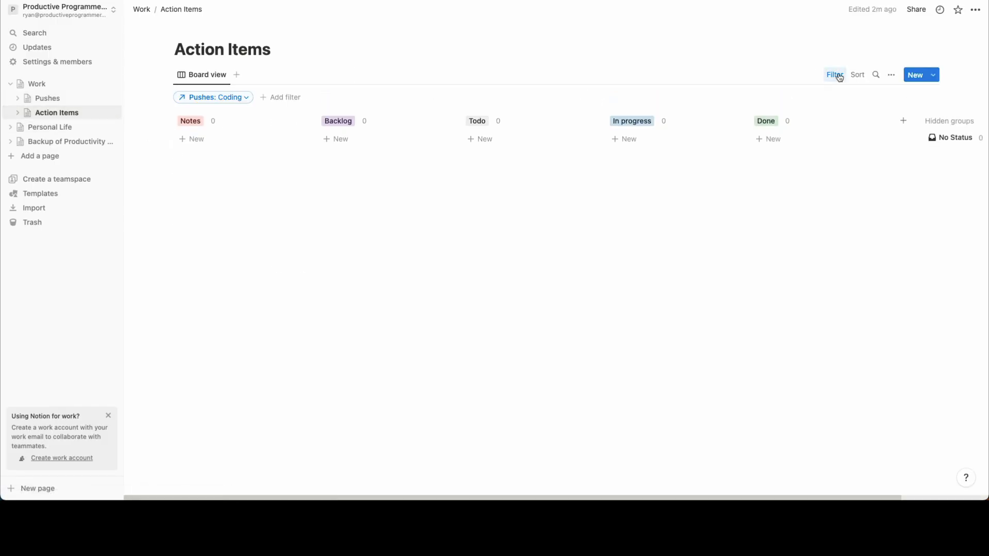
left_click(212, 98)
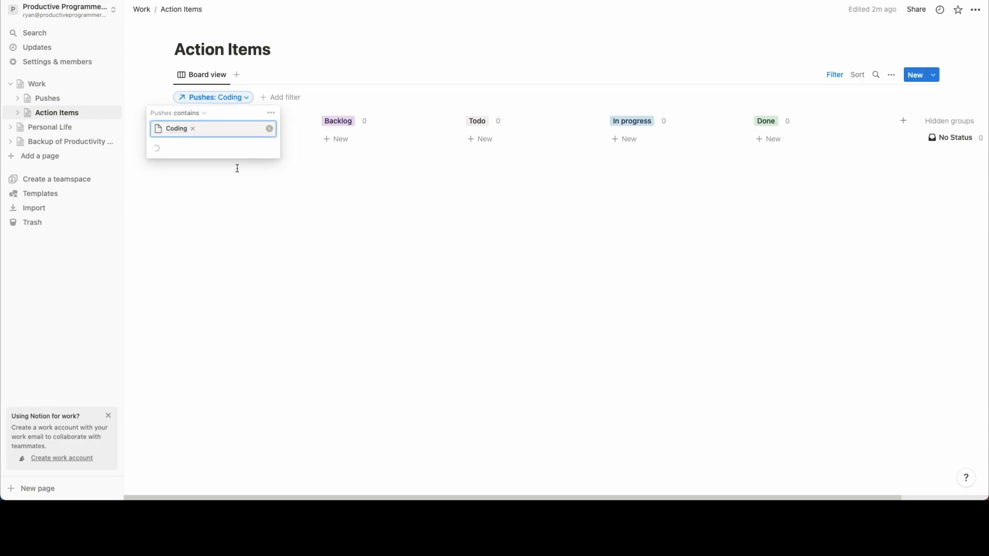
left_click(233, 163)
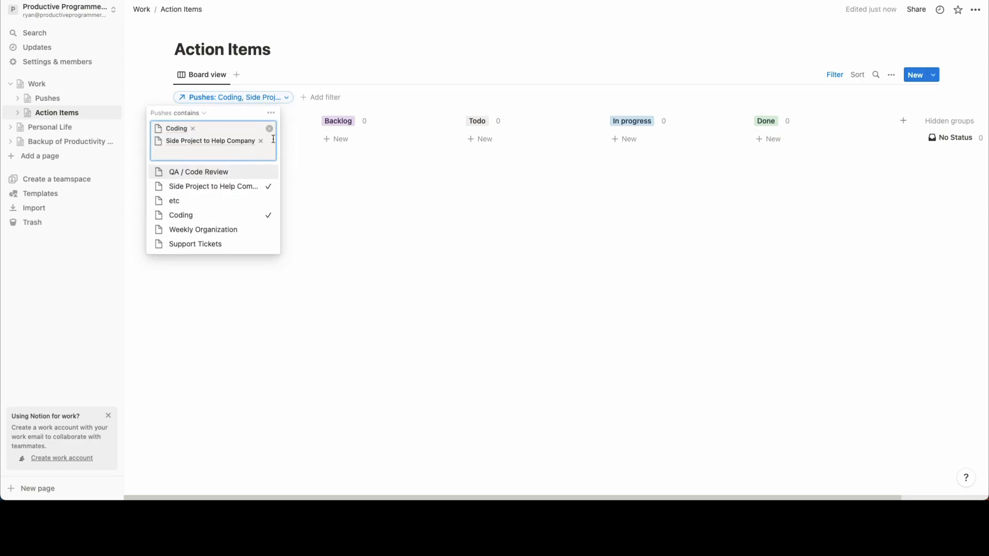
left_click(193, 128)
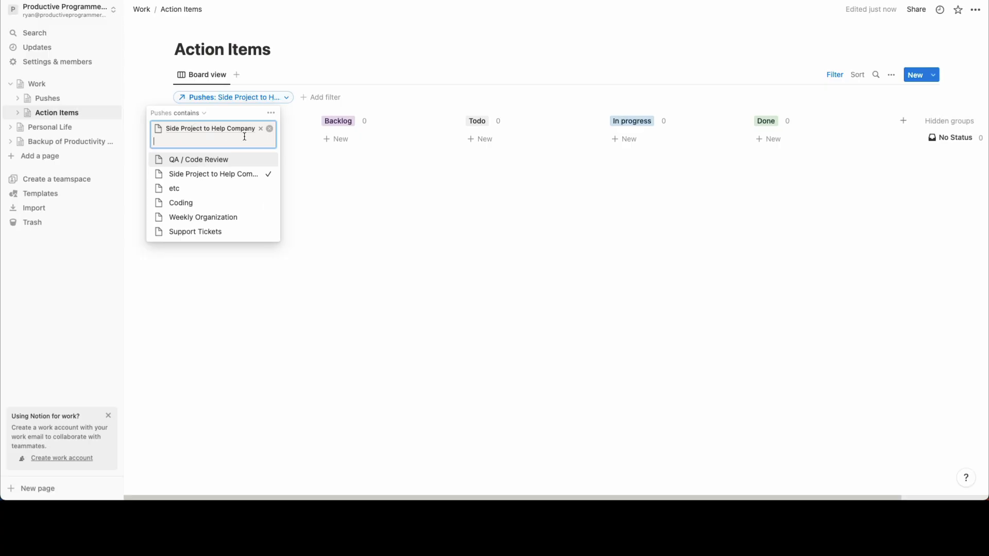
left_click(315, 170)
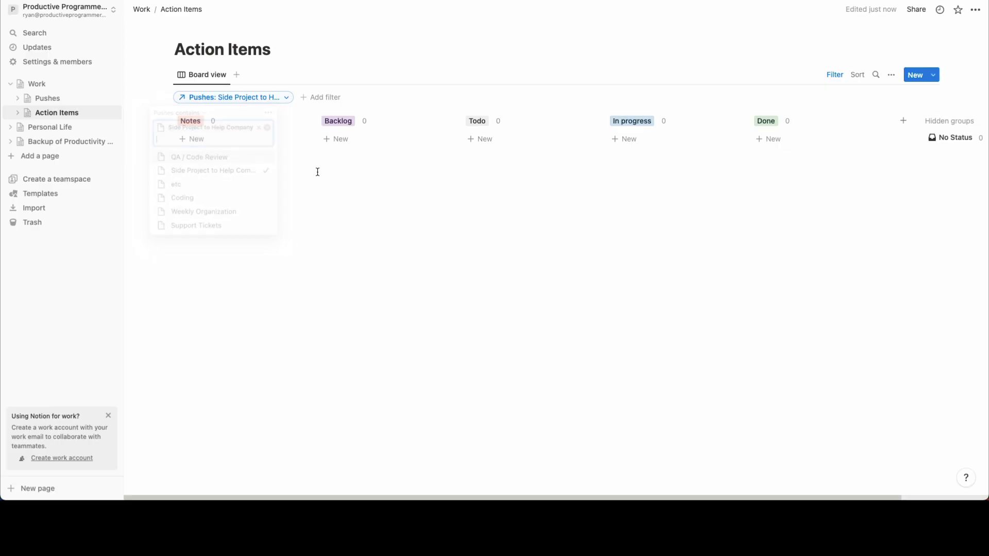
Add an "R & D" push to the Work Pushes table with 1 weekly point
left_click(45, 99)
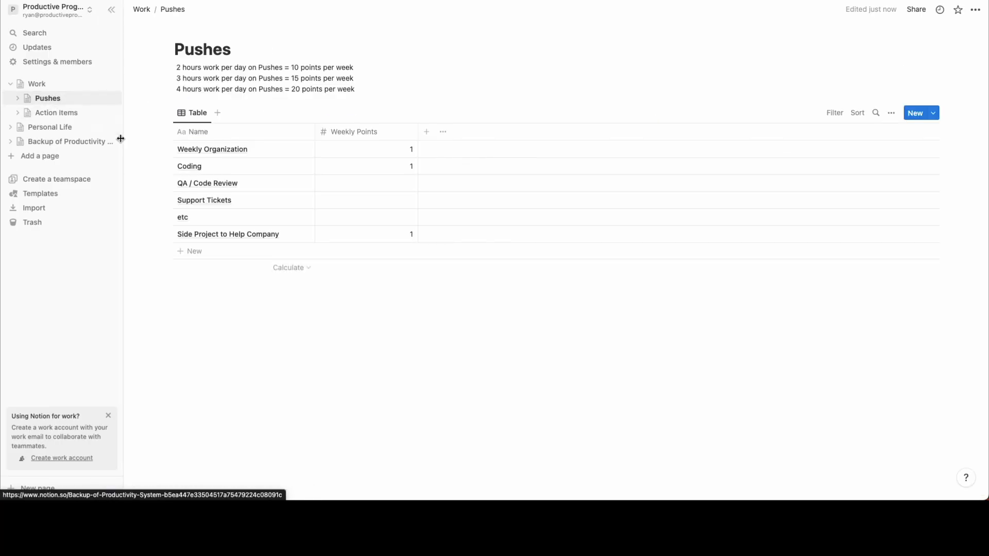
left_click(202, 251)
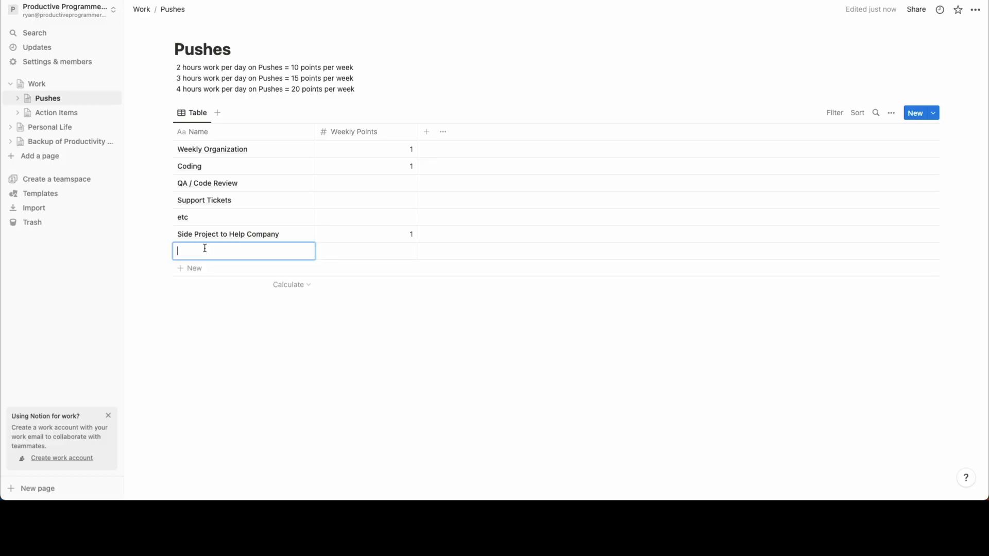
type("R &D")
key("Left")
key("Escape")
left_click(380, 251)
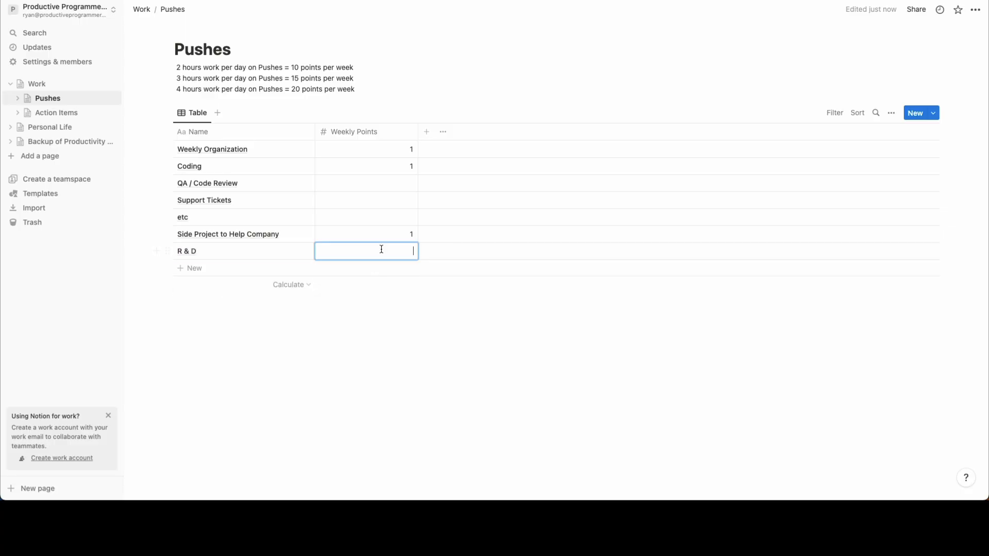
type("1")
key("Escape")
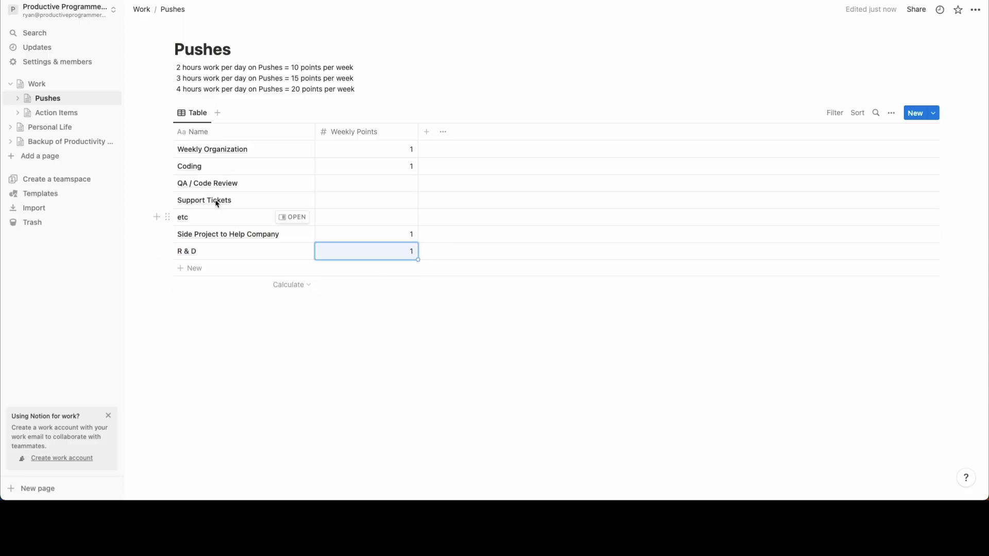
Set the Pushes filter of the Work Action Items board to R & D only
left_click(49, 112)
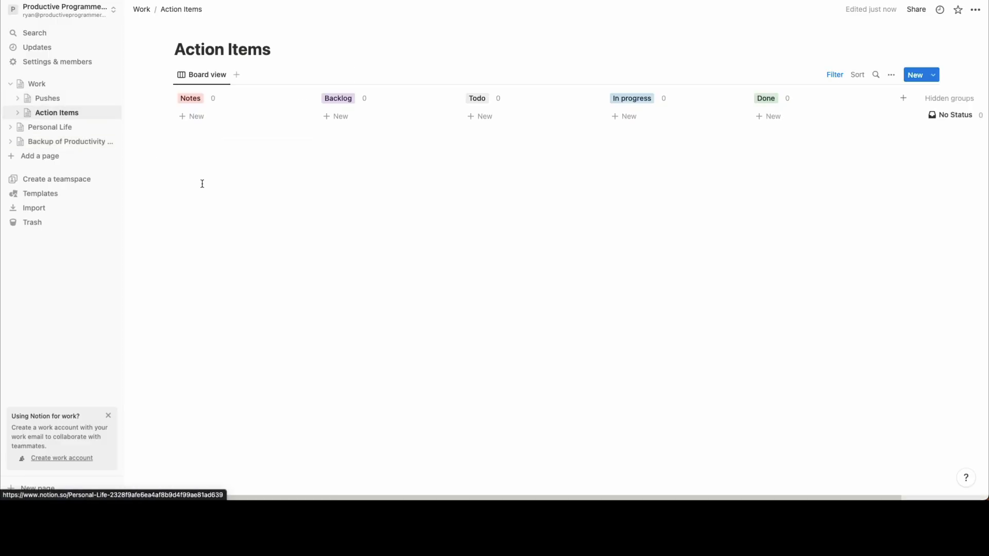
left_click(833, 74)
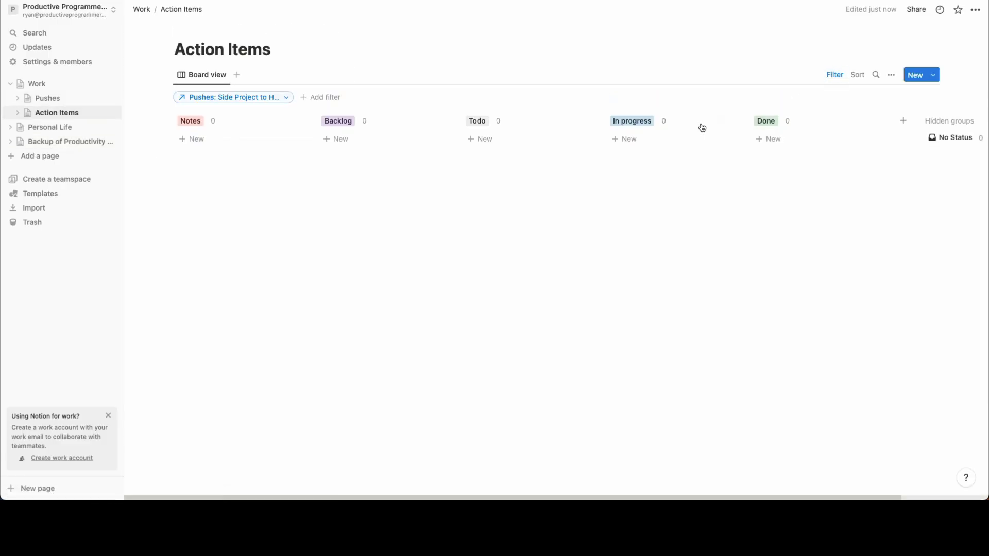
left_click(275, 99)
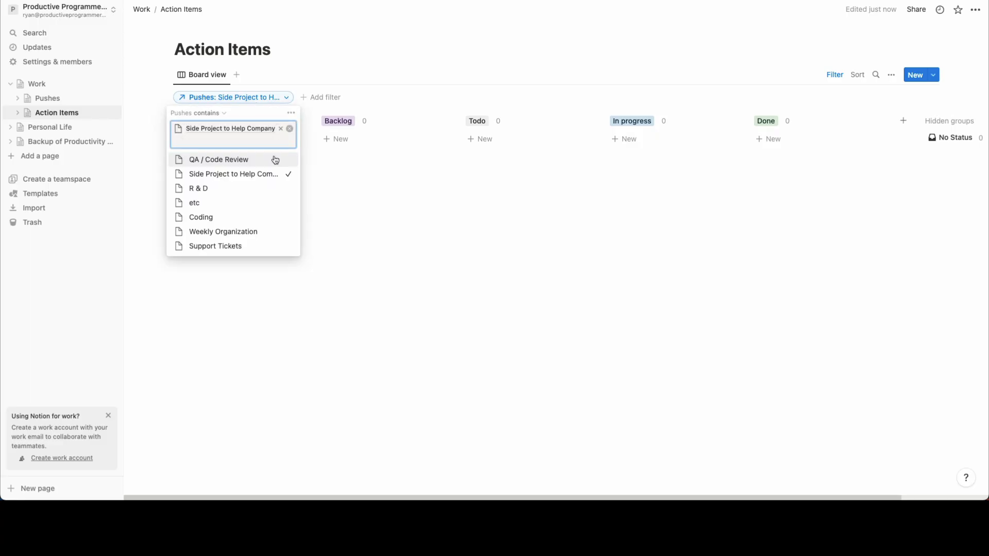
left_click(258, 189)
left_click(281, 129)
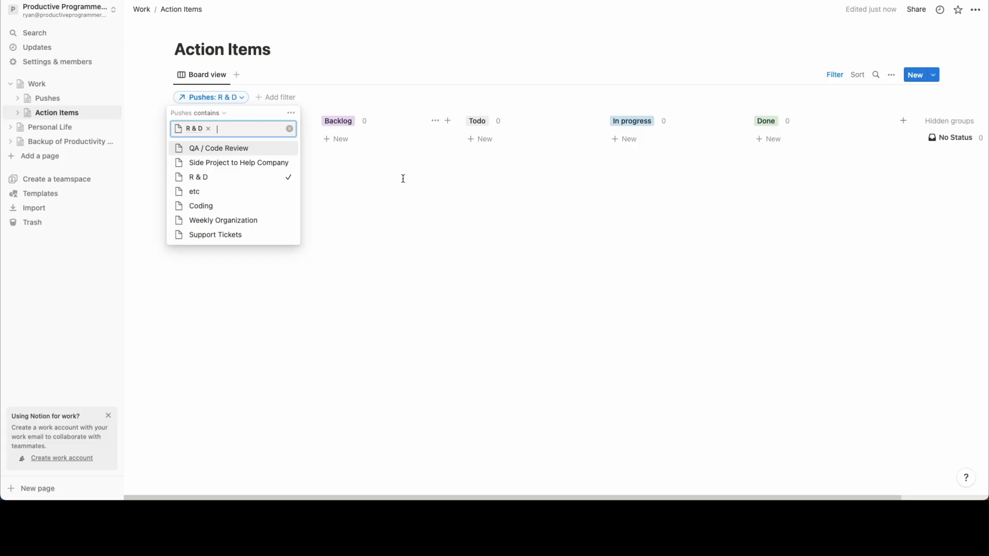
Add an "Integration with external system" card to Todo on the R & D board
left_click(489, 143)
type("Integra")
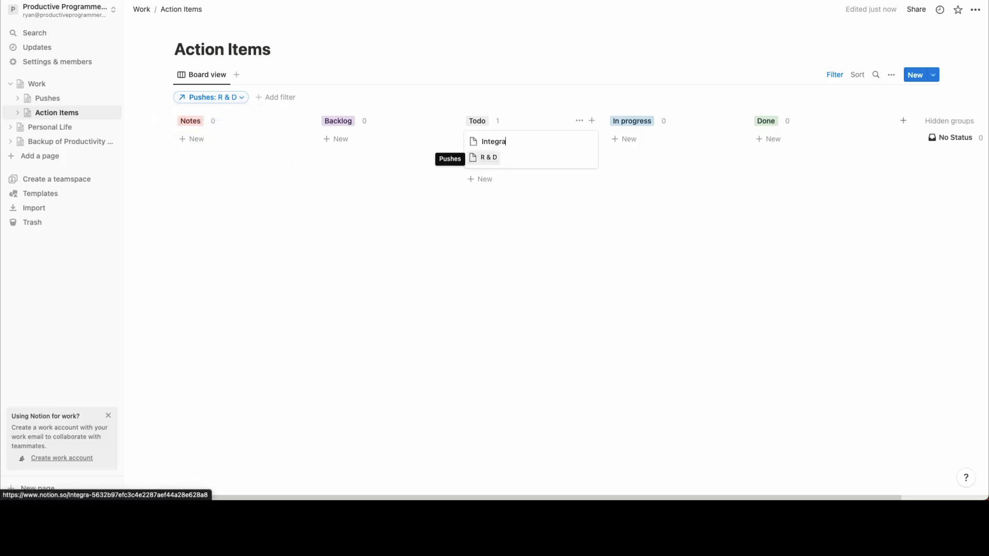
type("tion with exter")
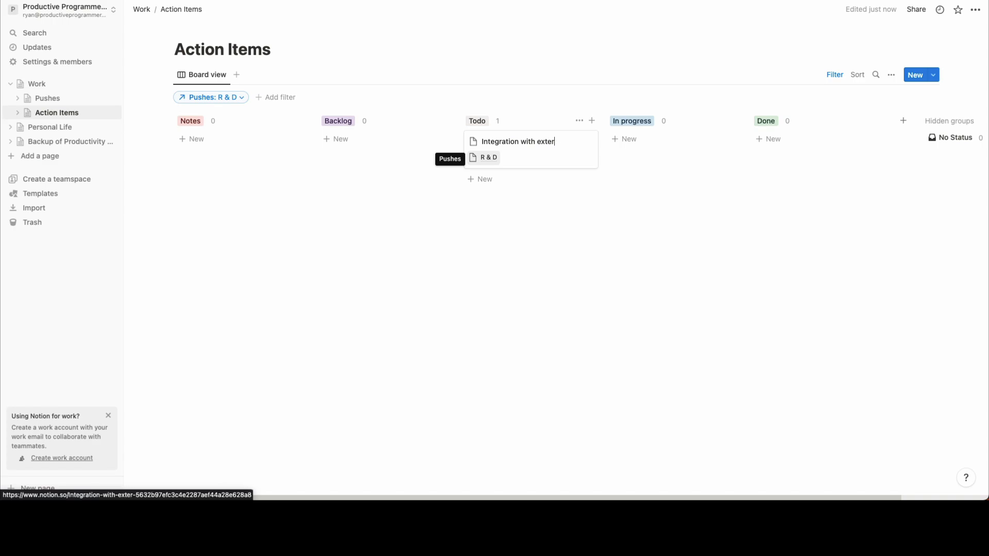
type("nal system")
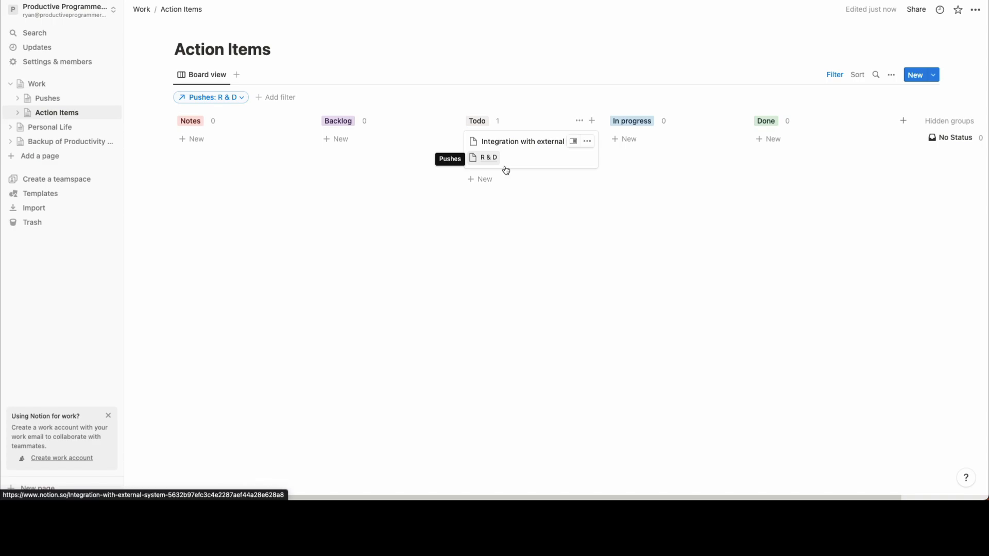
key("Return")
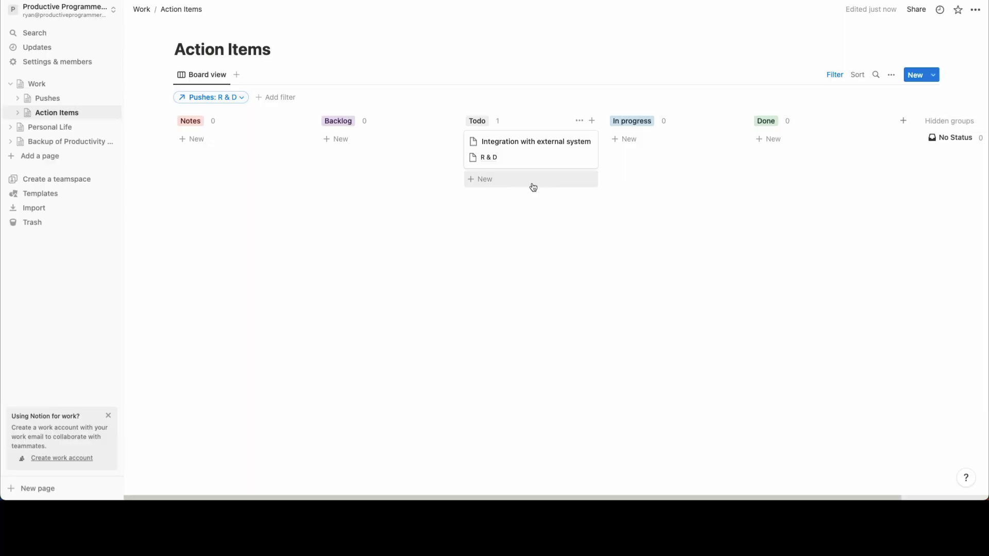
Add a "Will elastic search be good for our solution" card to Todo and move it to In progress
left_click(533, 187)
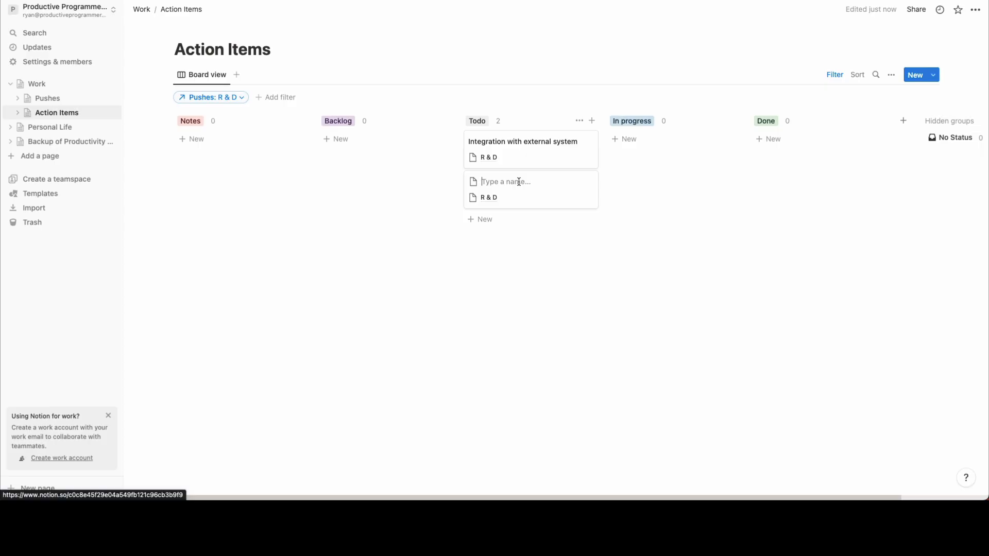
type("Will elas")
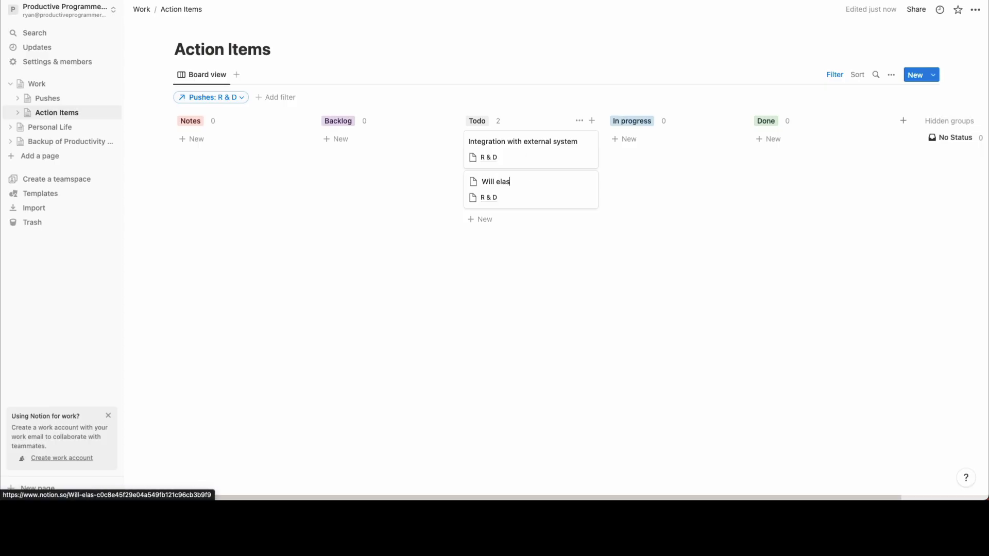
type("tic search be ")
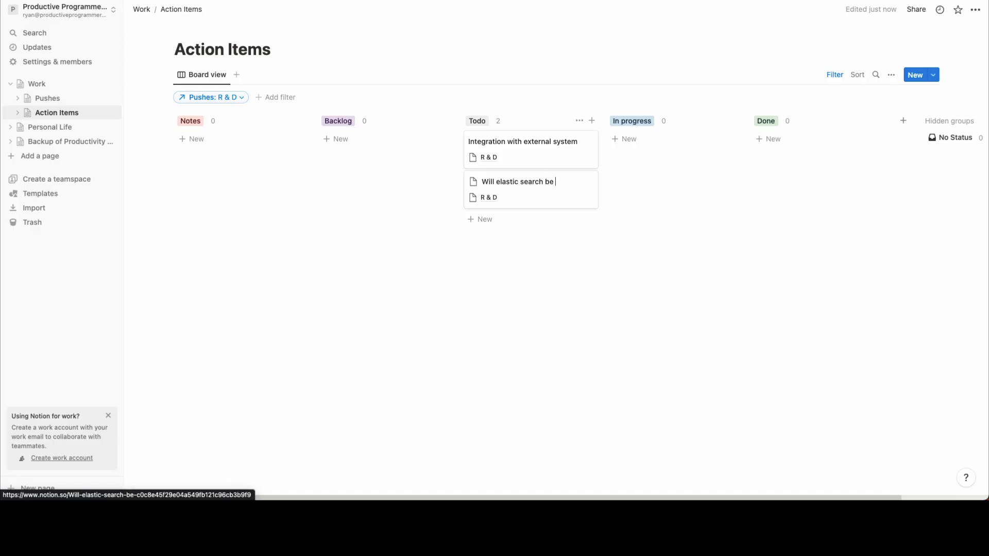
type("good for our s")
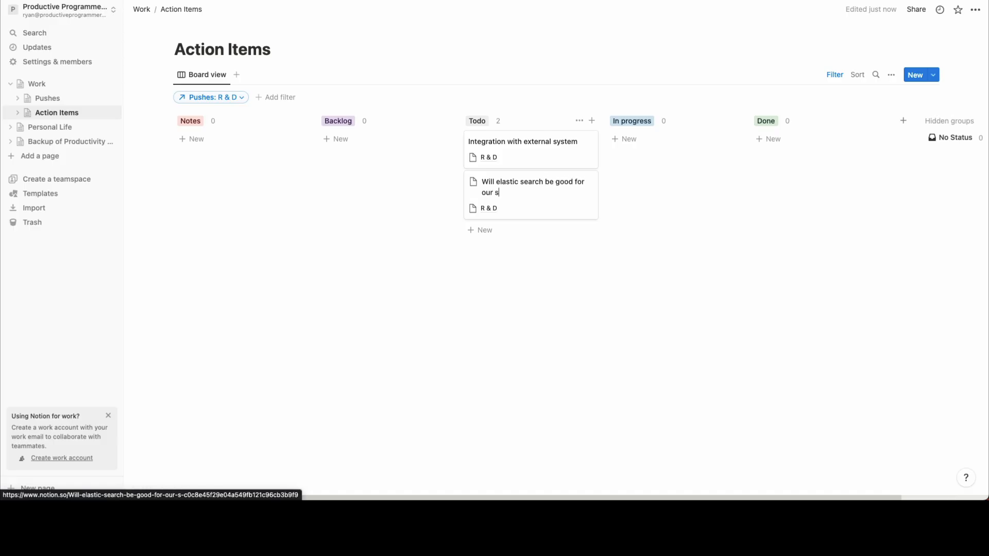
type("olution")
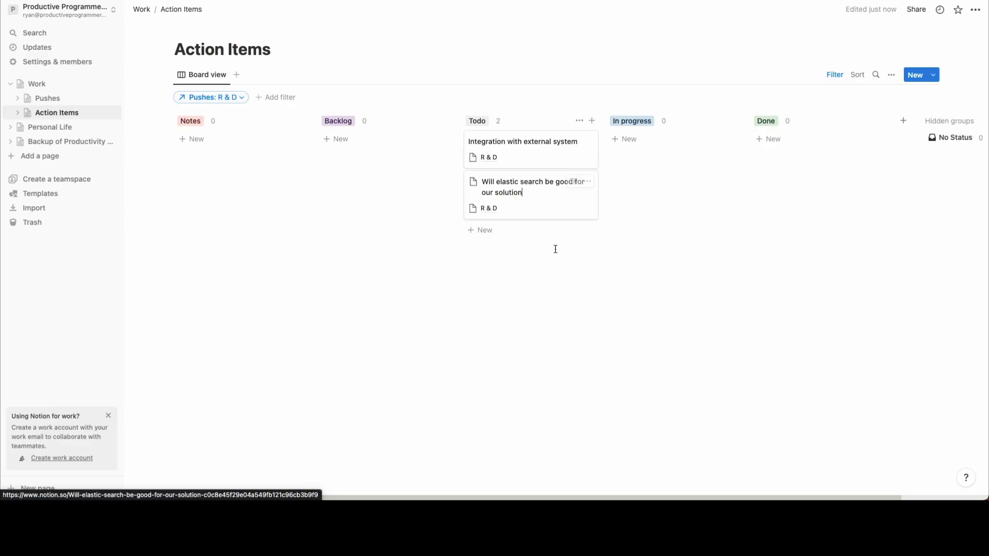
left_click(554, 249)
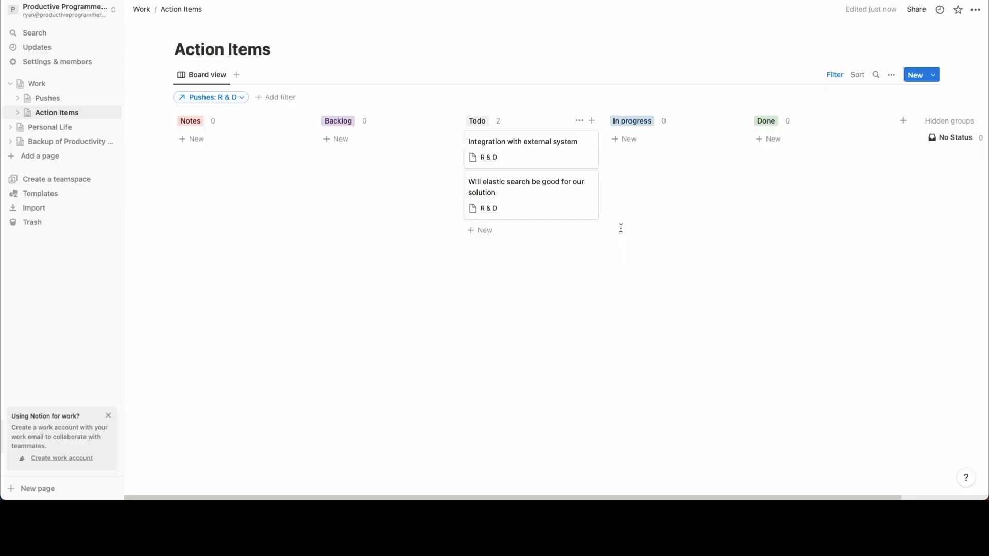
left_click_drag(532, 188, 661, 175)
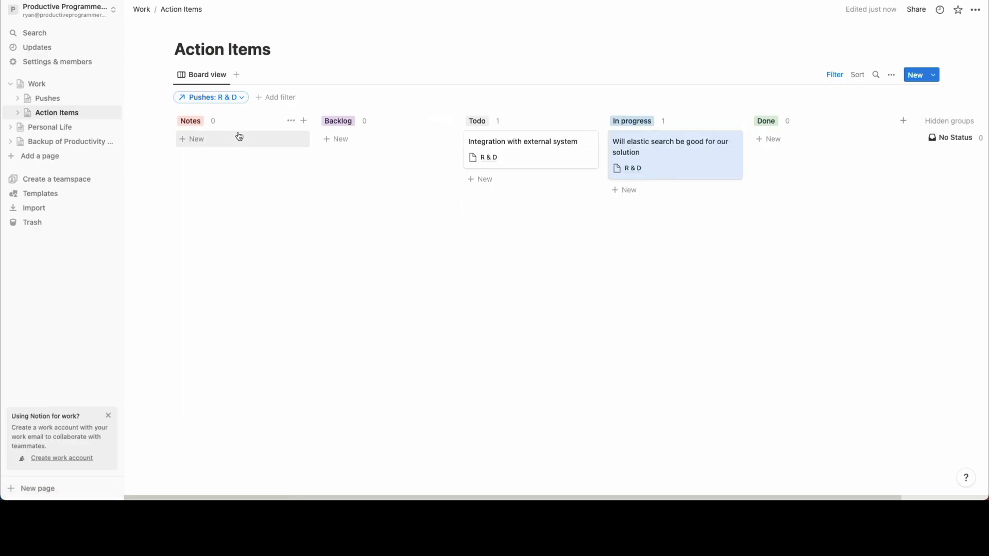
View the Action Items board under Personal Life, and return to the Pushes table under Work
left_click(50, 126)
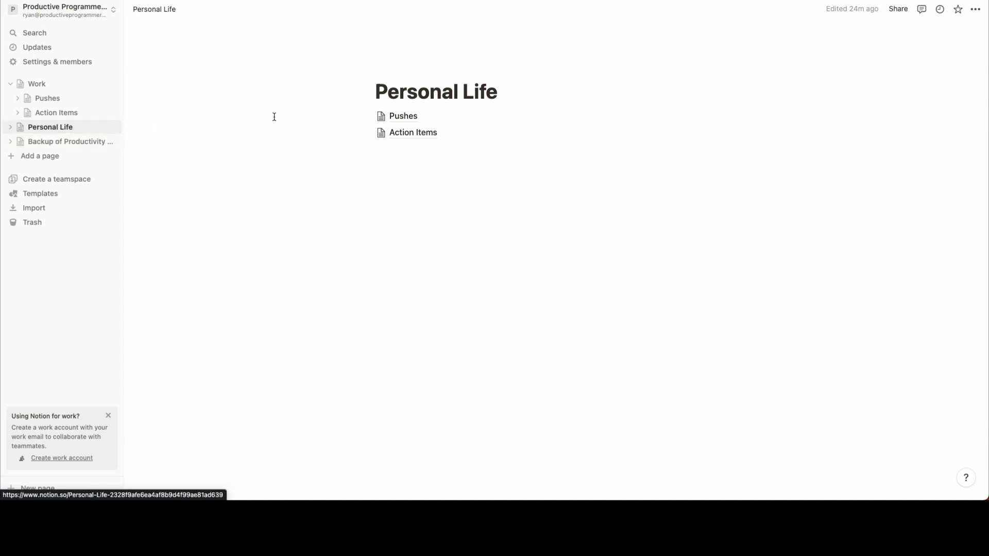
left_click(412, 133)
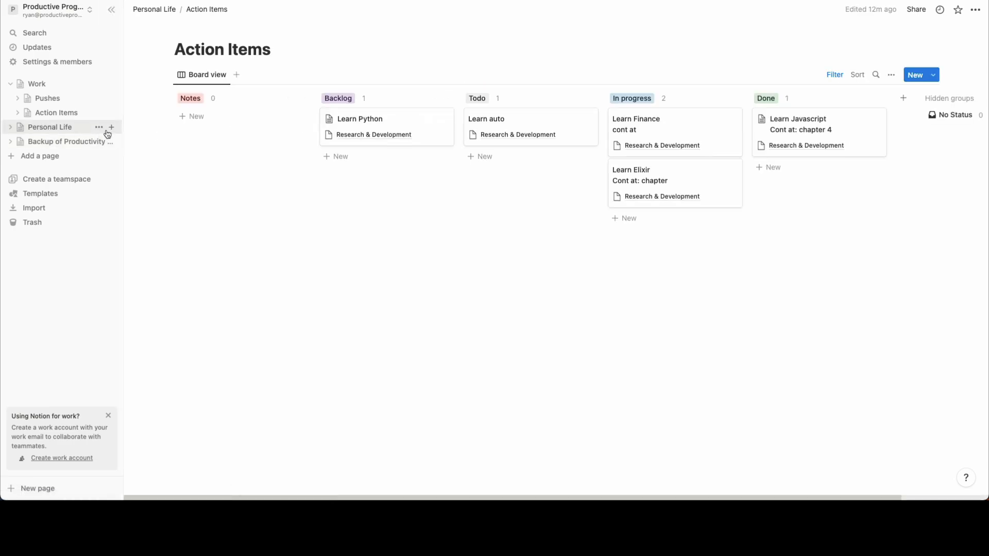
left_click(48, 98)
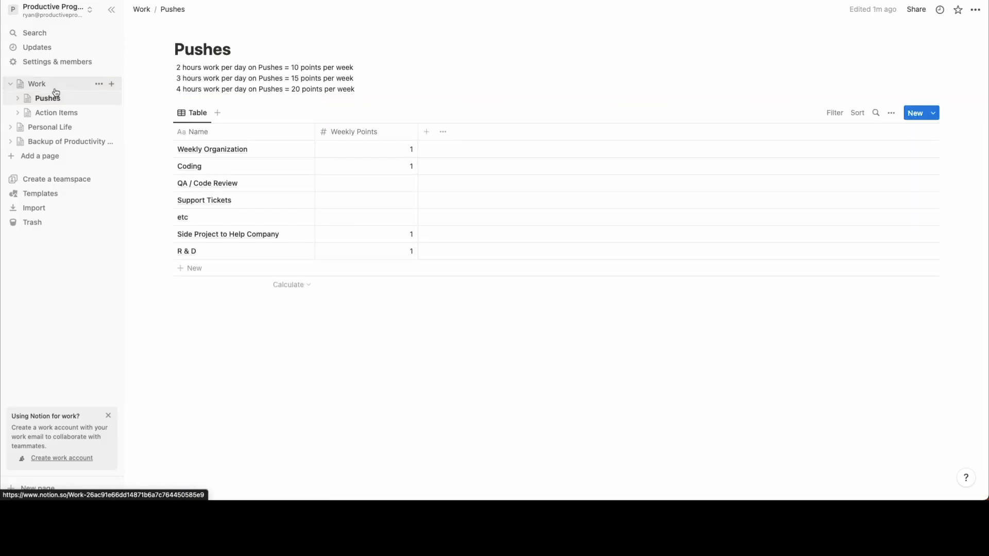
left_click(56, 86)
left_click(55, 99)
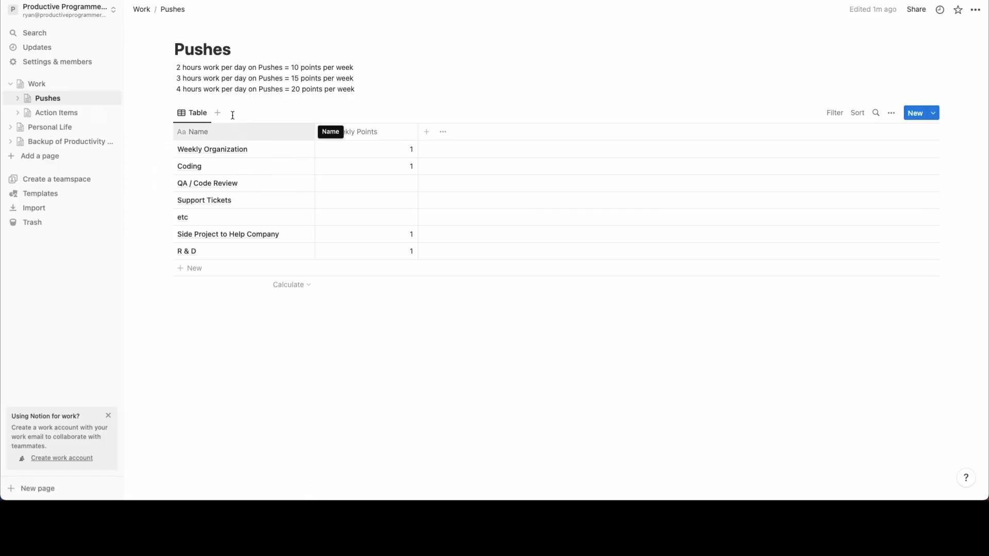
Set the weekly points of the Coding push to 2 and of QA / Code Review to 1
left_click(408, 171)
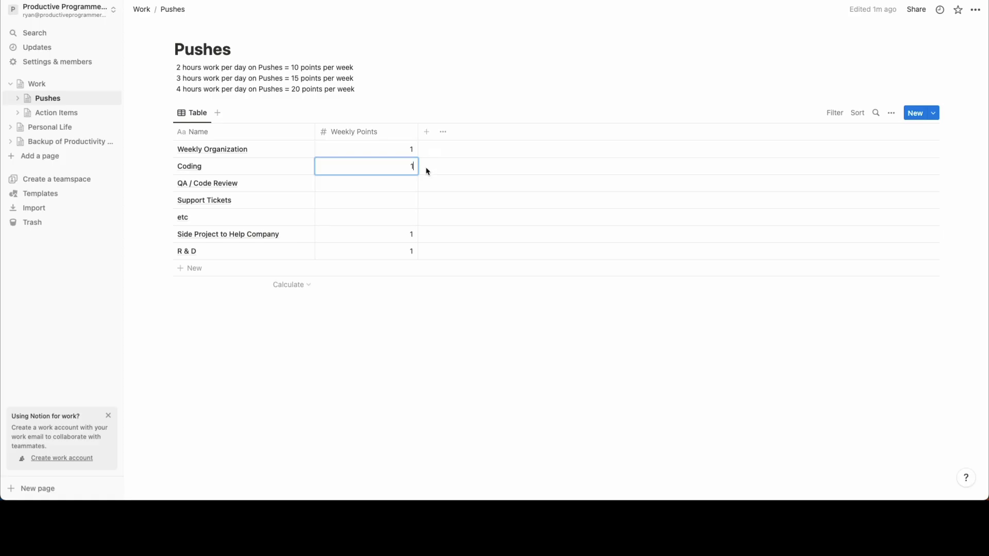
key("BackSpace")
left_click(399, 186)
type("1")
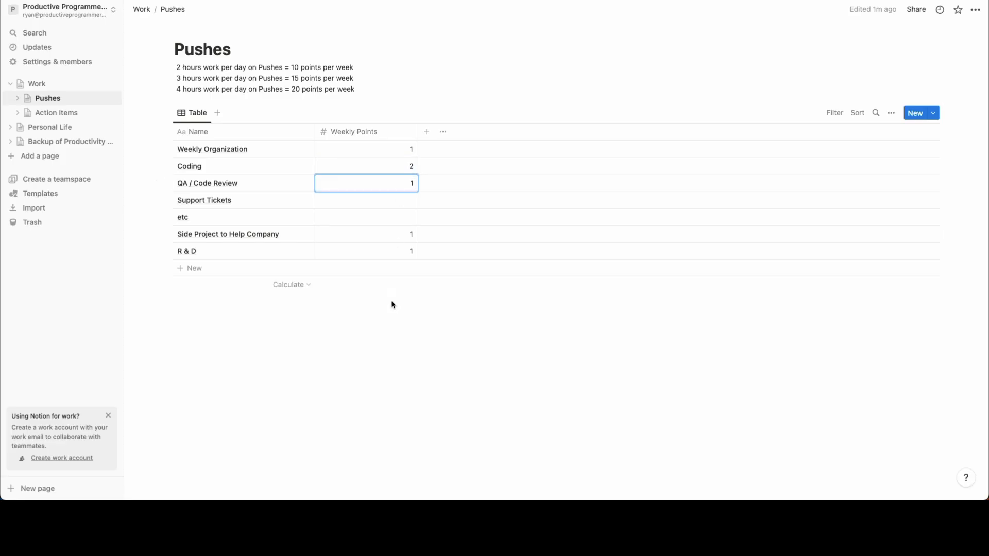
key("Escape")
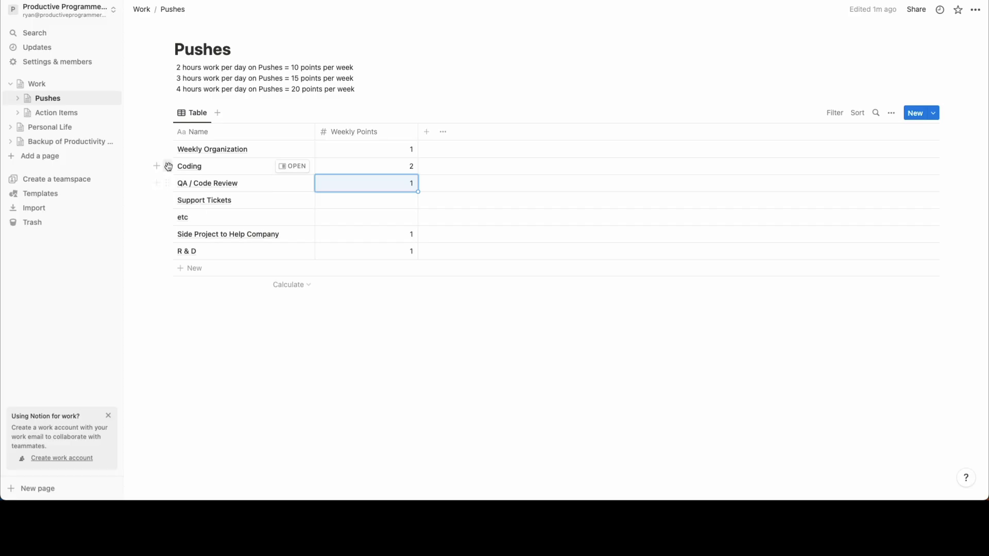
Reorder the Work pushes so Coding comes first and Weekly Organization sits between Side Project to Help Company and R & D
left_click_drag(167, 165, 166, 145)
mouse_move(170, 184)
left_mouse_down()
mouse_move(168, 161)
mouse_move(168, 222)
mouse_move(169, 195)
left_mouse_up()
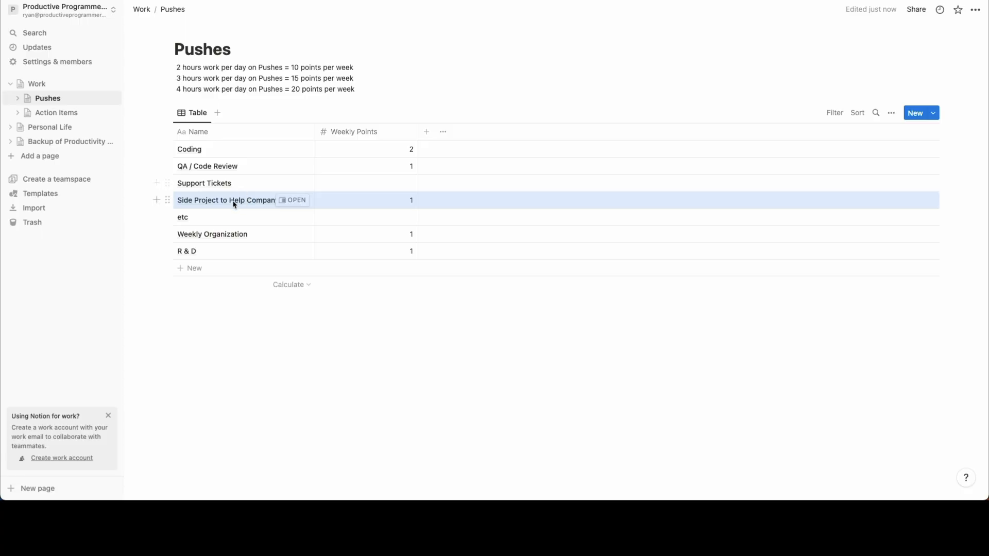
left_click_drag(168, 200, 169, 218)
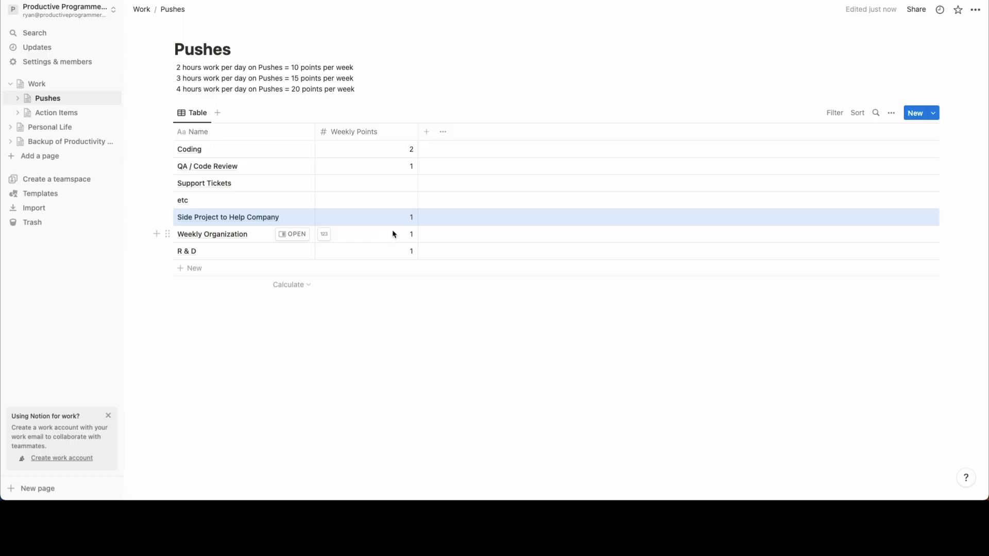
Give the Support Tickets push 1 weekly point, and raise it to 3
left_click(402, 183)
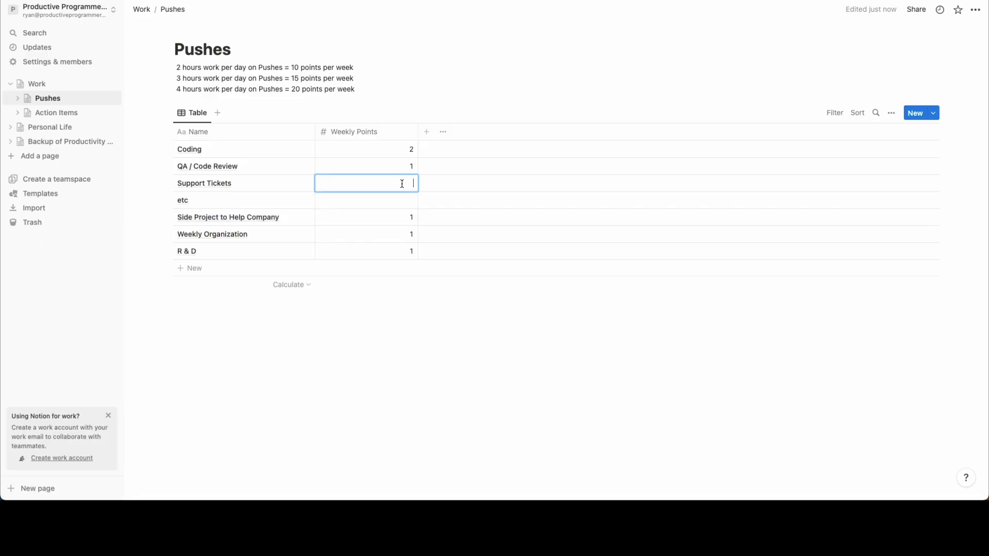
type("1")
key("Return")
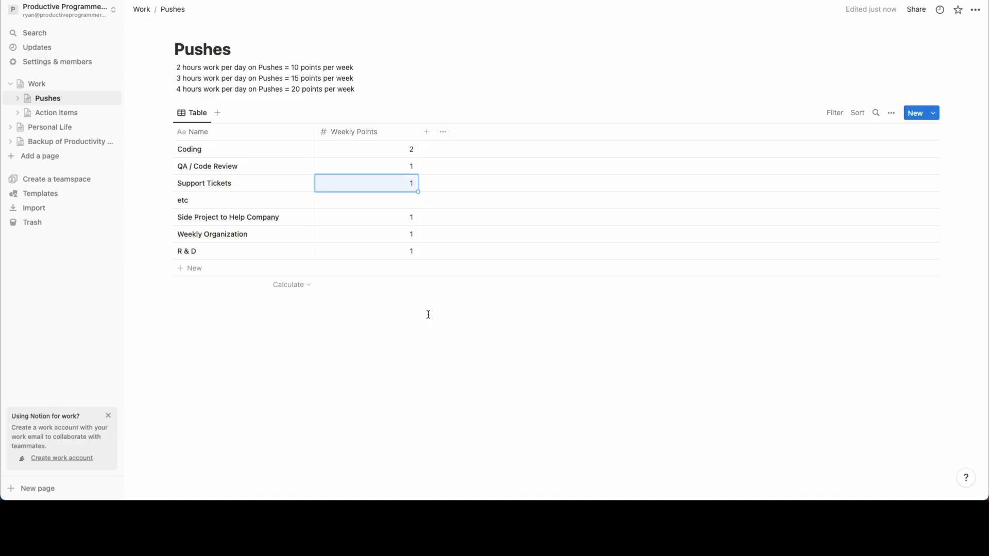
left_click(410, 184)
key("BackSpace")
type("3")
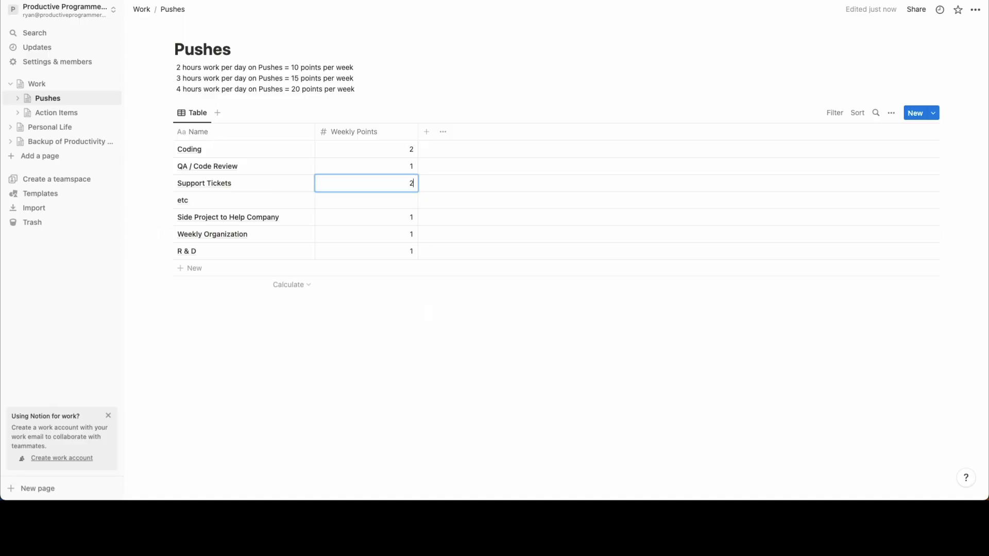
key("Return")
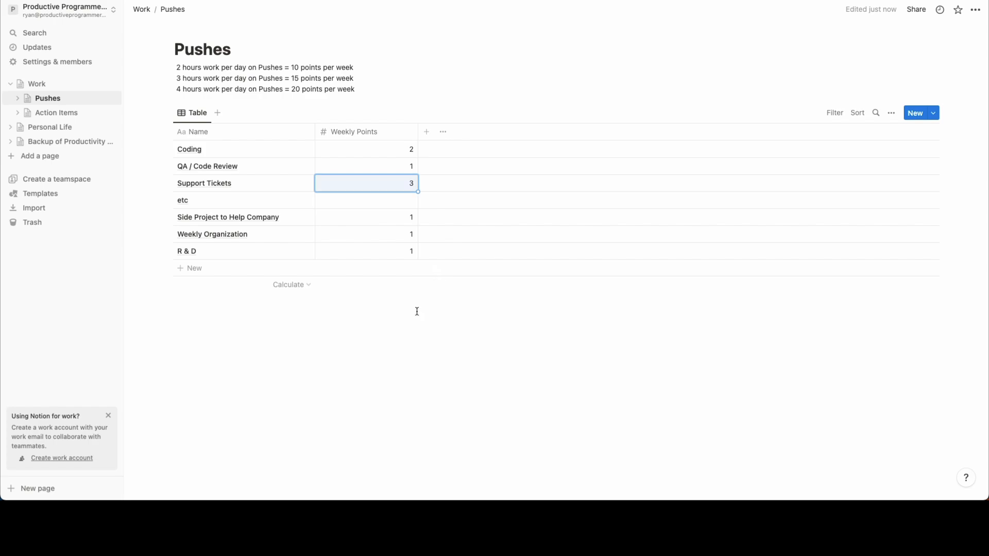
Set the weekly points of the Support Tickets push to 5
left_click(415, 186)
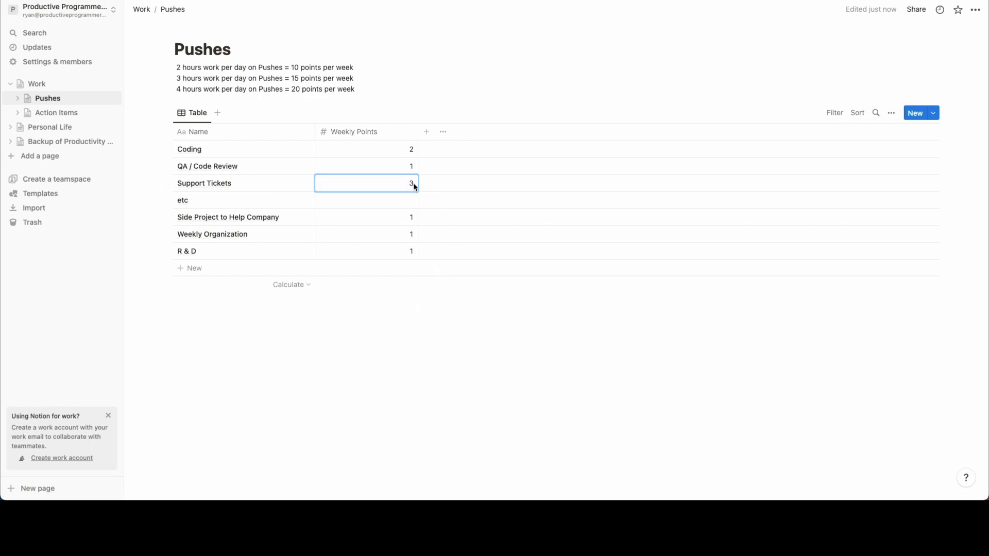
key("BackSpace")
type("5")
key("Return")
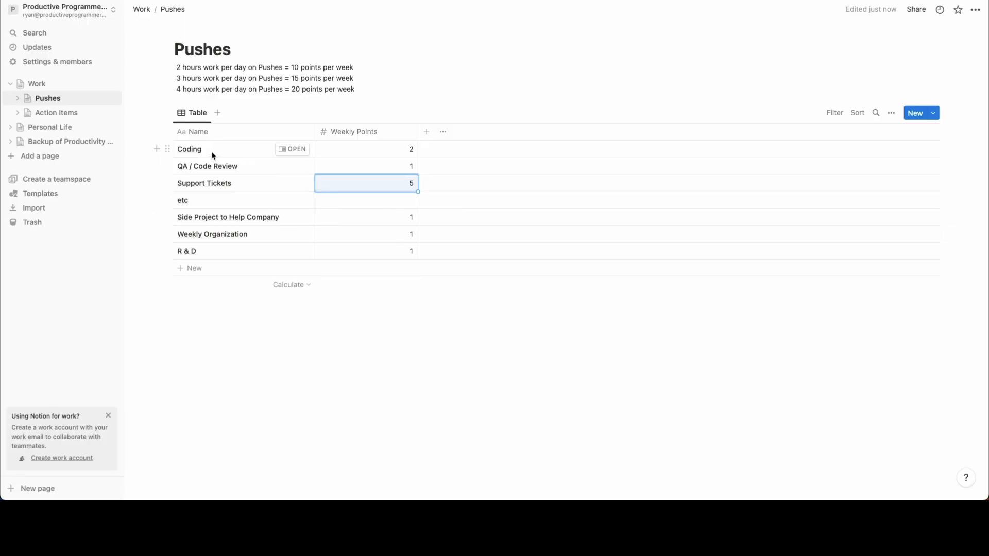
Set the weekly points of the QA / Code Review push to 2 and of Coding to 3
left_click(406, 165)
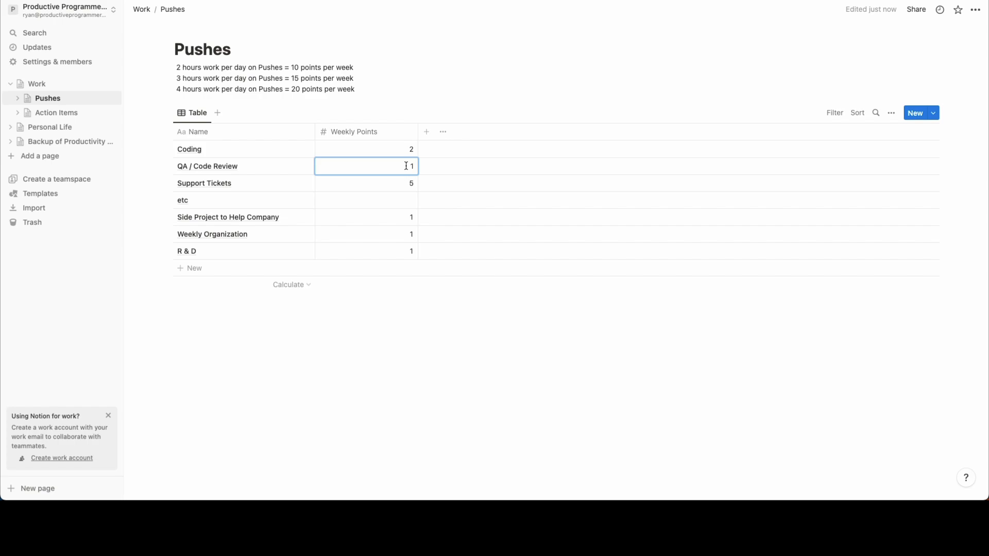
key("BackSpace")
type("2")
key("Return")
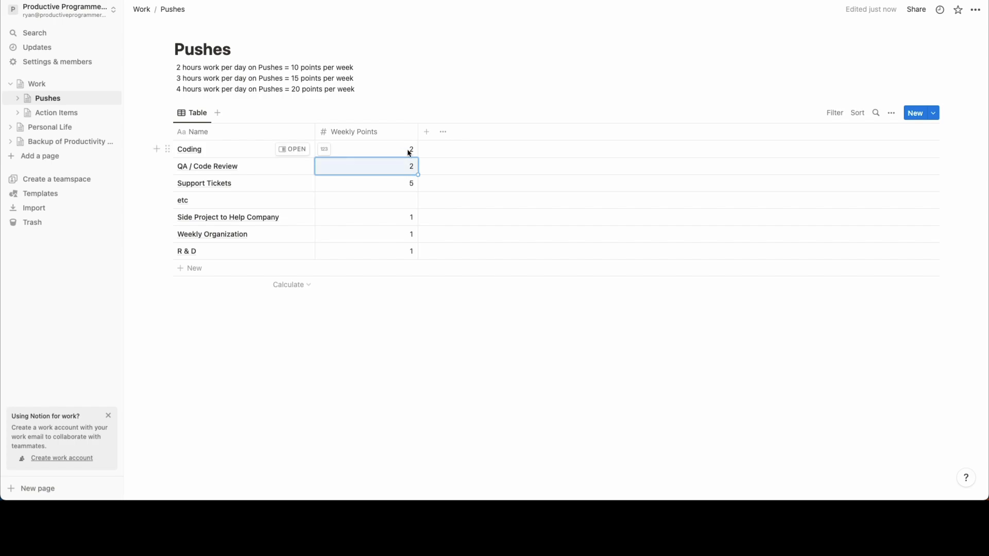
left_click(409, 151)
key("BackSpace")
type("3")
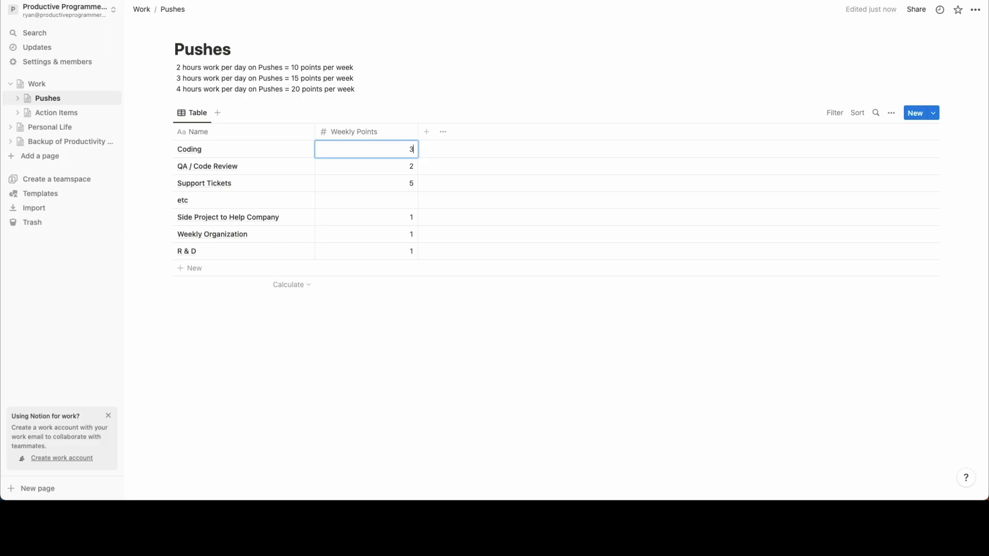
key("Return")
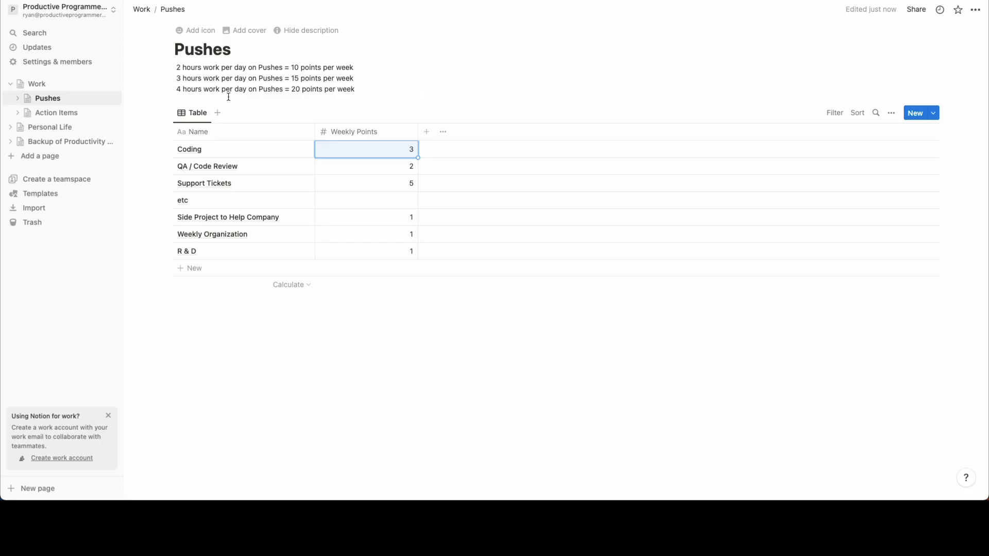
Check the Work Action Items board and go back to the Work Pushes table
left_click(57, 113)
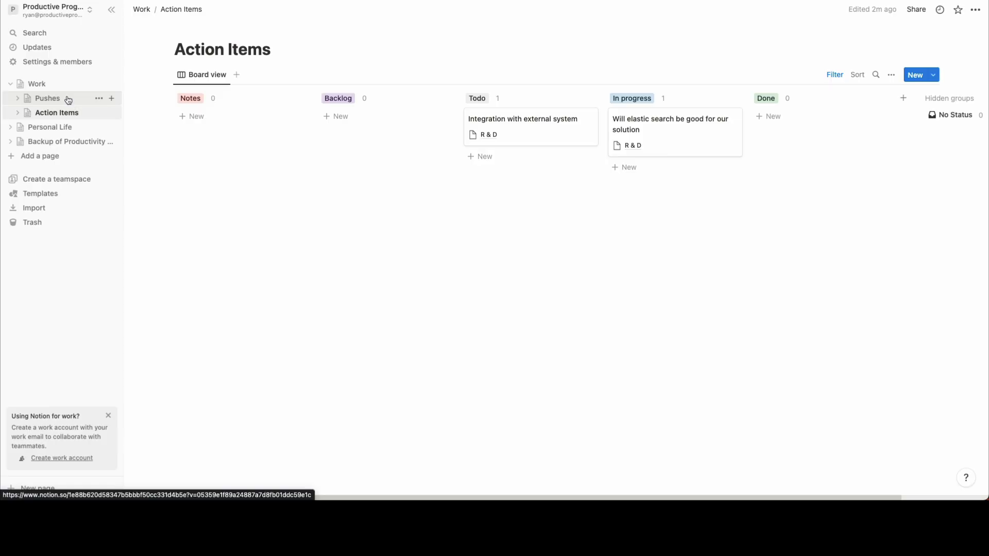
left_click(68, 100)
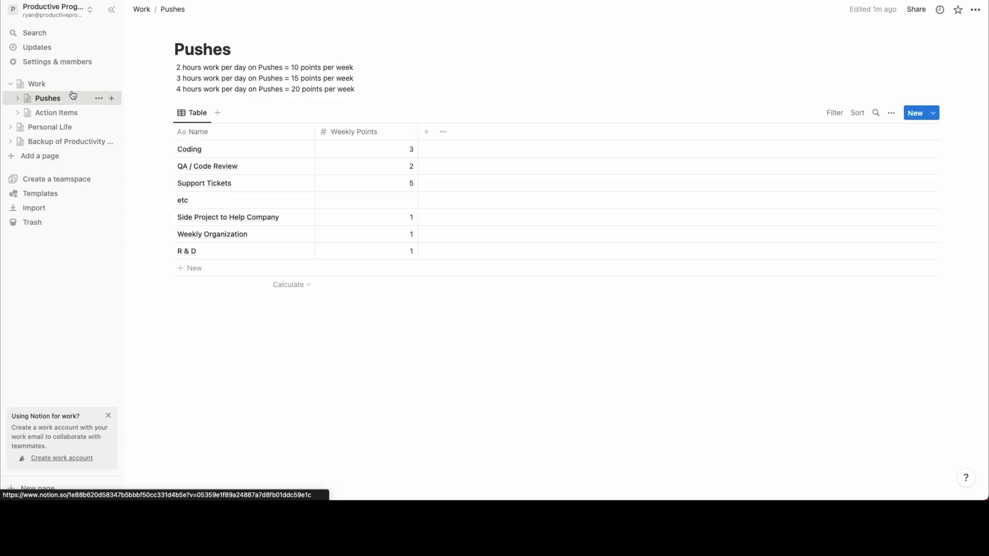